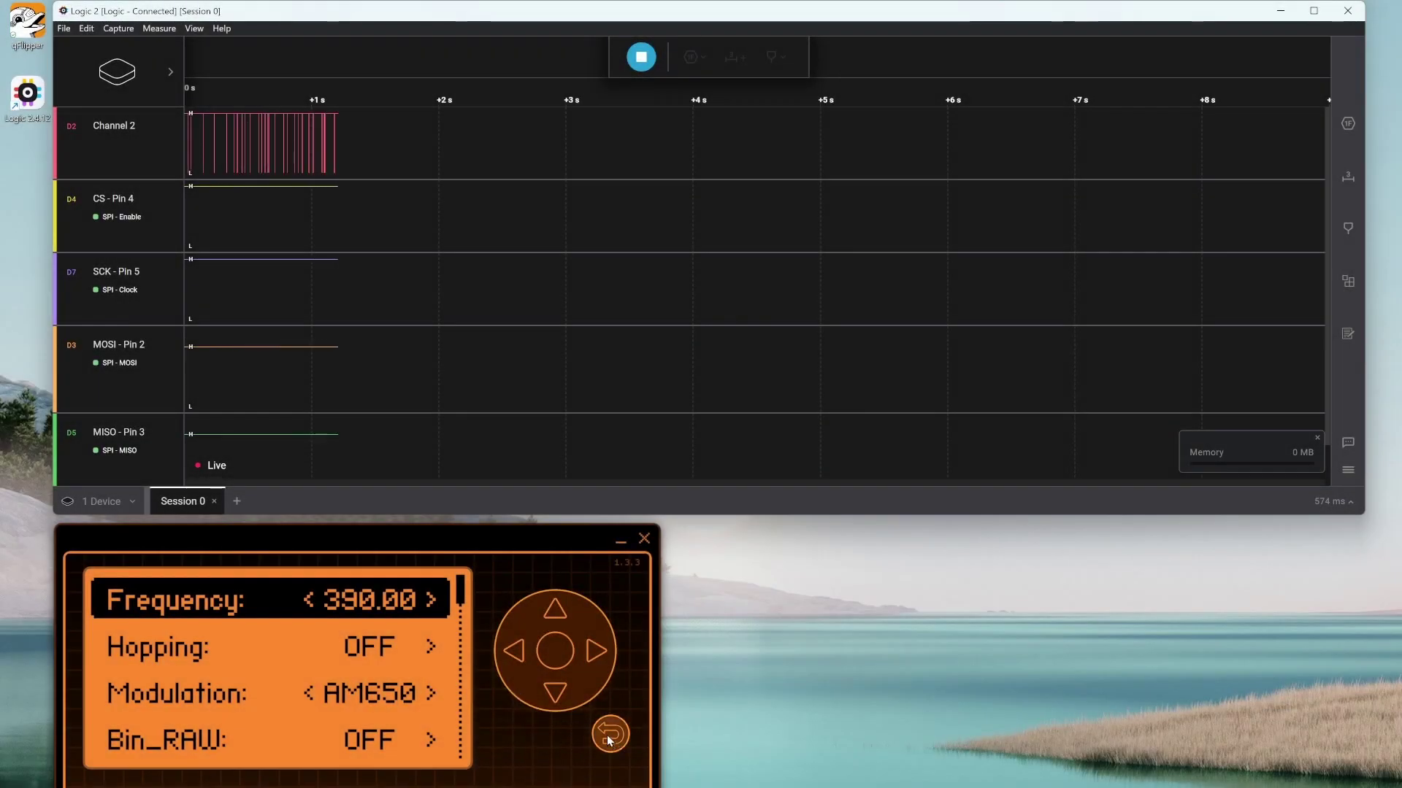
# Start the Flipper's 390 MHz AM scan, then stop the Logic 2 capture after about eleven seconds
pyautogui.click(610, 736)
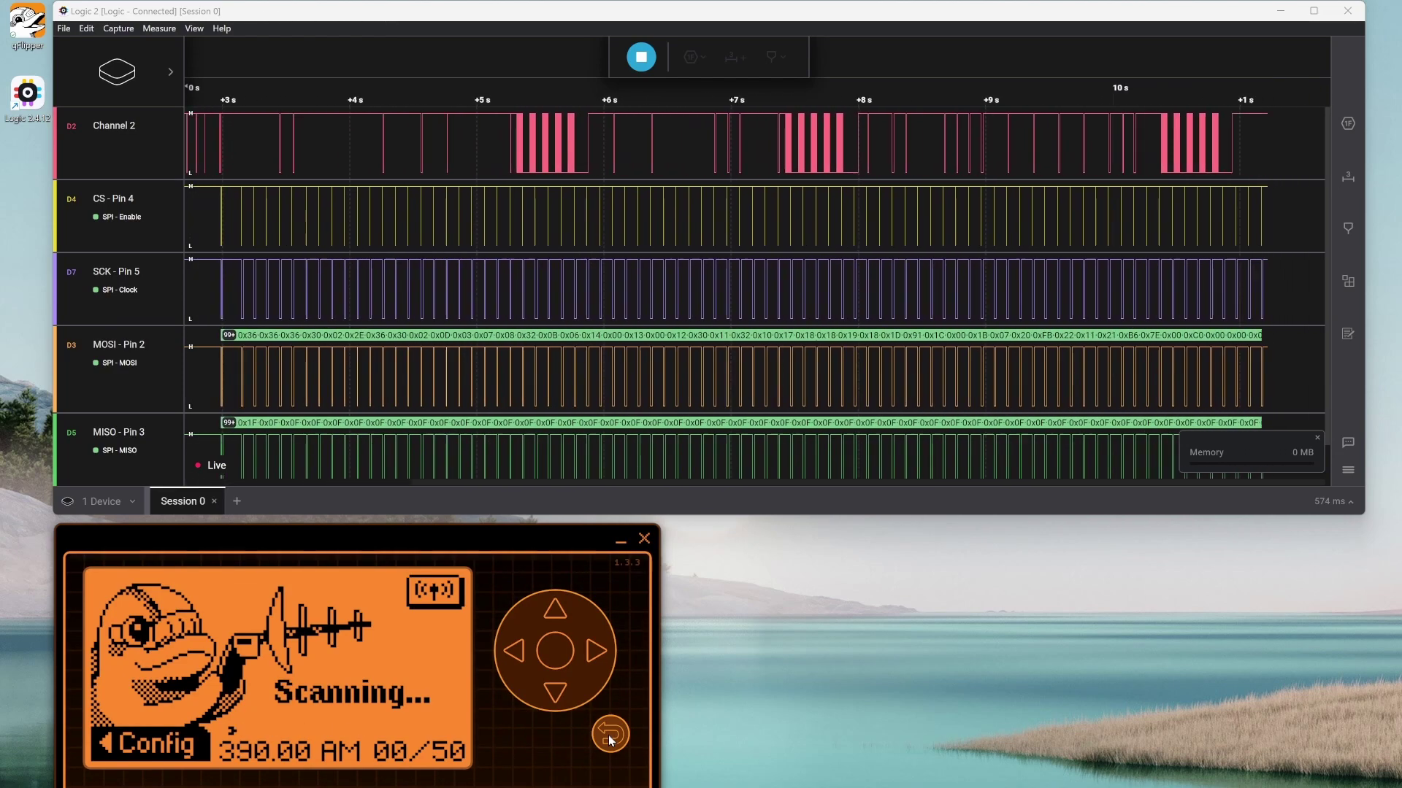
pyautogui.click(641, 57)
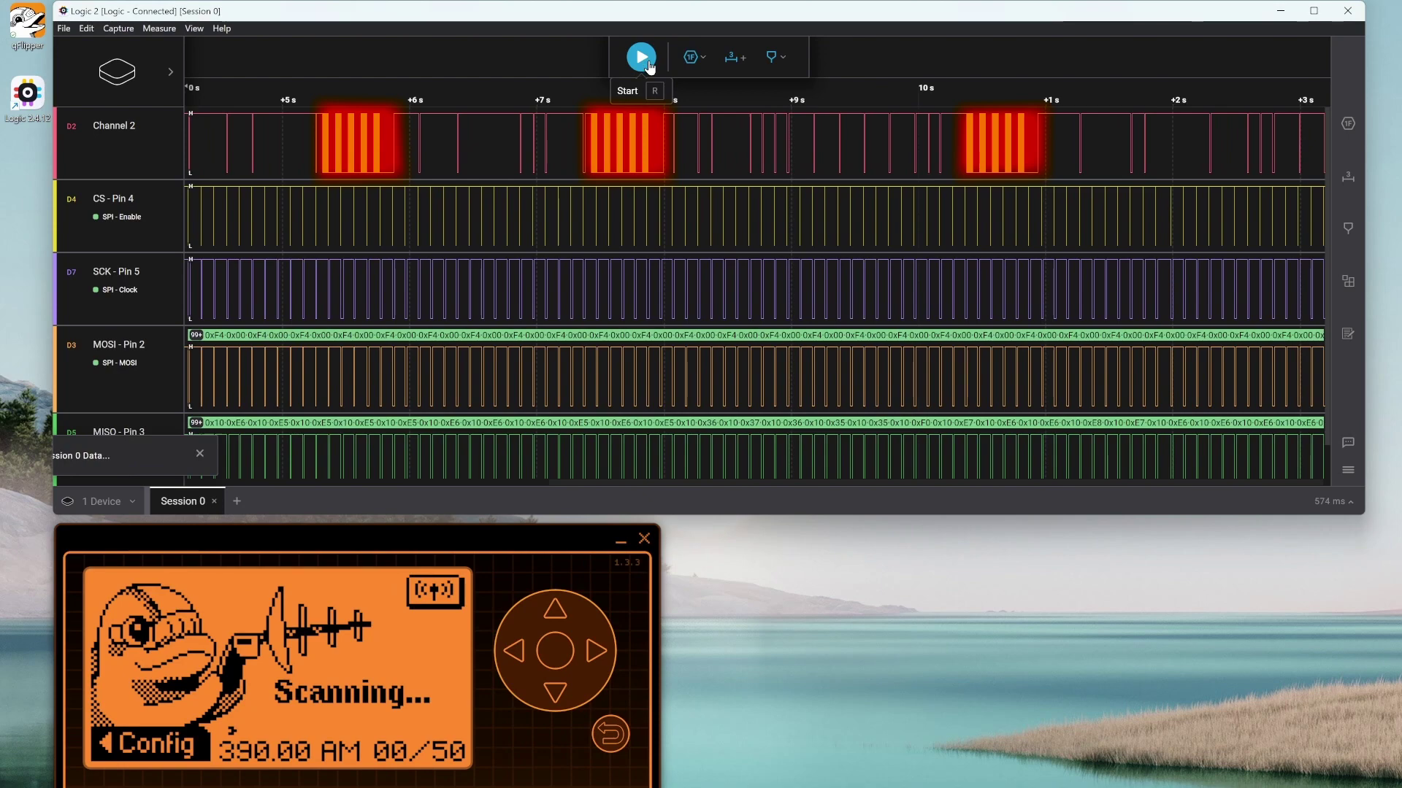
pyautogui.scroll(3, 444, 367)
pyautogui.scroll(3, 443, 368)
pyautogui.scroll(3, 444, 367)
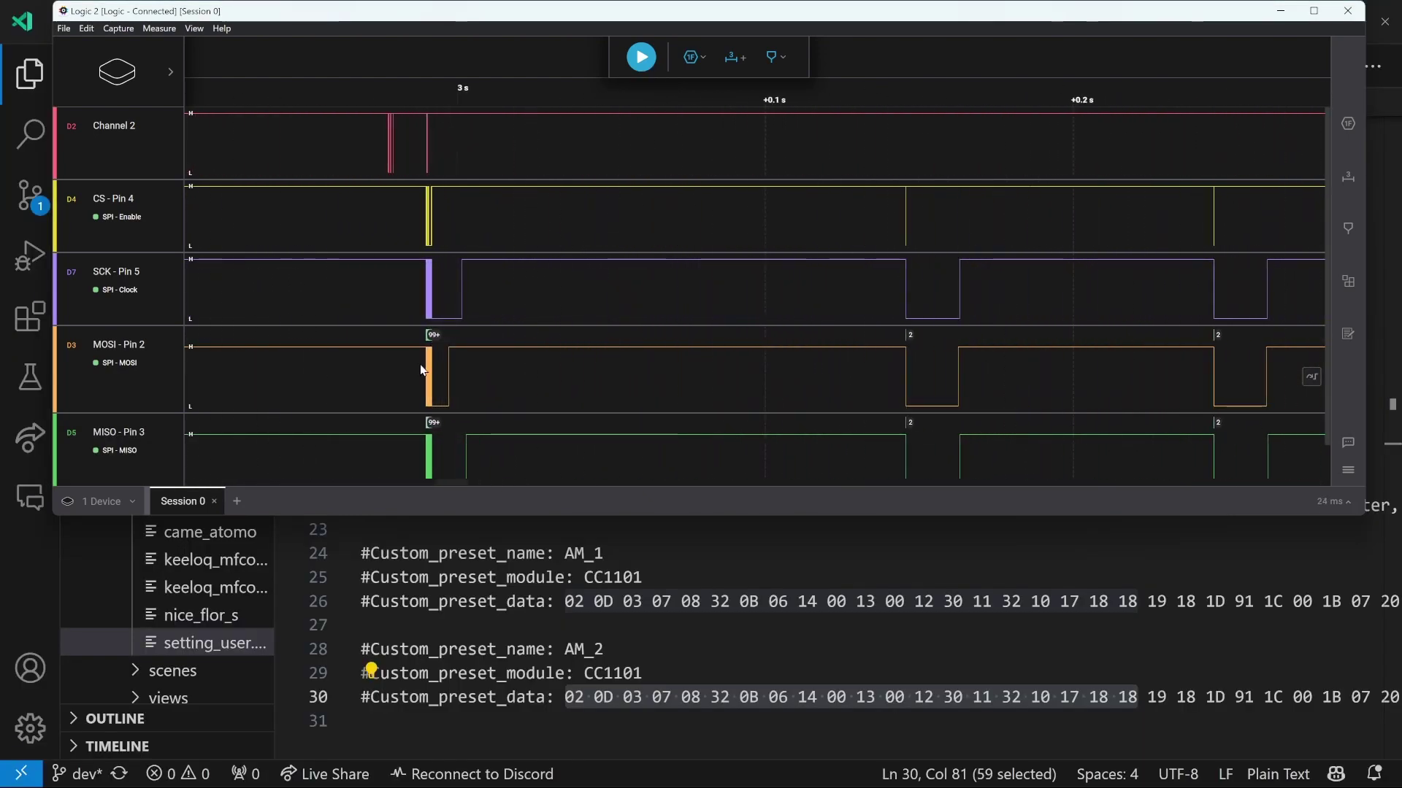
pyautogui.scroll(3, 421, 369)
pyautogui.scroll(3, 450, 363)
pyautogui.scroll(3, 443, 366)
pyautogui.scroll(3, 441, 372)
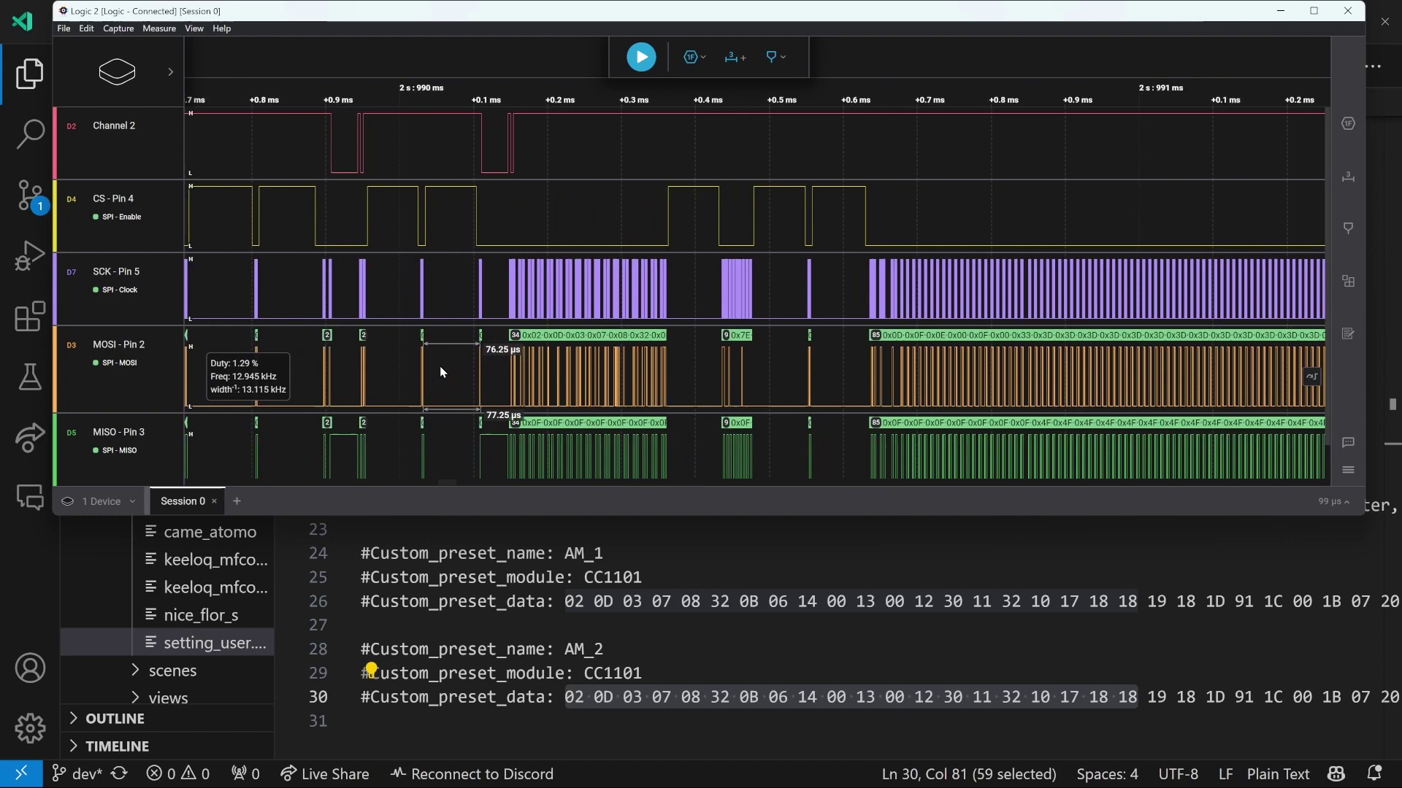
pyautogui.scroll(3, 602, 351)
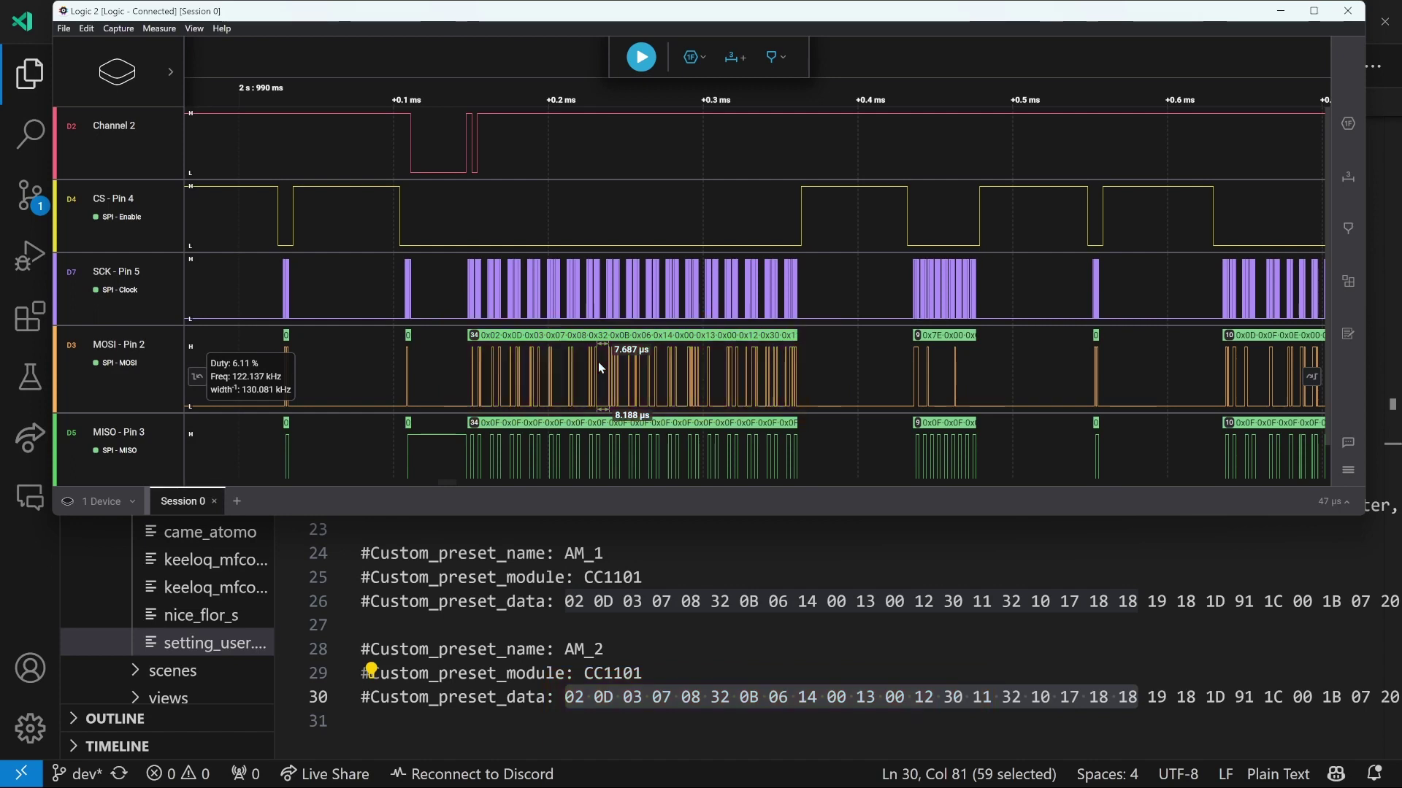
pyautogui.scroll(-3, 577, 350)
pyautogui.scroll(-5, 577, 351)
pyautogui.scroll(-5, 581, 355)
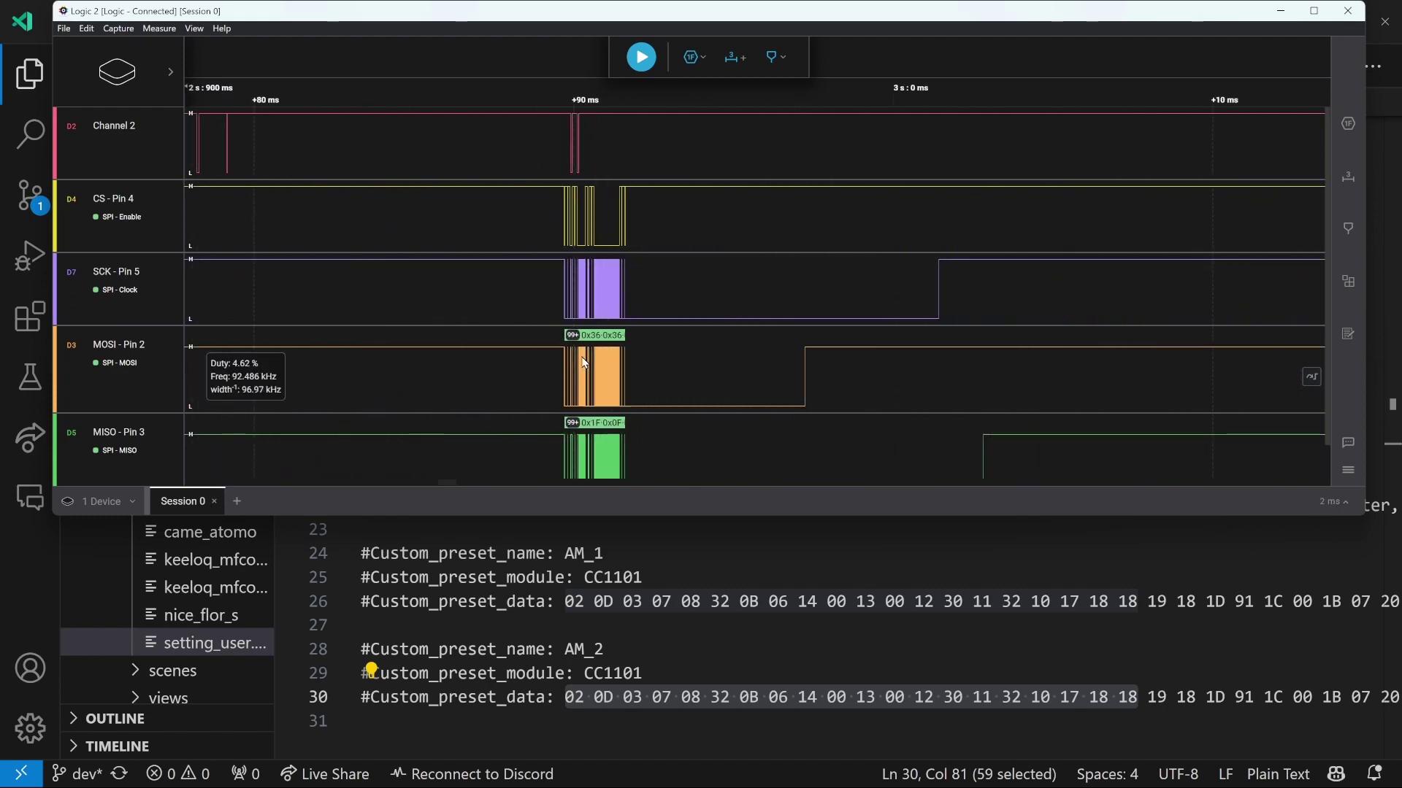
pyautogui.scroll(-5, 581, 355)
pyautogui.scroll(-5, 581, 356)
pyautogui.scroll(-5, 582, 356)
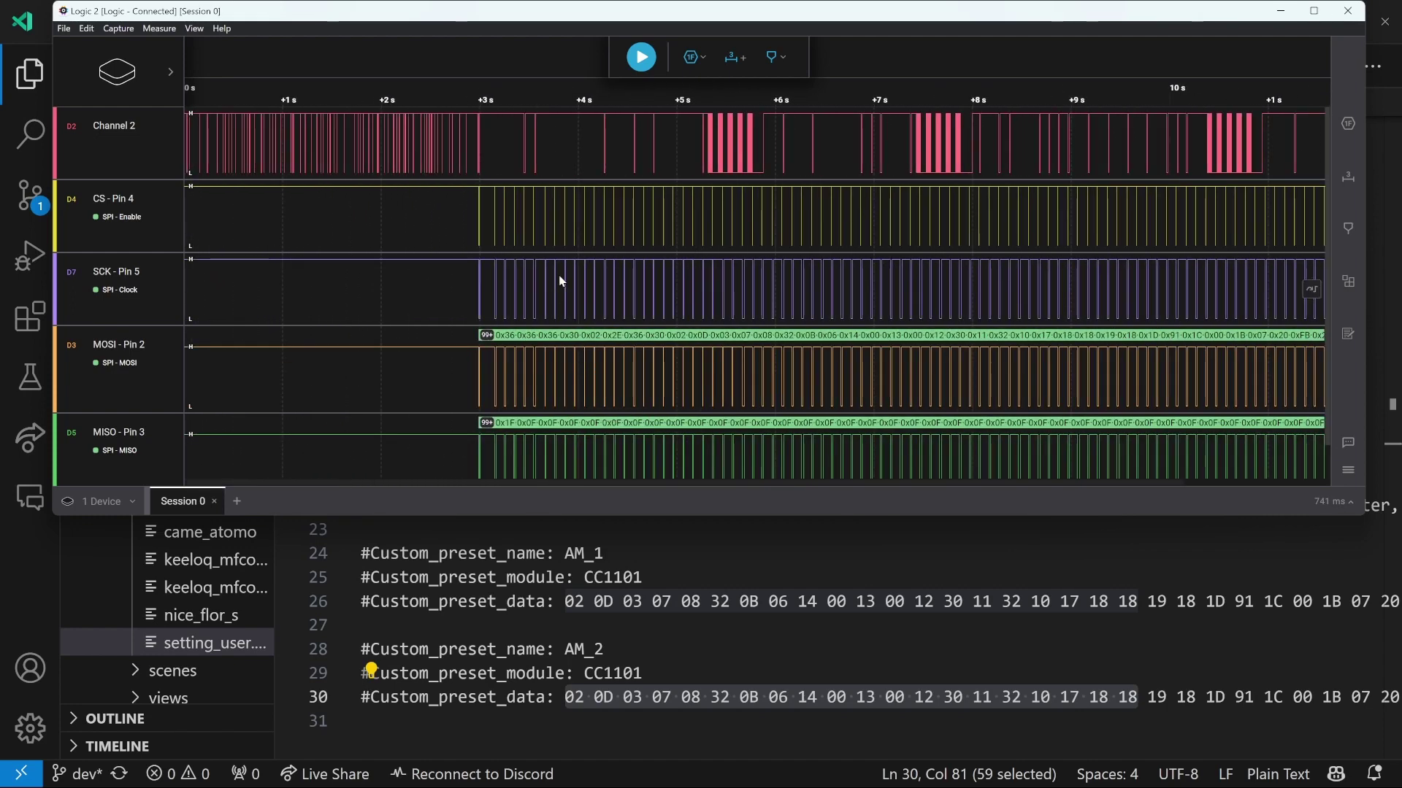
pyautogui.scroll(5, 733, 179)
pyautogui.scroll(5, 655, 170)
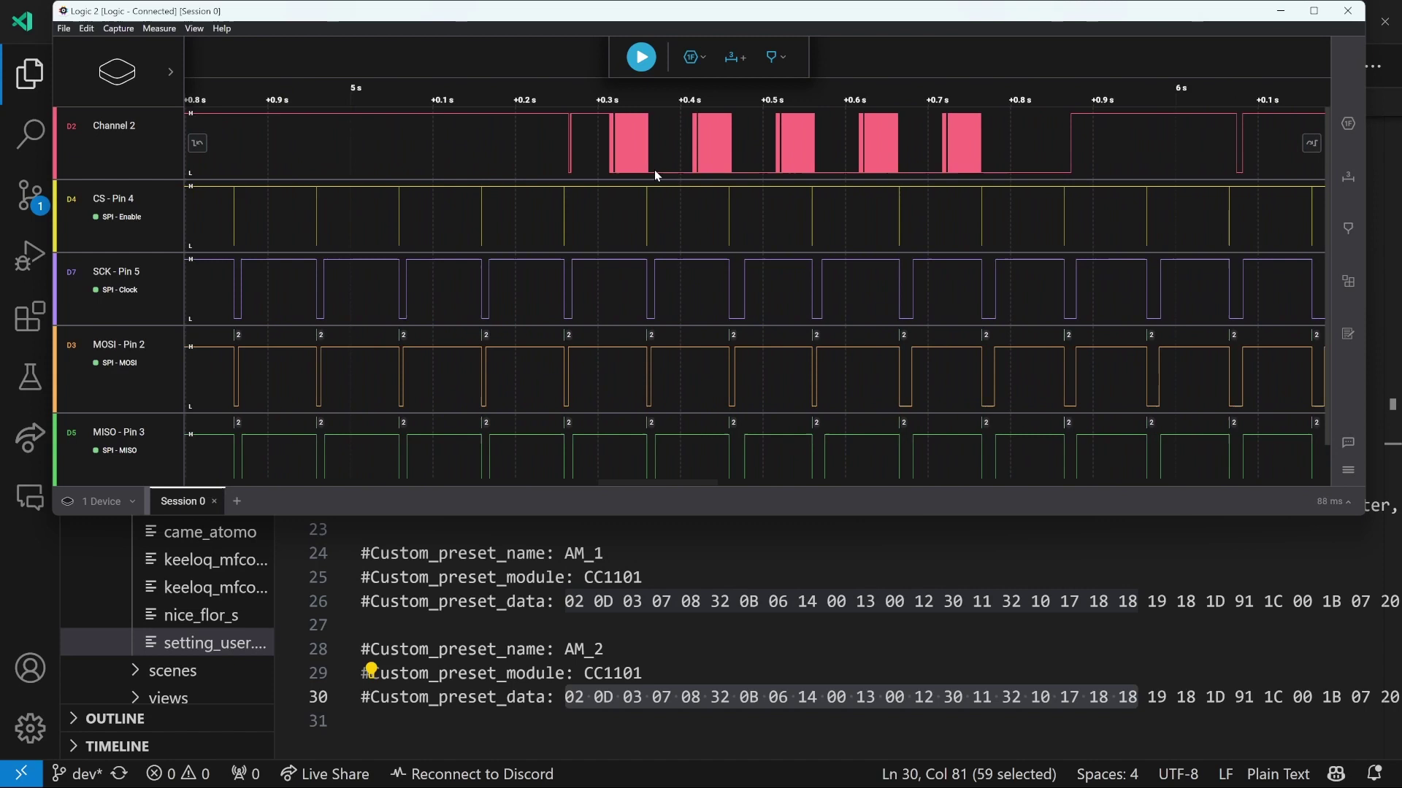
pyautogui.scroll(5, 610, 164)
pyautogui.scroll(5, 611, 163)
pyautogui.scroll(3, 611, 163)
pyautogui.scroll(2, 611, 163)
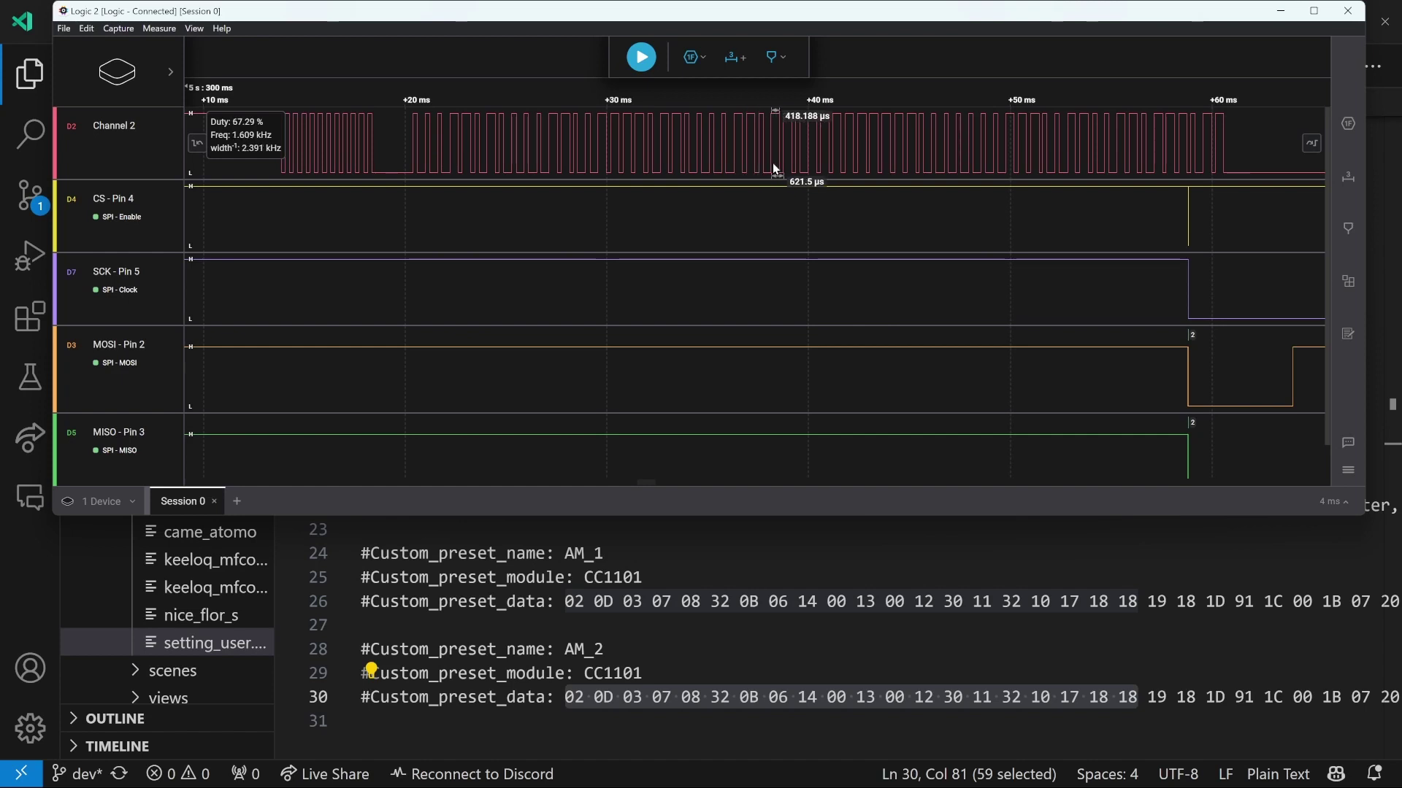
pyautogui.scroll(-2, 778, 225)
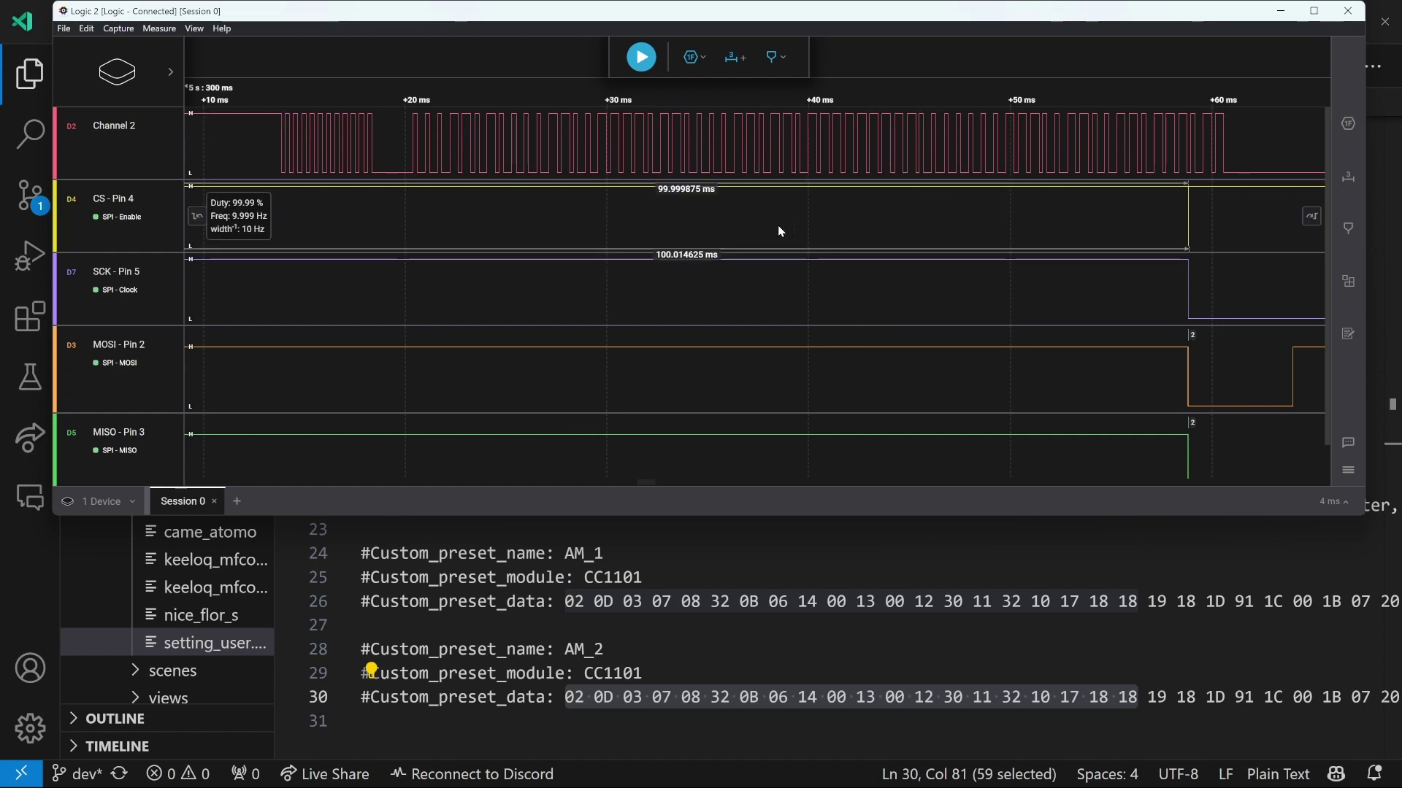
pyautogui.scroll(-2, 774, 225)
pyautogui.scroll(-4, 773, 224)
pyautogui.scroll(-5, 772, 228)
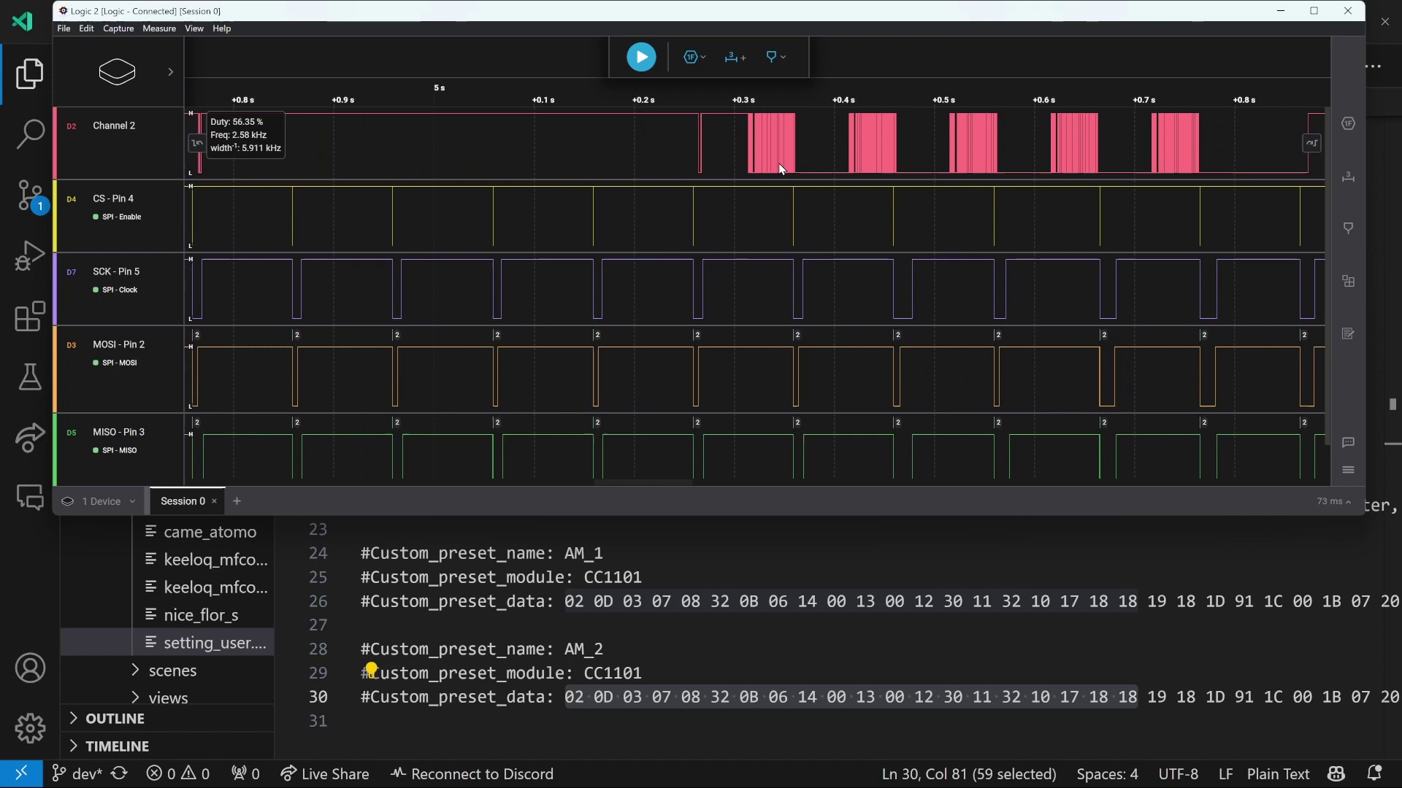
pyautogui.scroll(5, 893, 382)
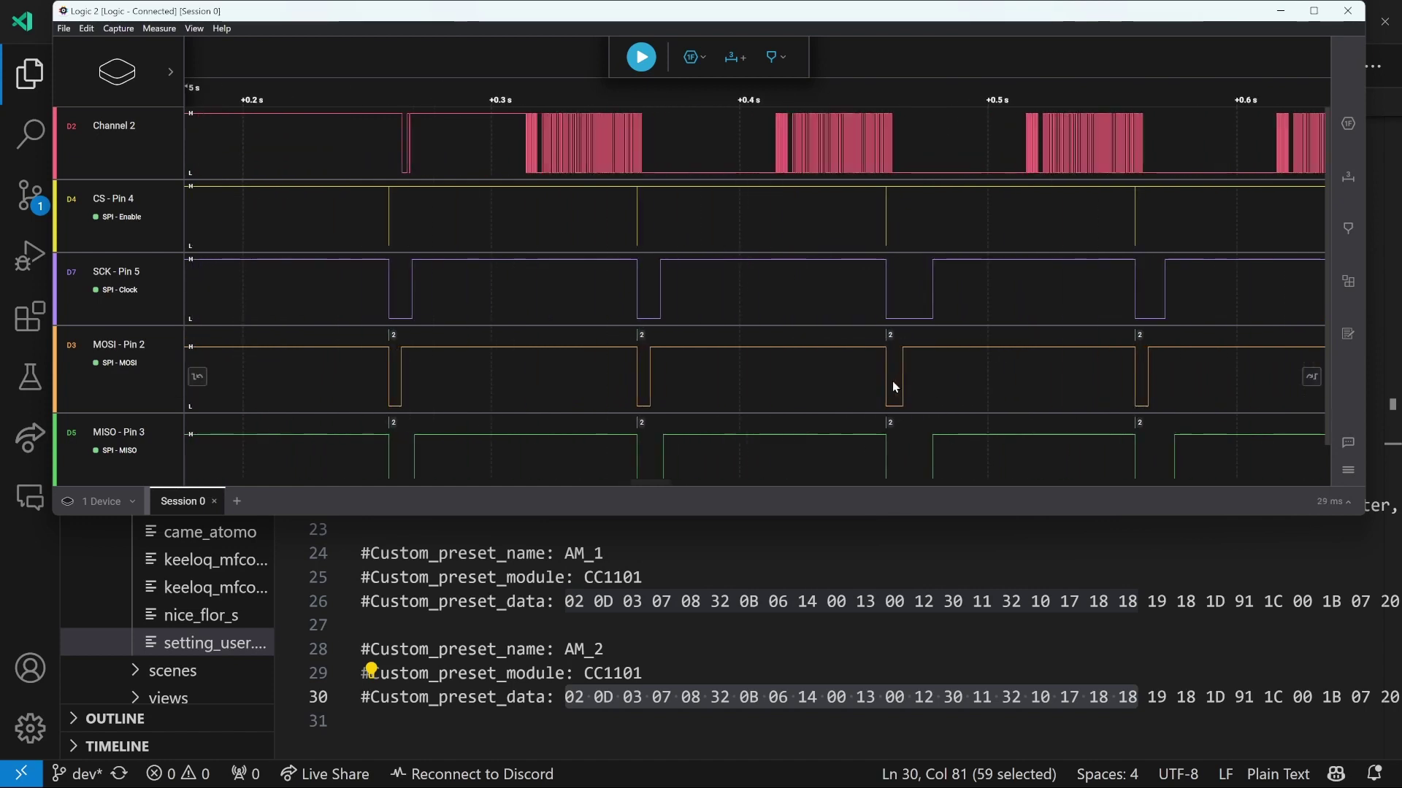
pyautogui.scroll(4, 888, 387)
pyautogui.scroll(3, 911, 373)
pyautogui.scroll(8, 906, 376)
pyautogui.scroll(2, 905, 376)
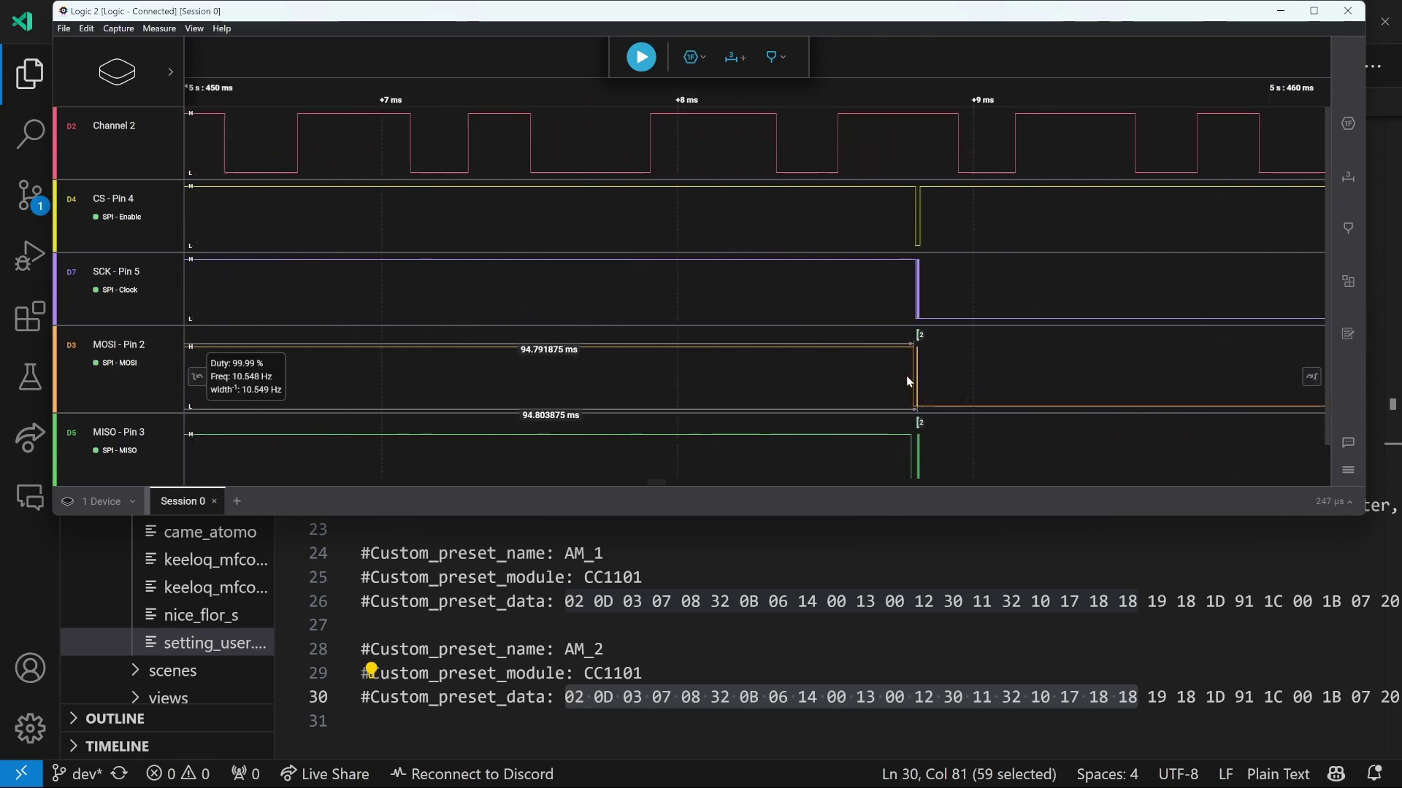
pyautogui.scroll(6, 946, 365)
pyautogui.scroll(4, 946, 366)
pyautogui.scroll(5, 855, 373)
pyautogui.scroll(4, 727, 389)
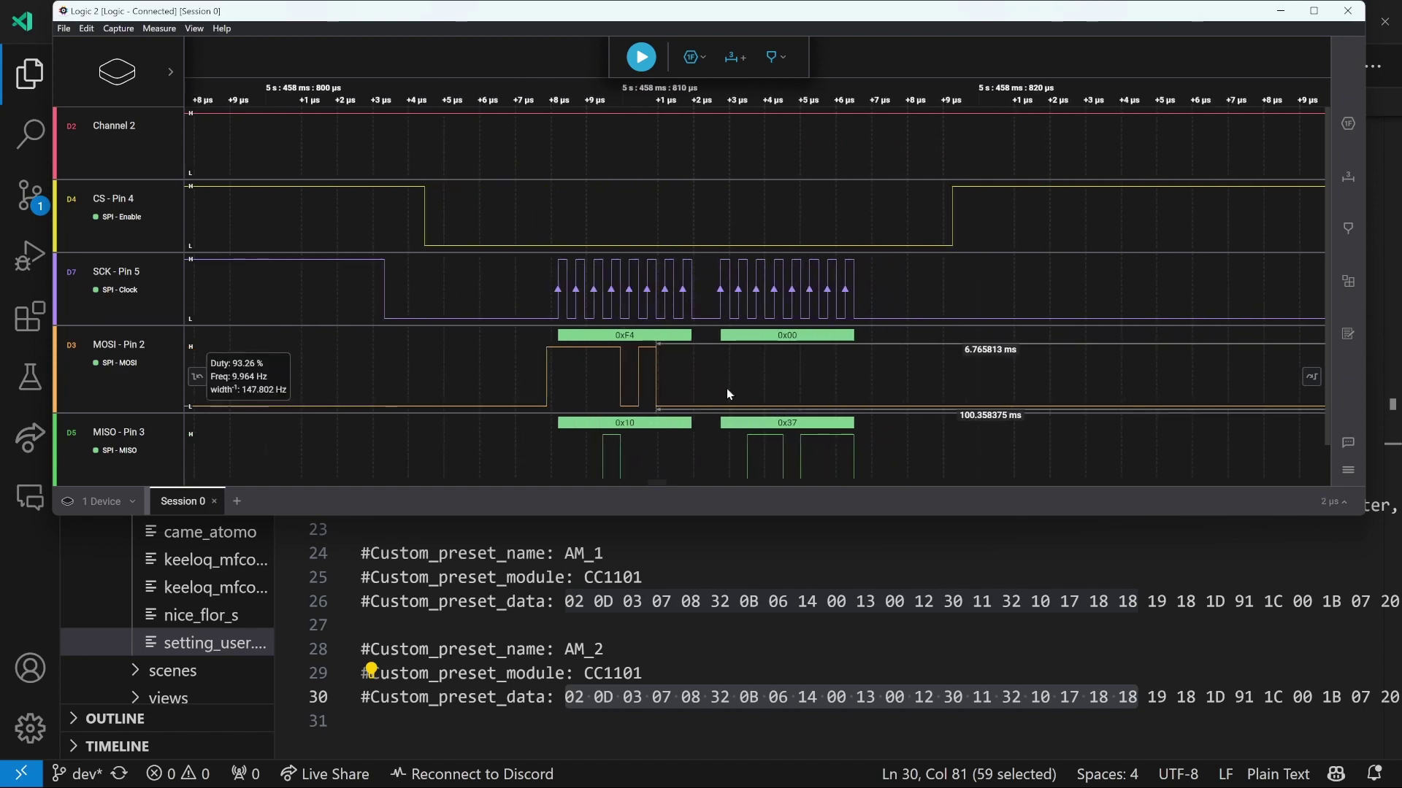
pyautogui.moveTo(786, 422)
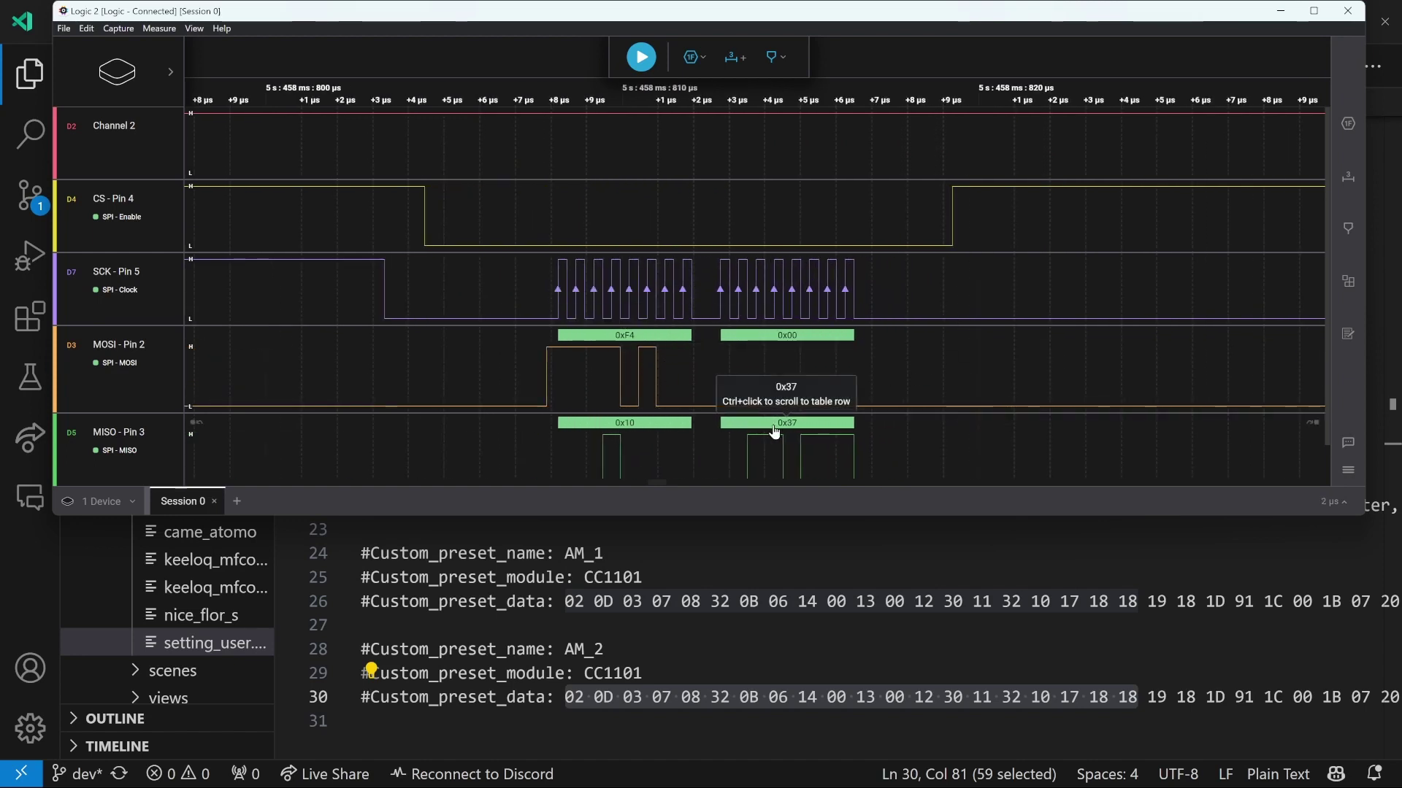
pyautogui.scroll(-5, 773, 432)
pyautogui.scroll(-8, 774, 427)
pyautogui.scroll(-8, 773, 425)
pyautogui.scroll(-8, 773, 422)
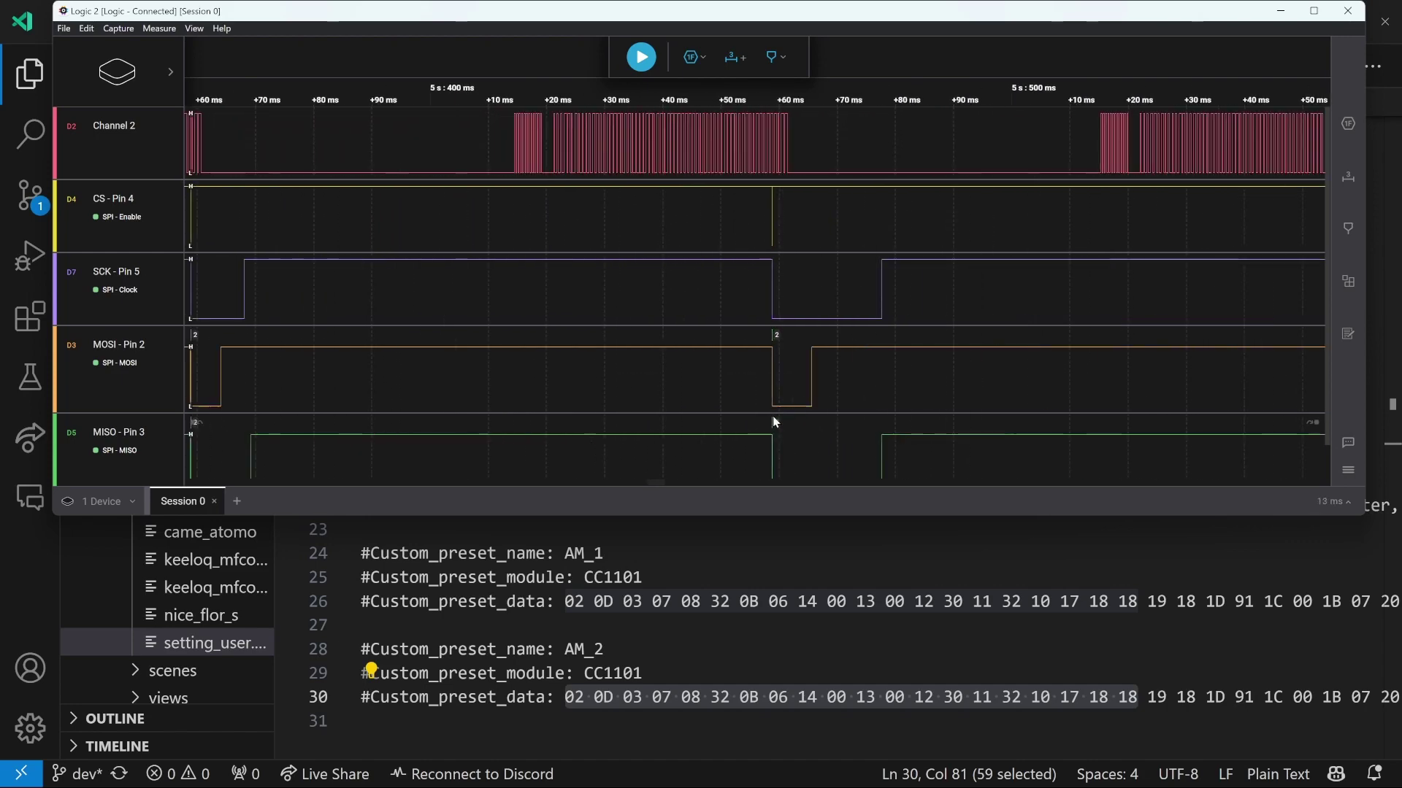
pyautogui.scroll(-5, 774, 422)
pyautogui.scroll(-3, 772, 394)
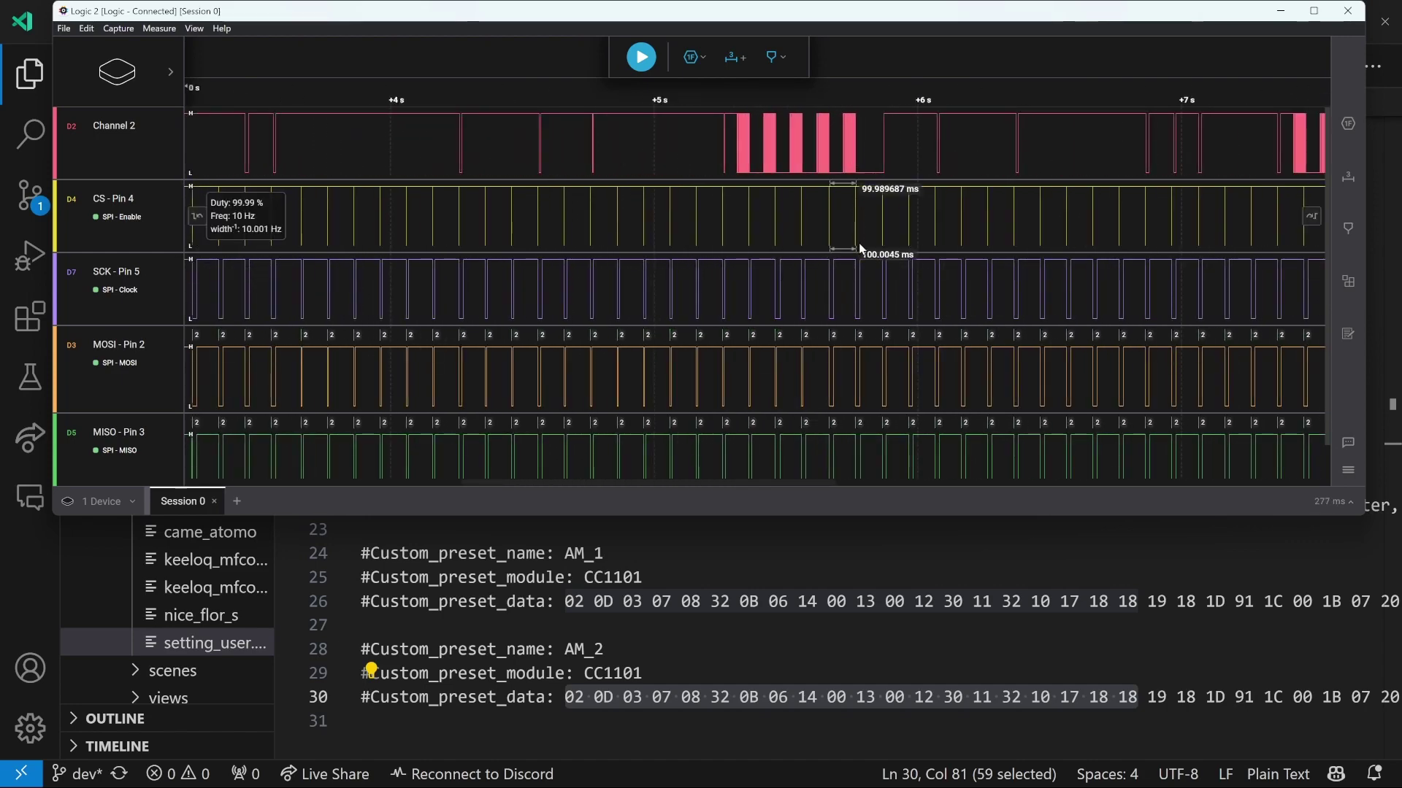
pyautogui.scroll(3, 857, 382)
pyautogui.scroll(4, 854, 382)
pyautogui.scroll(4, 856, 381)
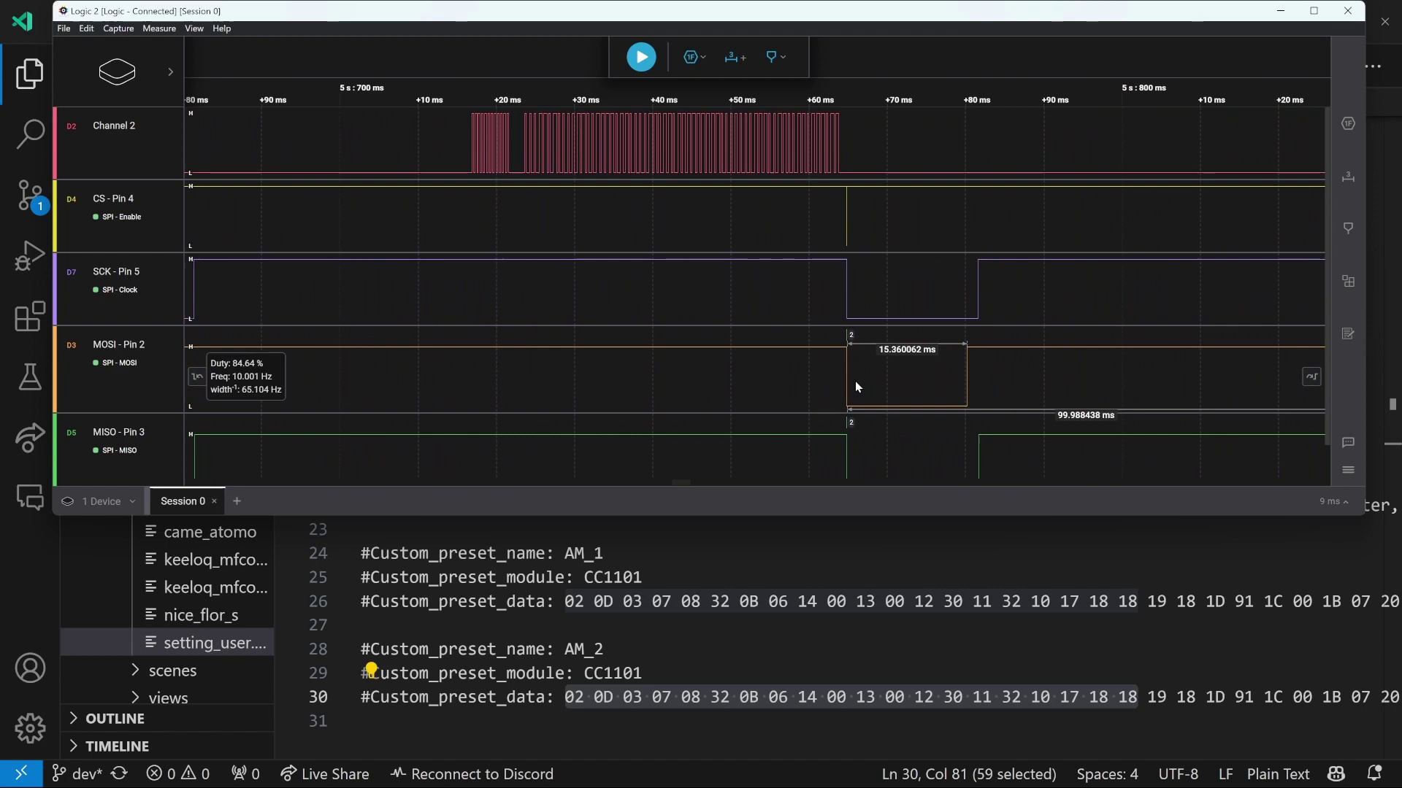
pyautogui.scroll(2, 855, 381)
pyautogui.scroll(4, 853, 381)
pyautogui.scroll(4, 840, 378)
pyautogui.scroll(4, 845, 378)
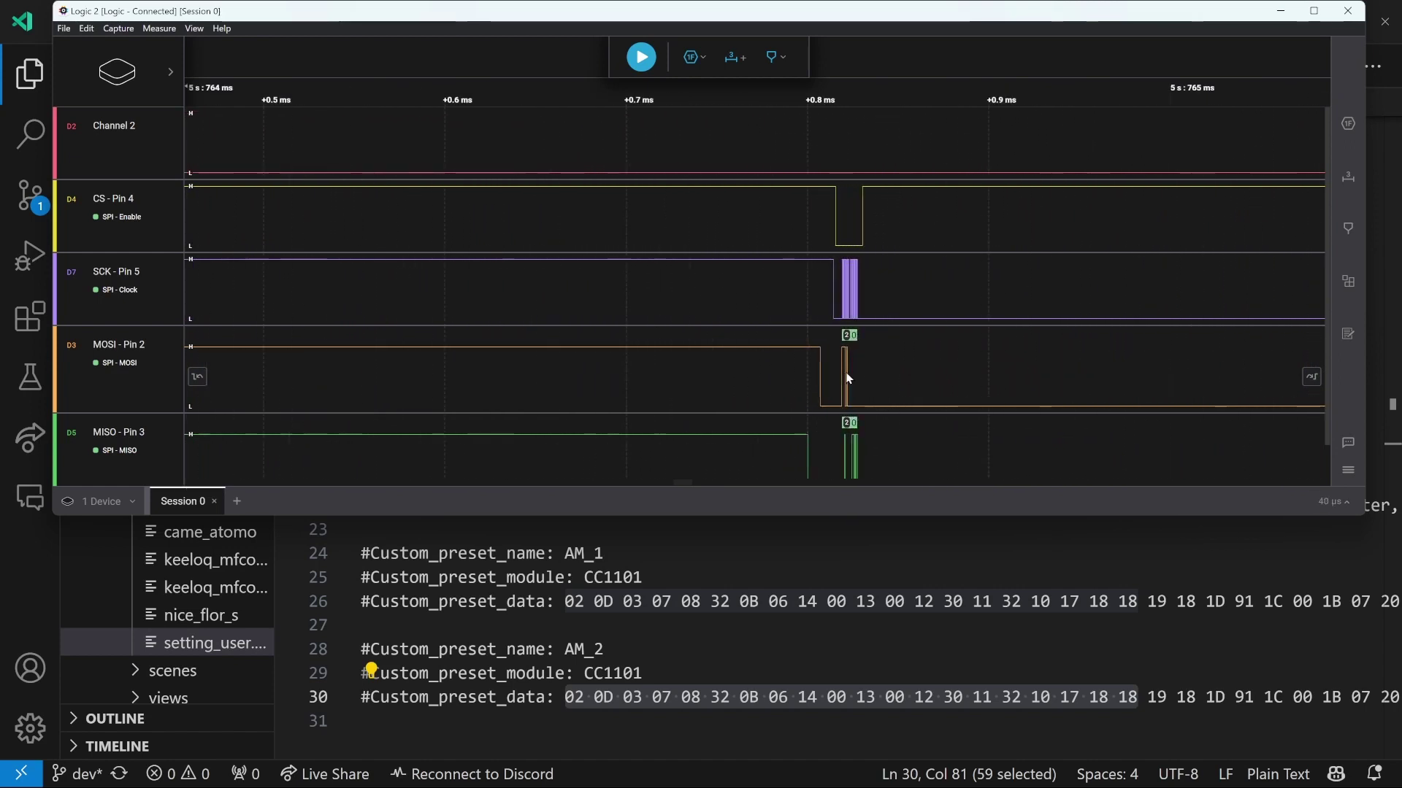
pyautogui.scroll(3, 845, 378)
pyautogui.scroll(2, 849, 362)
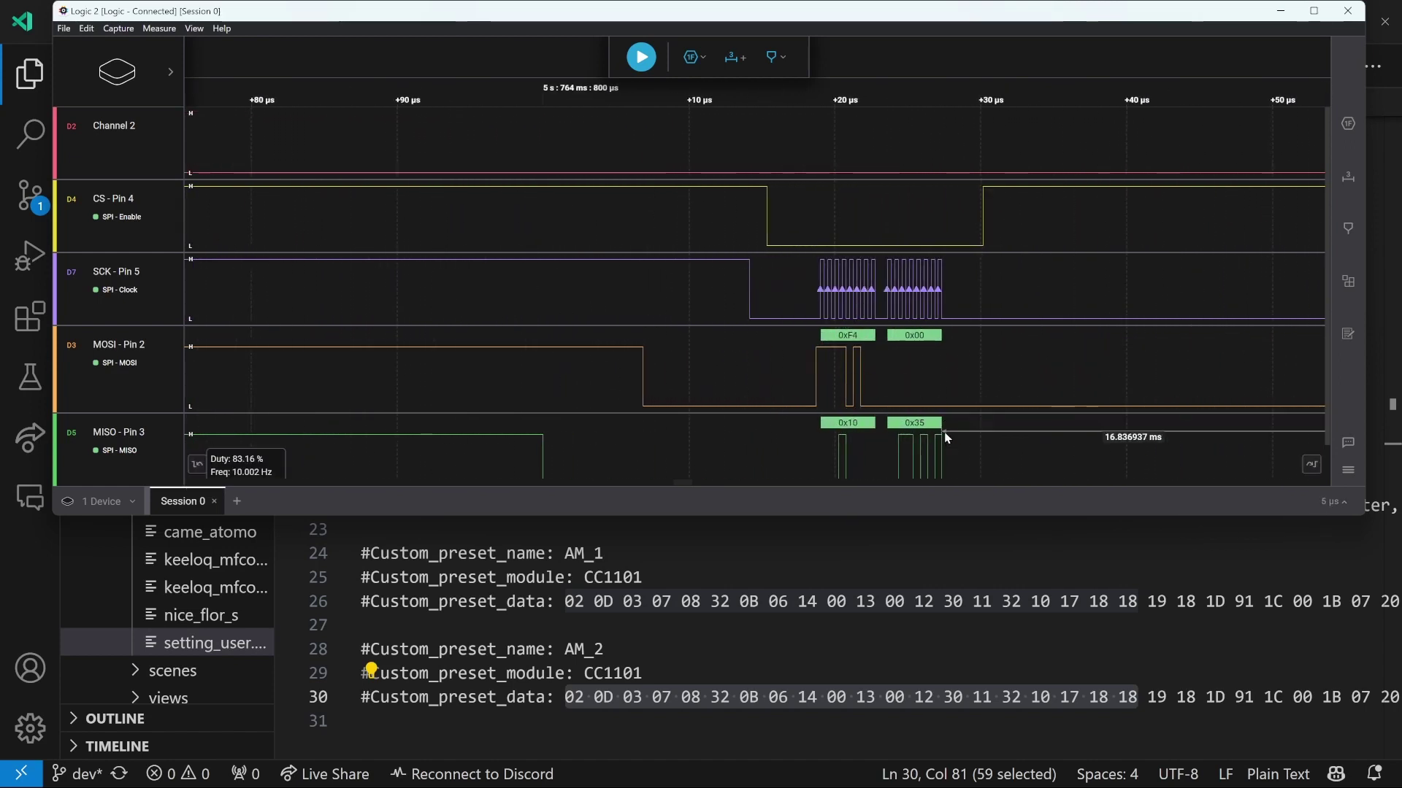
pyautogui.scroll(-2, 926, 429)
pyautogui.scroll(-6, 893, 416)
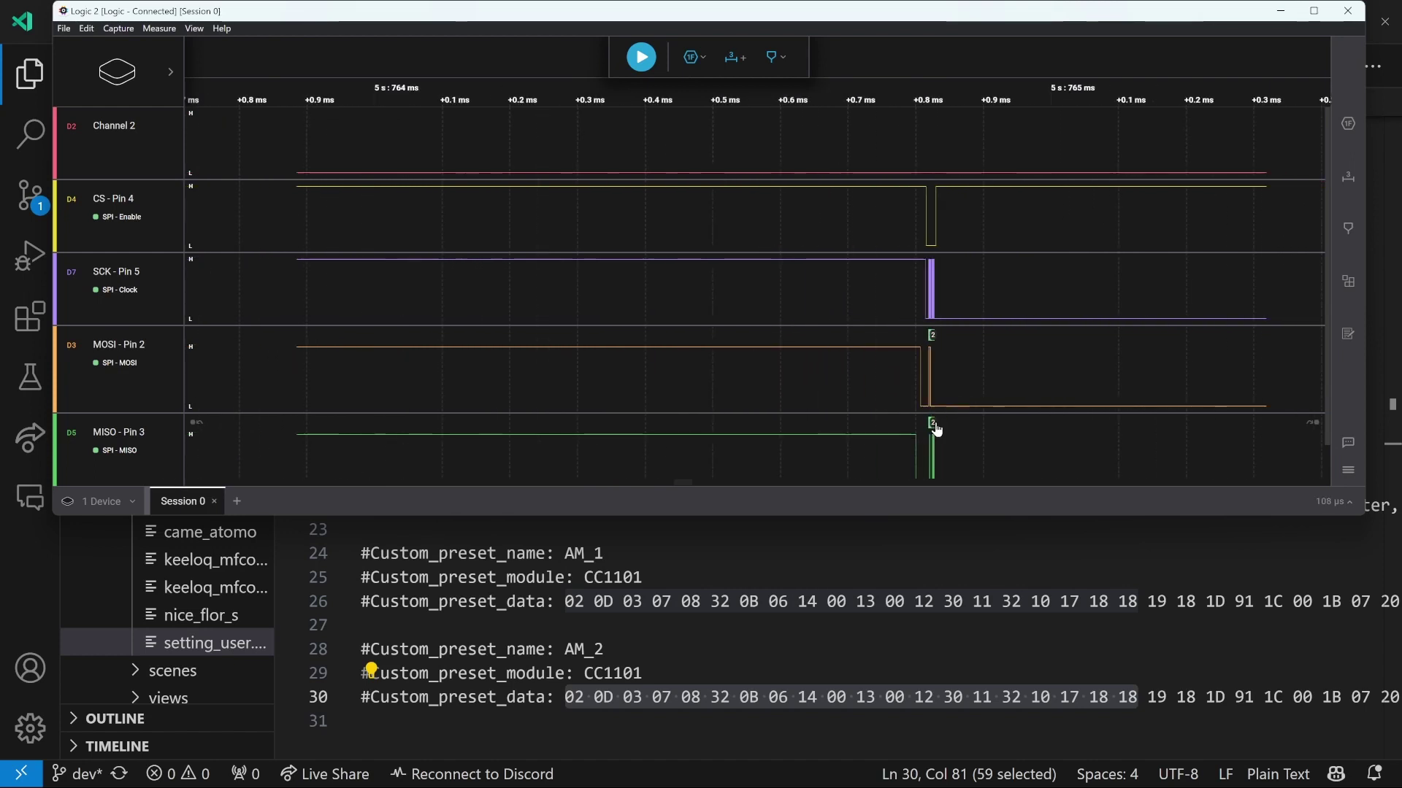
pyautogui.scroll(-4, 865, 400)
pyautogui.scroll(-4, 874, 405)
pyautogui.scroll(-8, 874, 403)
pyautogui.scroll(-5, 873, 403)
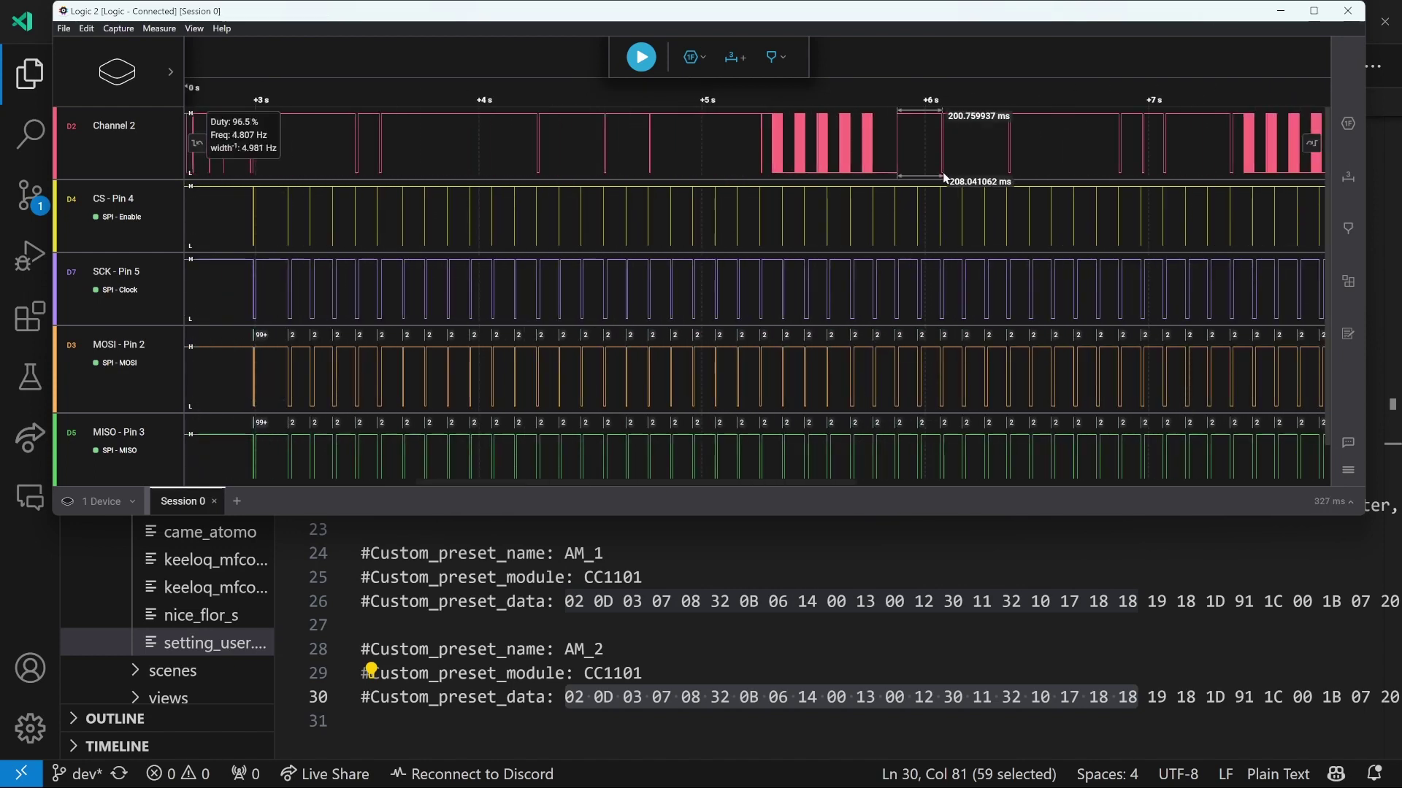
pyautogui.scroll(2, 965, 400)
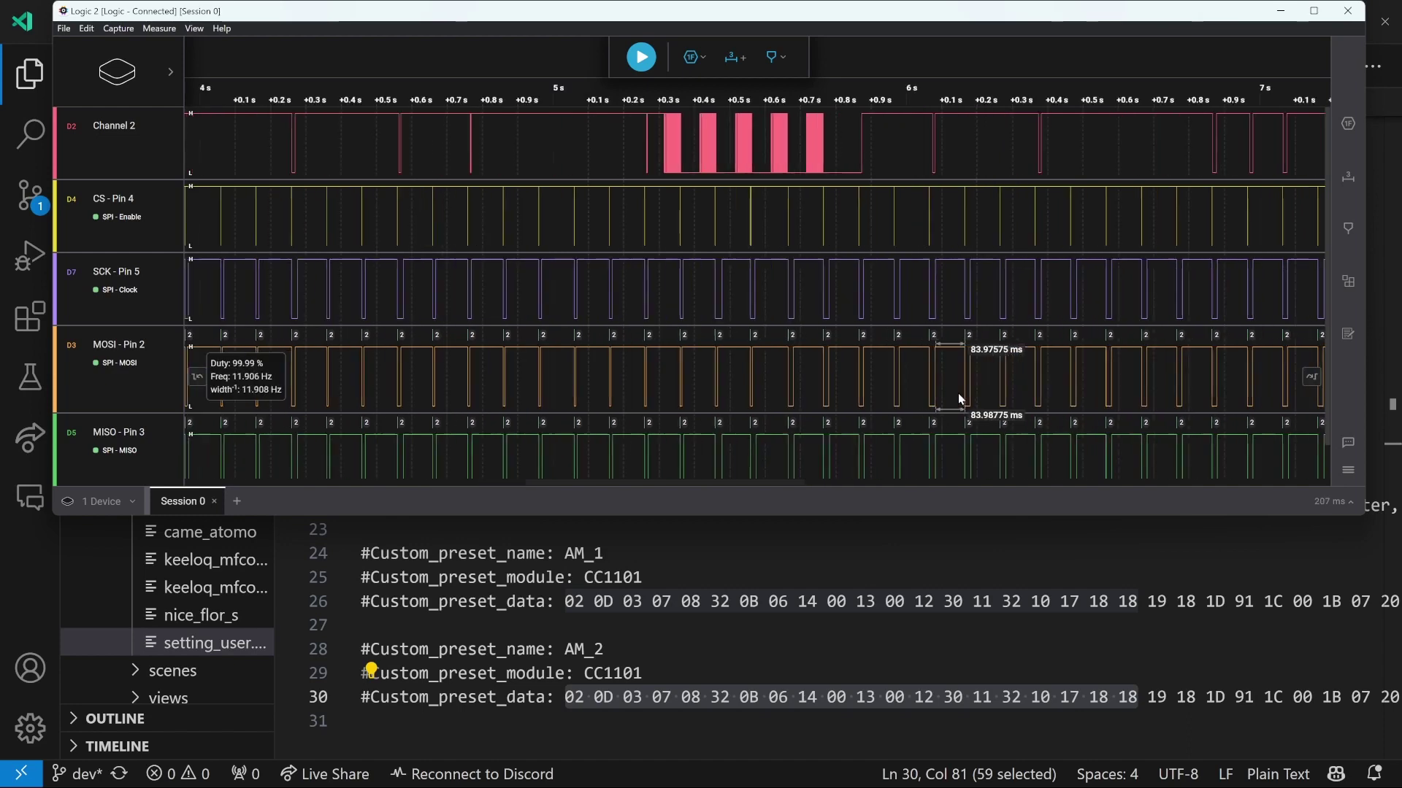
pyautogui.scroll(3, 958, 393)
pyautogui.scroll(3, 958, 392)
pyautogui.scroll(2, 976, 392)
pyautogui.scroll(5, 1017, 414)
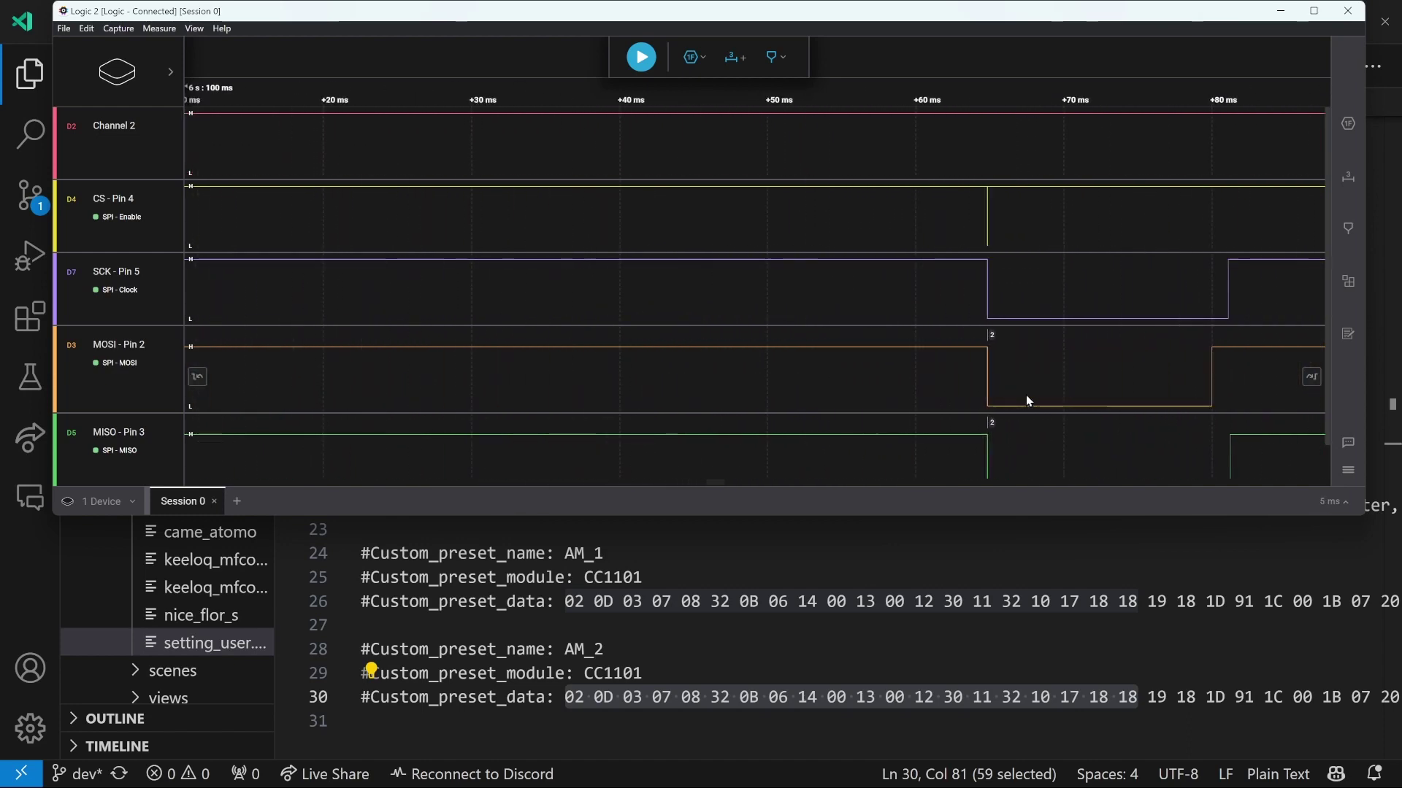
# Pan the SPI capture to bring the chip-select pulse back into view
pyautogui.moveTo(1026, 396); pyautogui.dragTo(781, 393)
pyautogui.scroll(1, 781, 393)
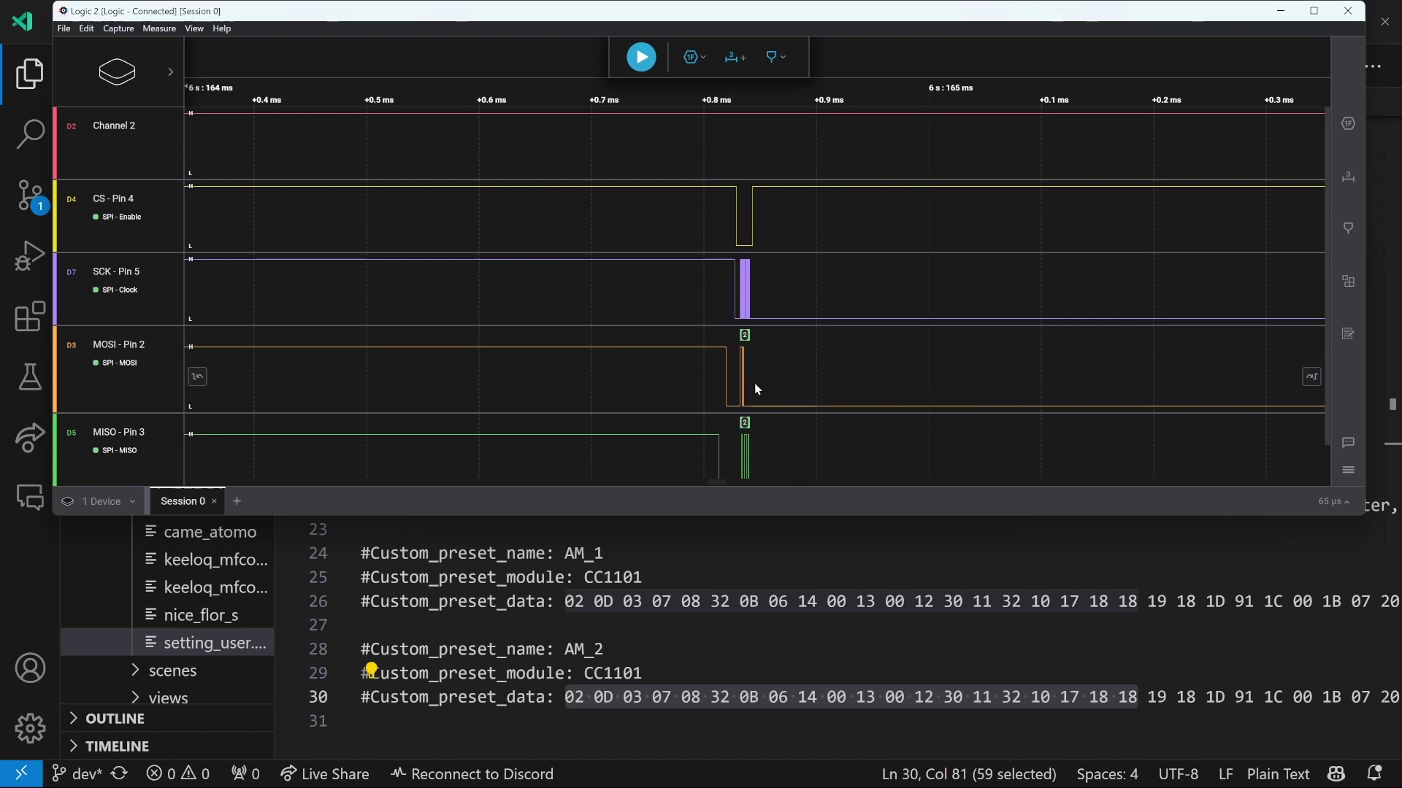
pyautogui.scroll(2, 741, 385)
pyautogui.scroll(2, 757, 383)
pyautogui.scroll(2, 757, 389)
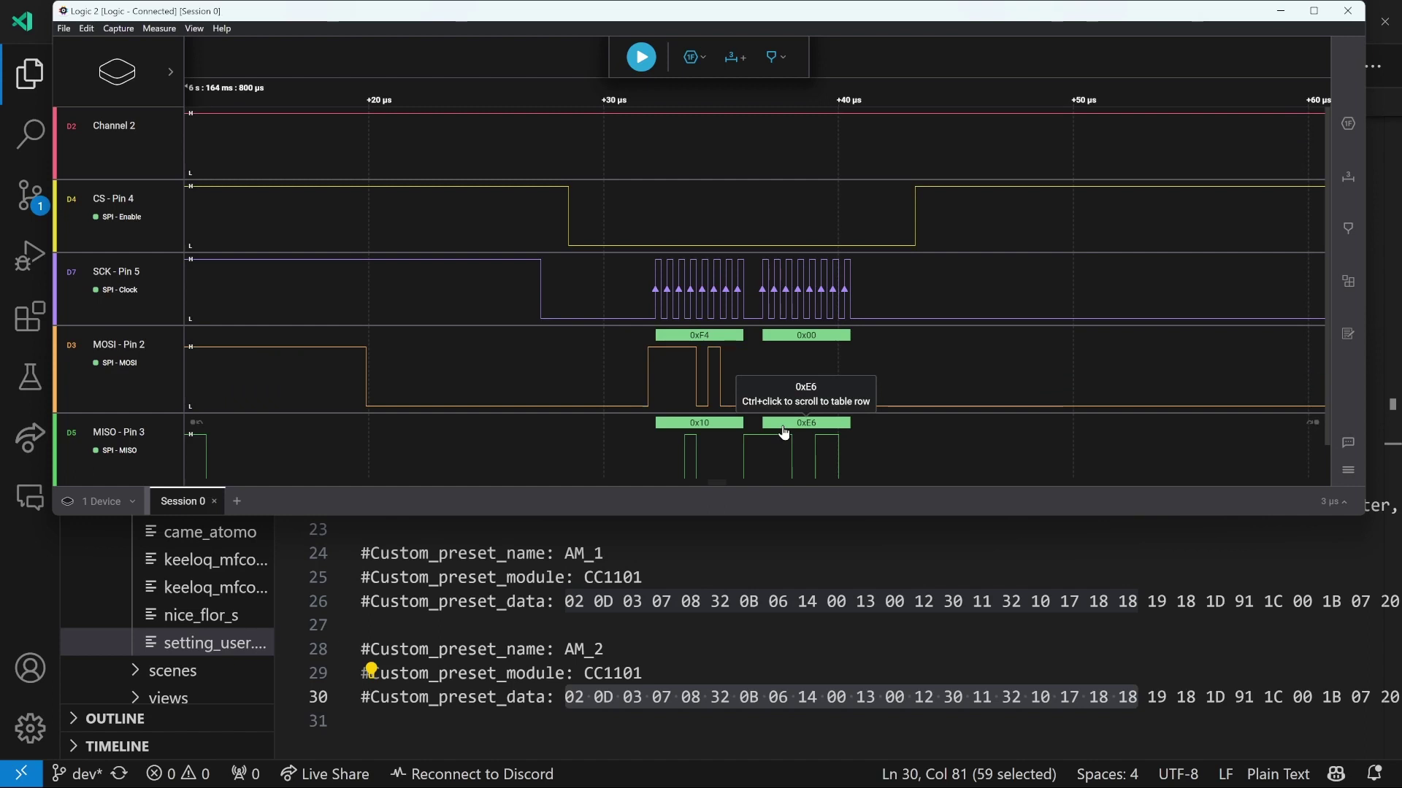
pyautogui.scroll(-3, 783, 433)
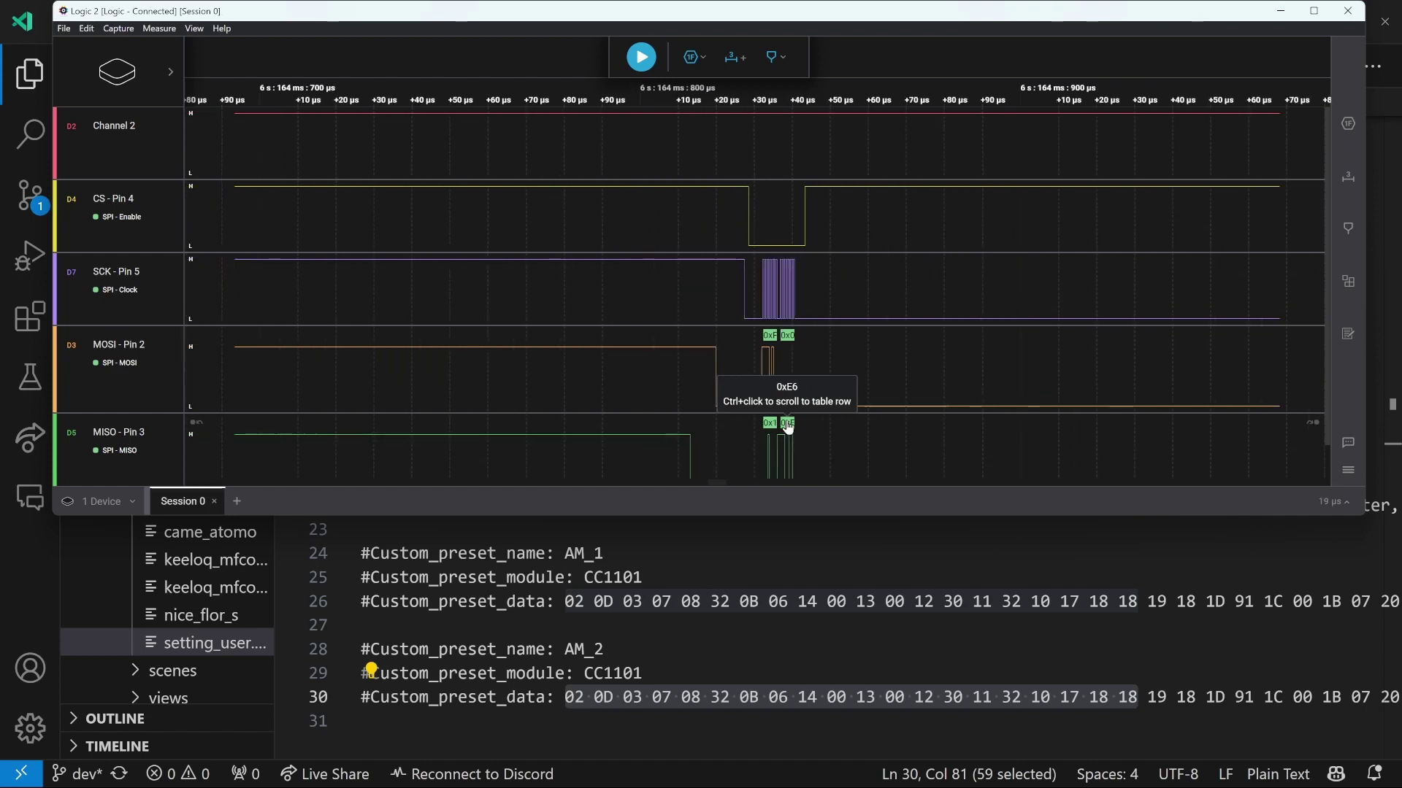
pyautogui.scroll(-3, 792, 427)
pyautogui.scroll(-2, 794, 427)
pyautogui.scroll(-2, 795, 427)
pyautogui.scroll(-3, 795, 427)
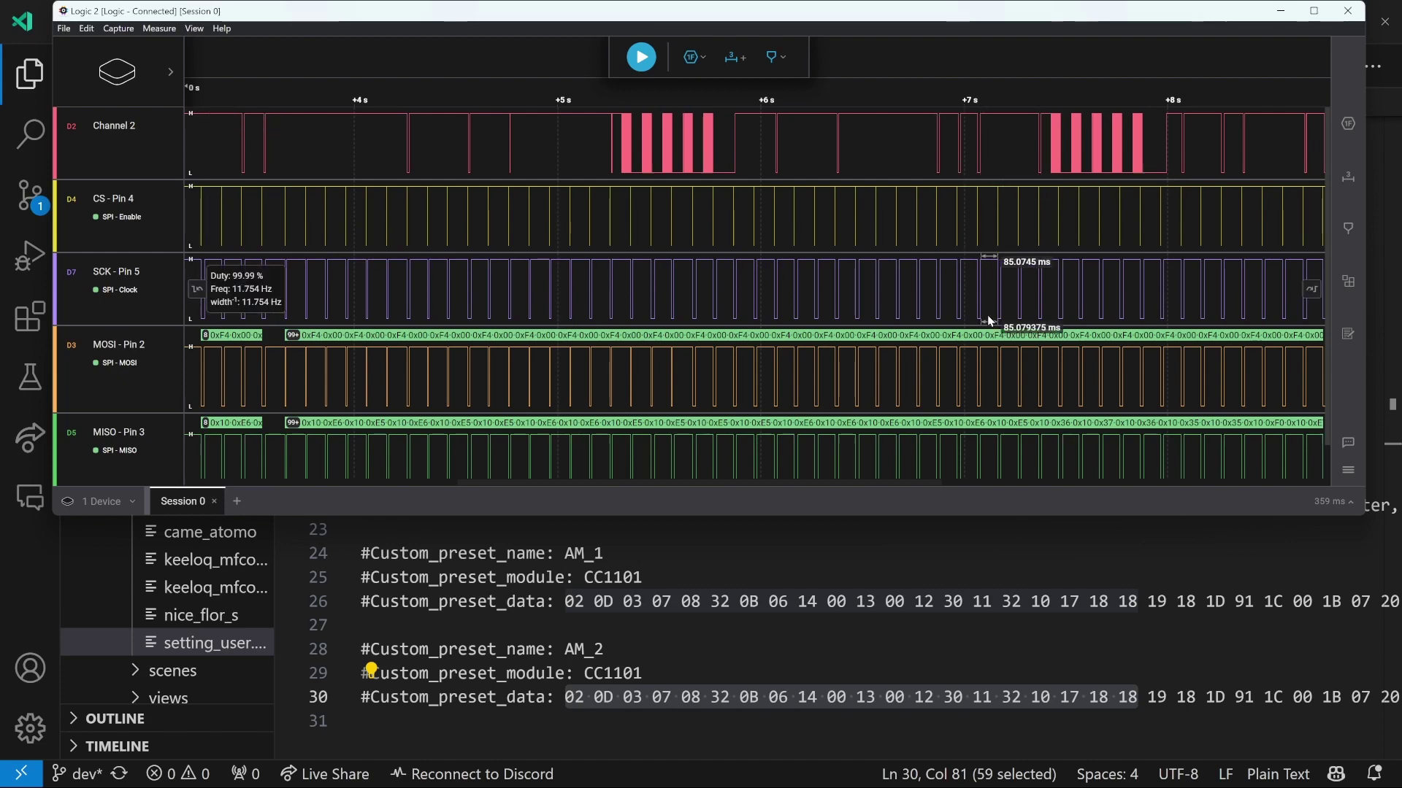
pyautogui.scroll(3, 981, 438)
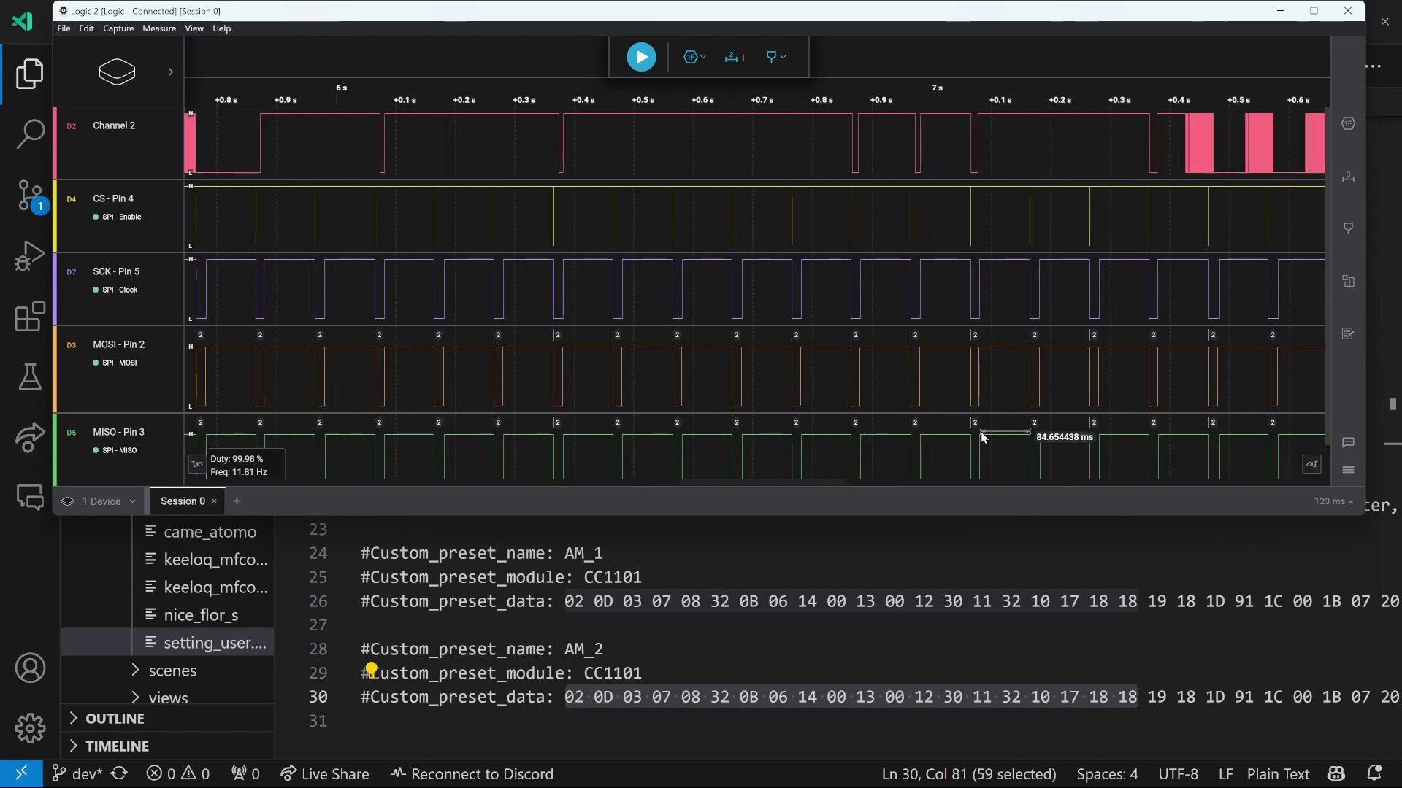
pyautogui.scroll(3, 964, 421)
pyautogui.scroll(3, 952, 412)
pyautogui.scroll(2, 951, 410)
pyautogui.scroll(2, 952, 410)
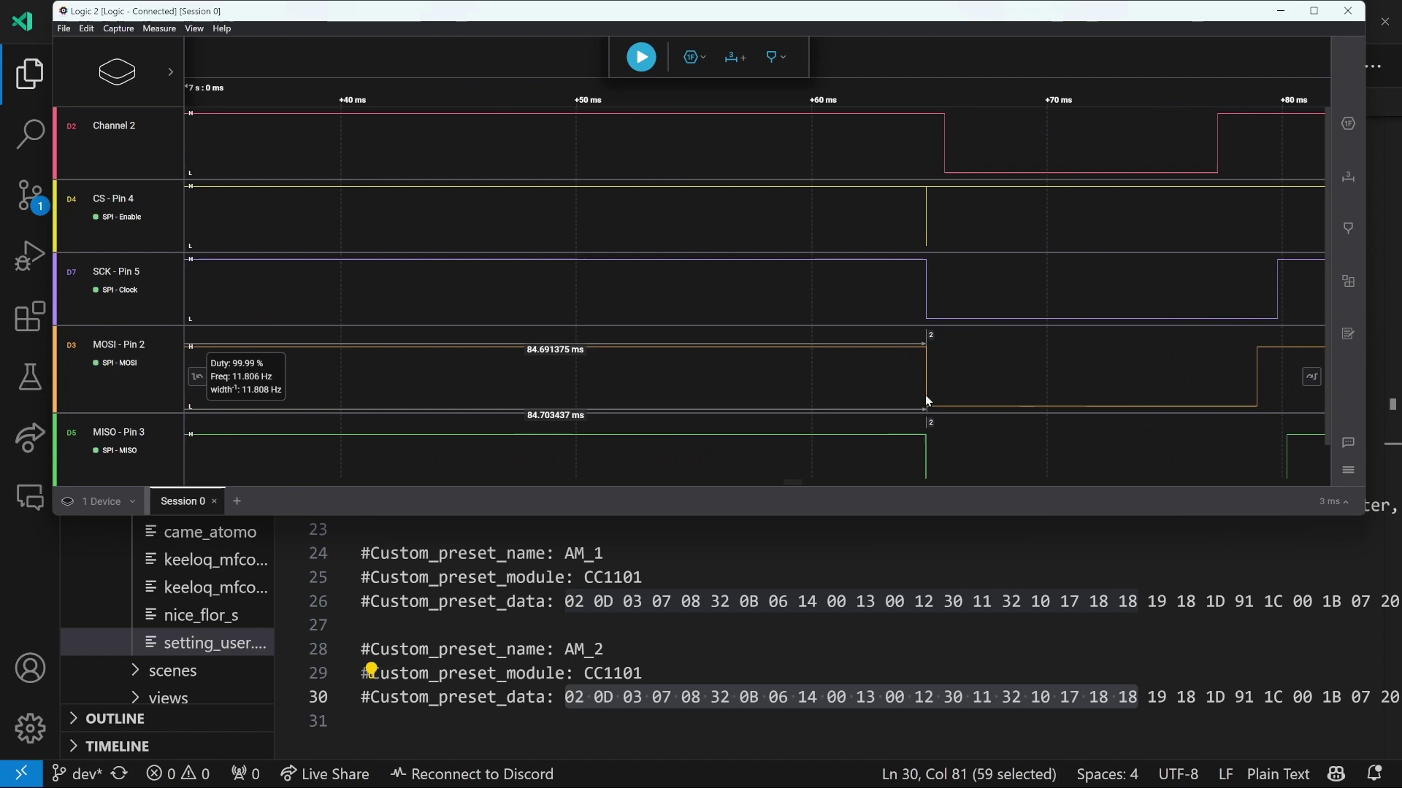
pyautogui.scroll(2, 926, 396)
pyautogui.scroll(2, 932, 391)
pyautogui.scroll(2, 928, 391)
pyautogui.scroll(2, 927, 391)
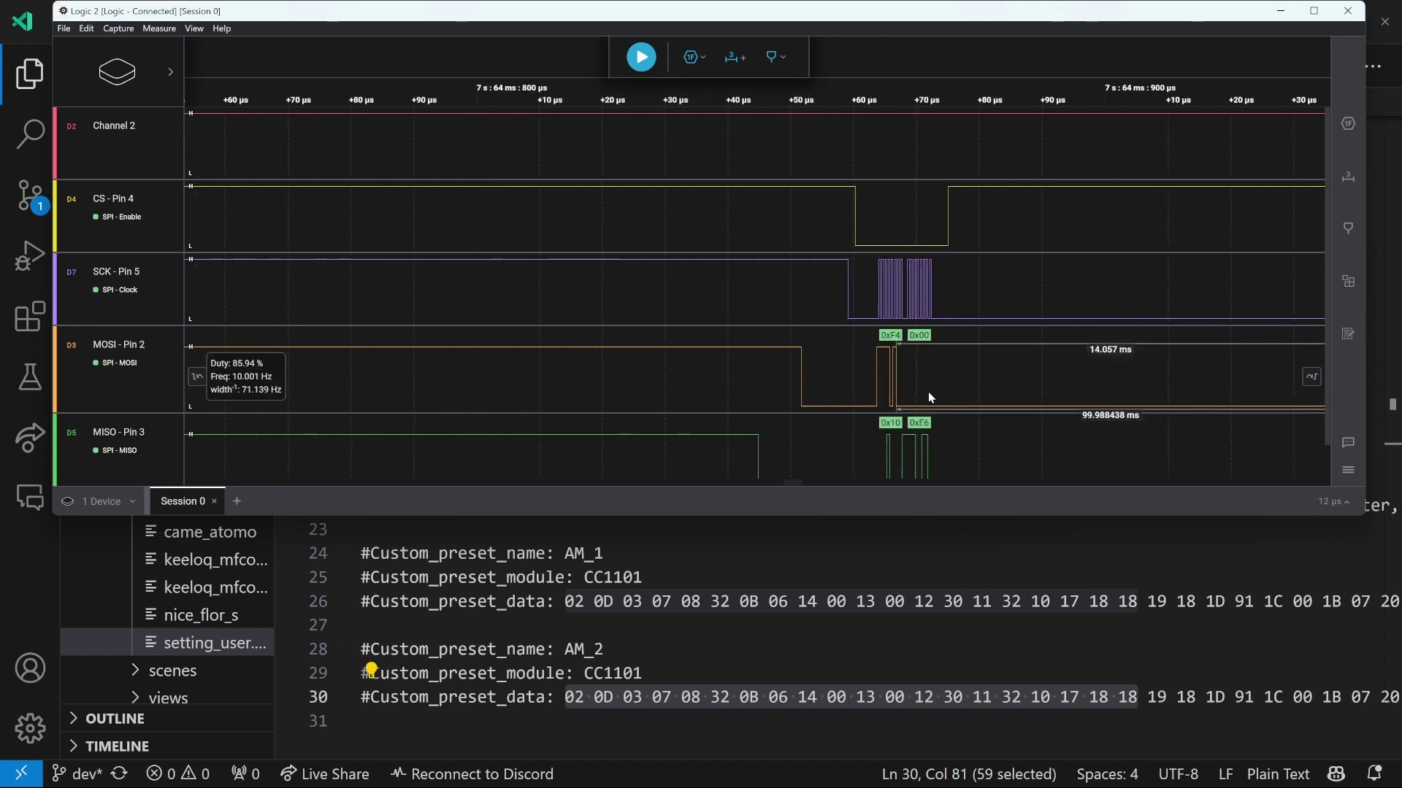
pyautogui.scroll(2, 927, 391)
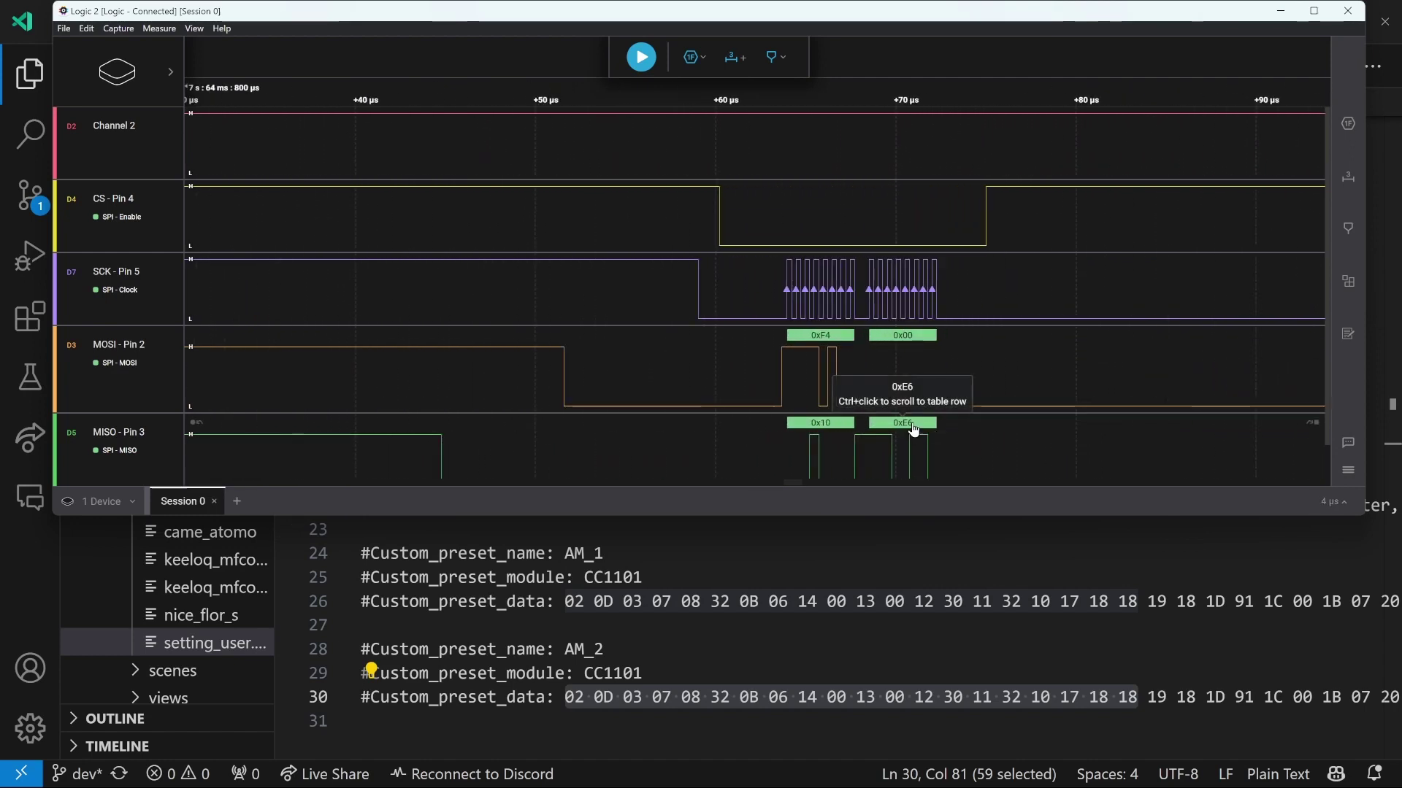
pyautogui.scroll(-2, 914, 429)
pyautogui.scroll(-2, 913, 428)
pyautogui.scroll(-2, 920, 422)
pyautogui.scroll(-2, 926, 424)
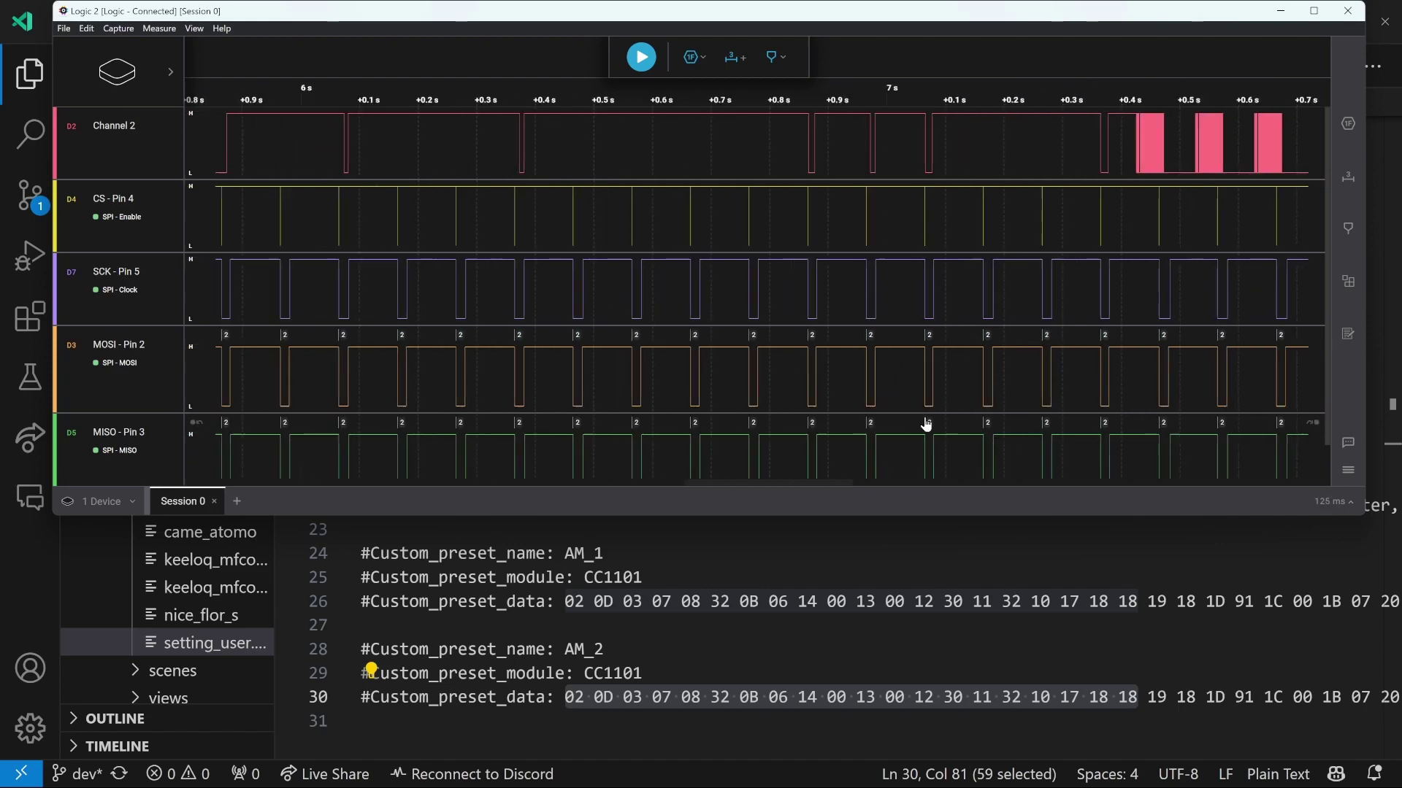
pyautogui.scroll(-2, 926, 424)
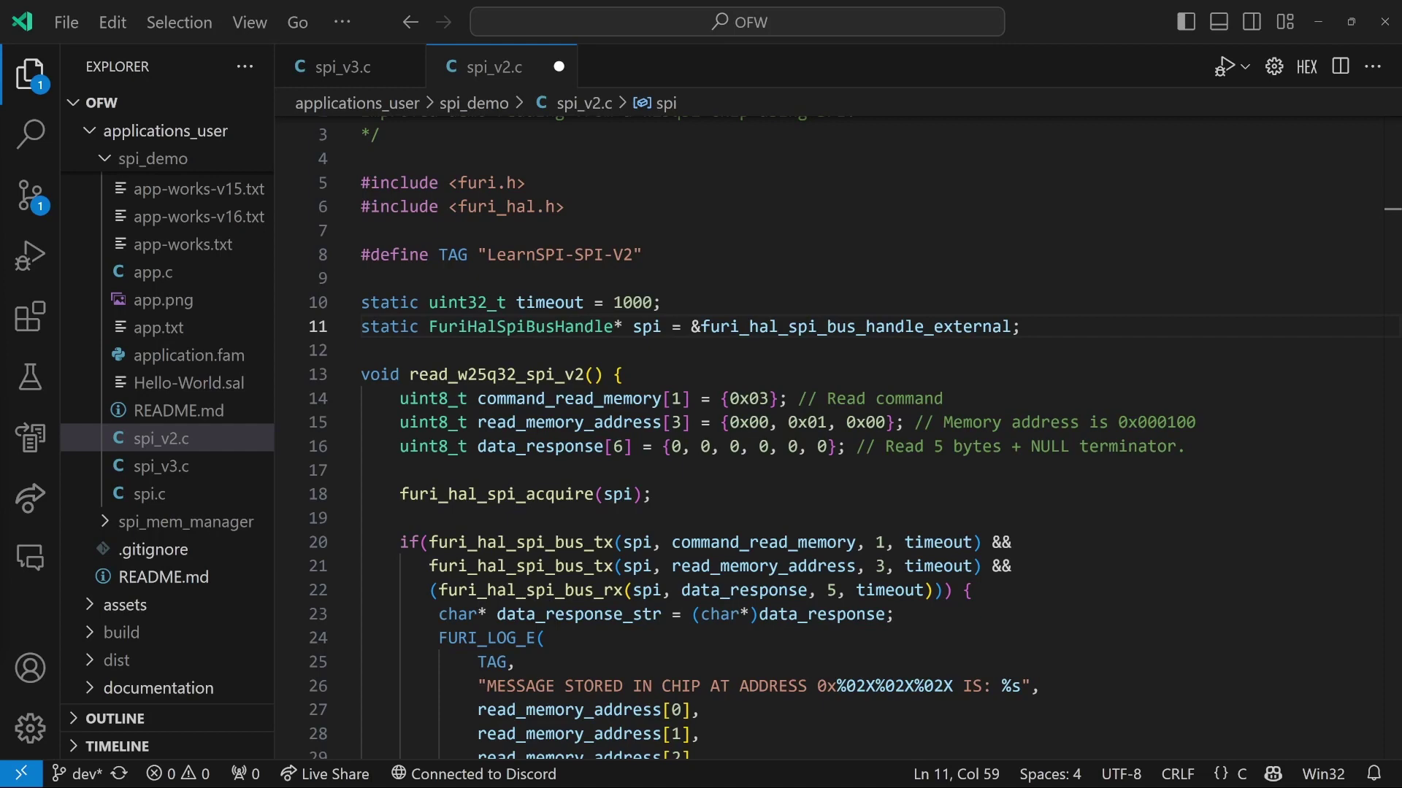
# Peek furi_hal_spi_bus_handle_external's definition and open the f7 furi_hal_spi_config.c
pyautogui.rightClick(861, 336)
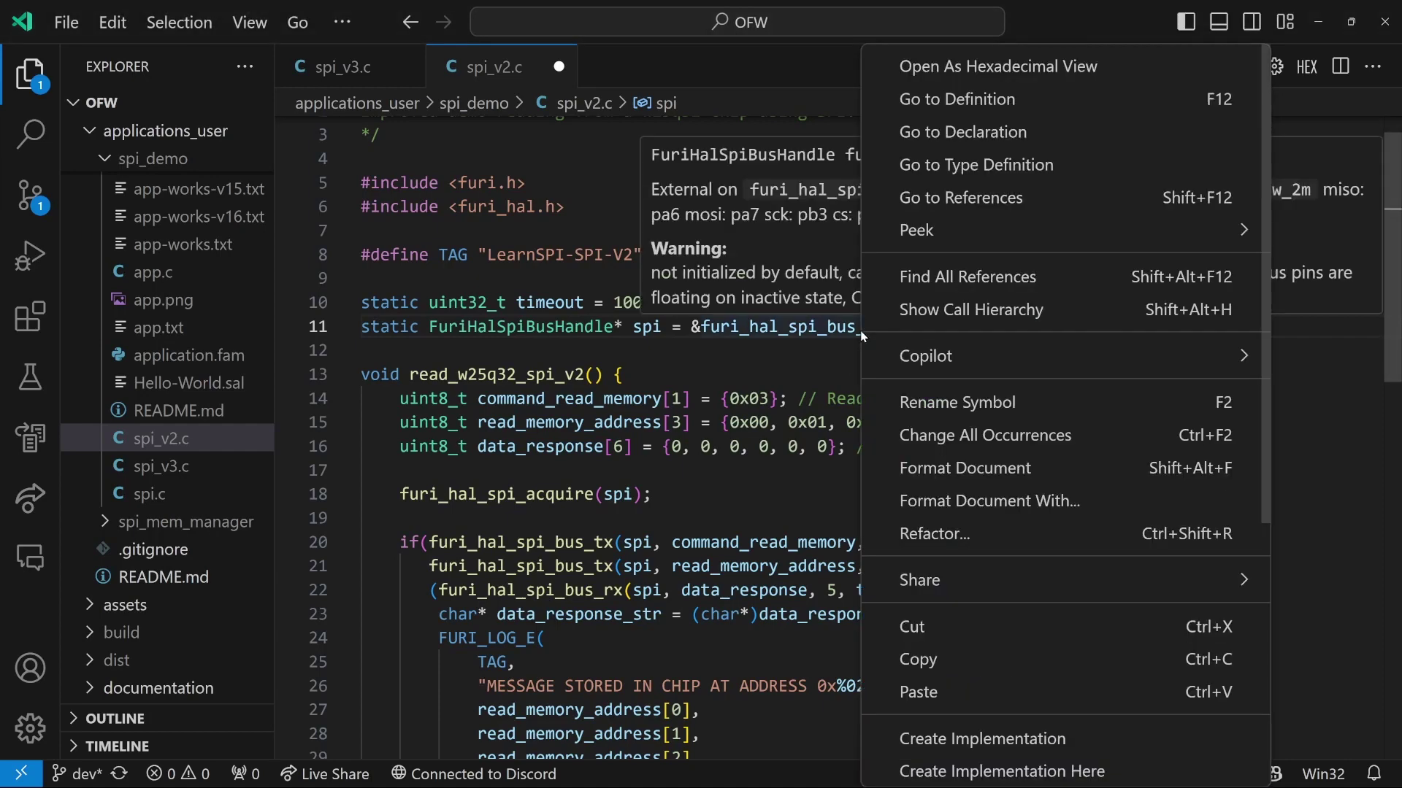
pyautogui.click(957, 99)
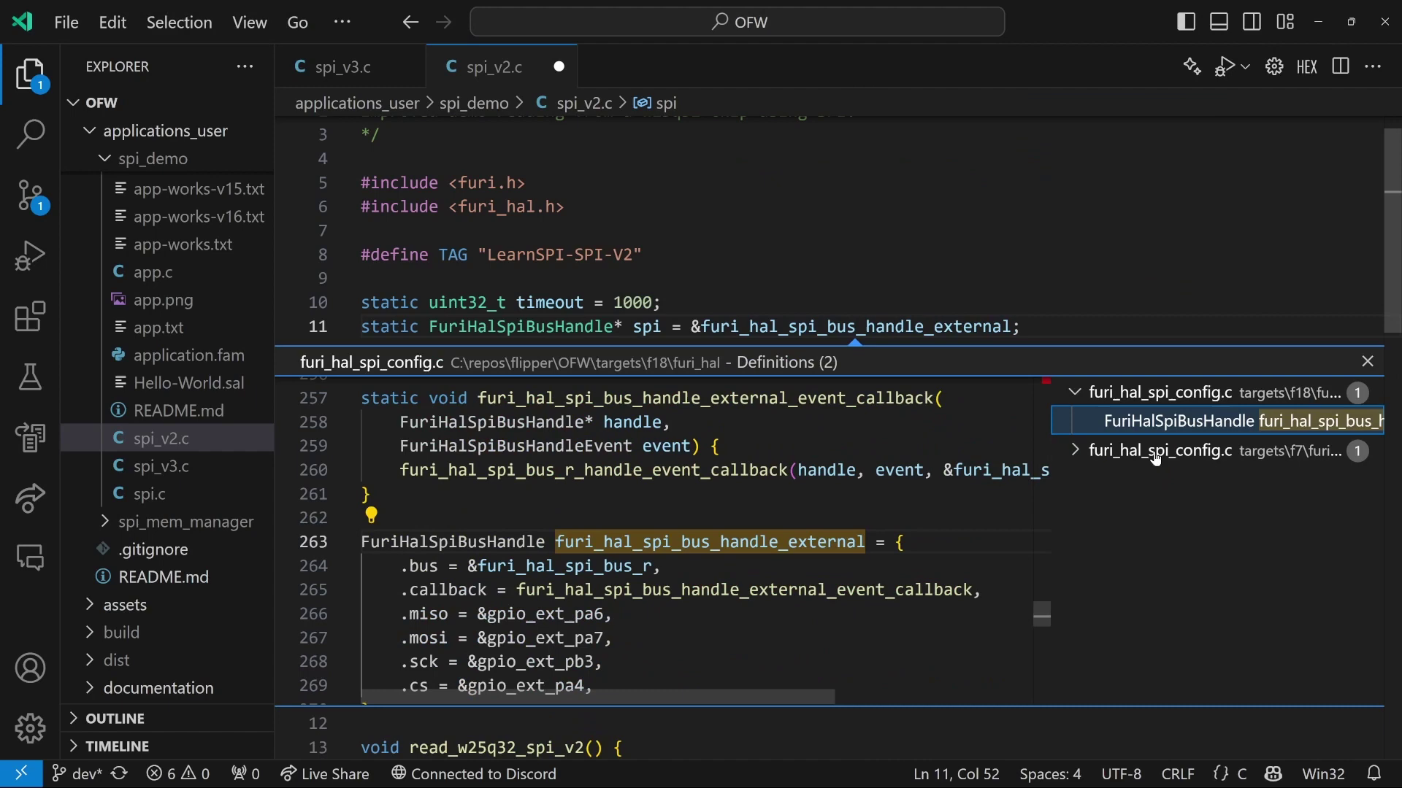
pyautogui.click(1081, 452)
pyautogui.doubleClick(1073, 479)
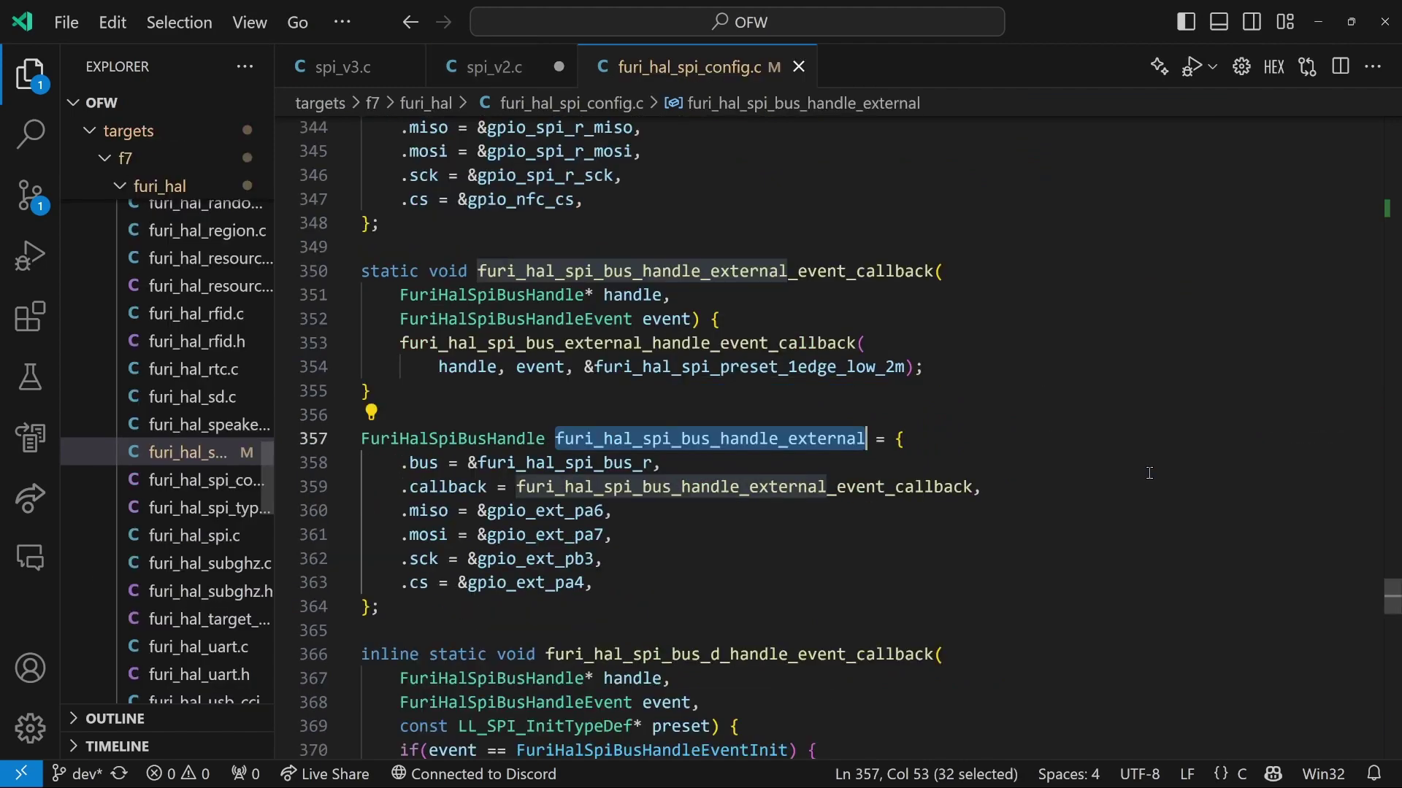
# Trace the handle's callback down to its 1edge_low_2m preset argument
pyautogui.doubleClick(687, 492)
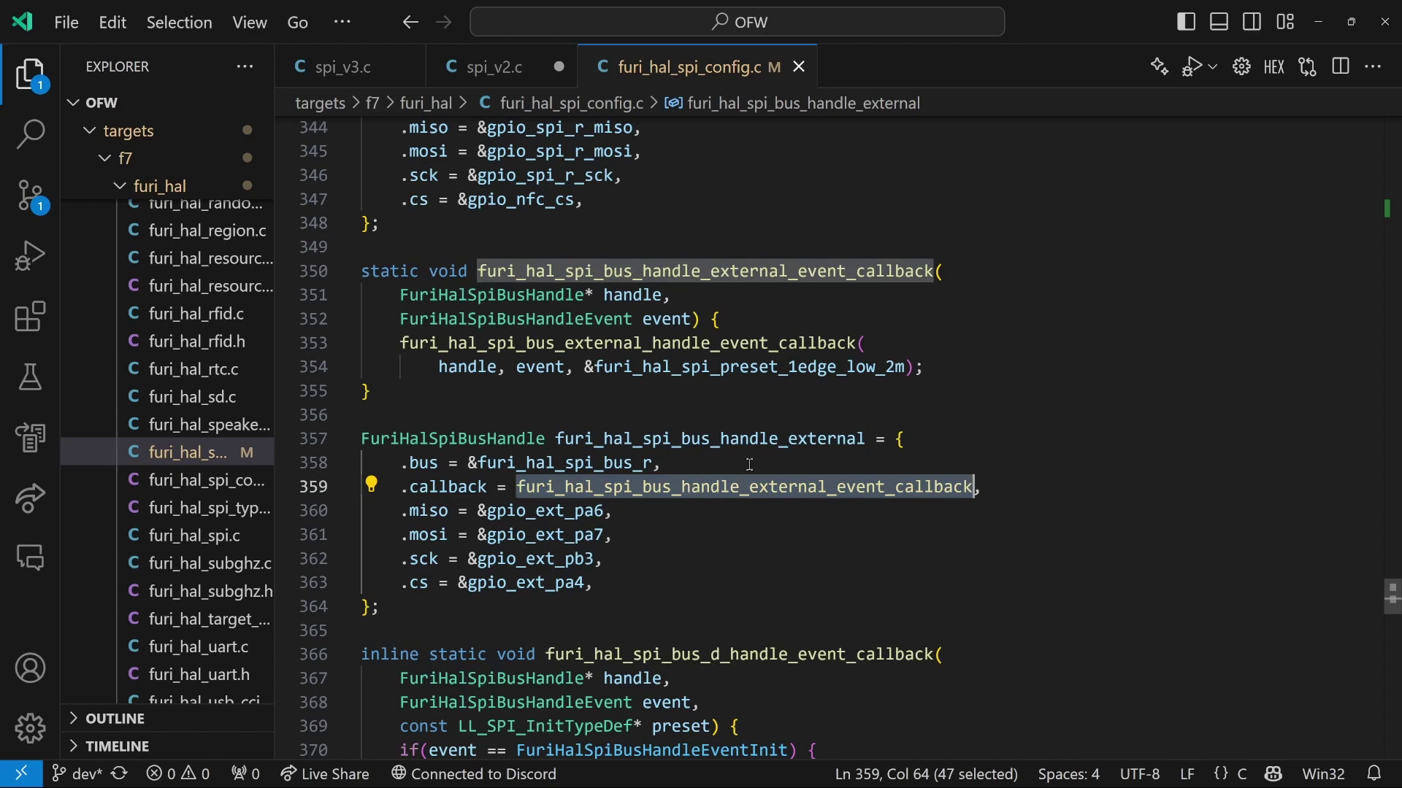
pyautogui.doubleClick(601, 344)
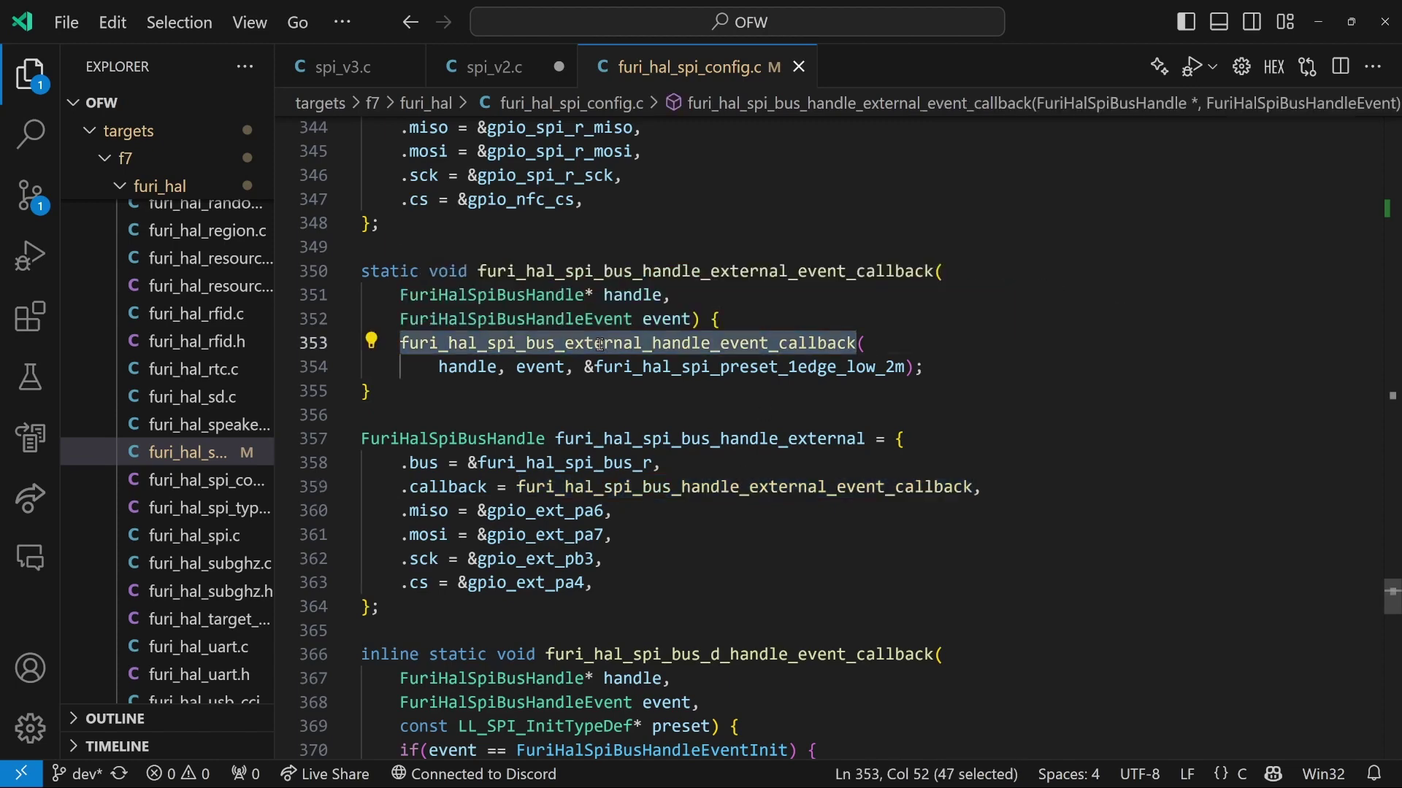
pyautogui.click(788, 372)
pyautogui.rightClick(790, 371)
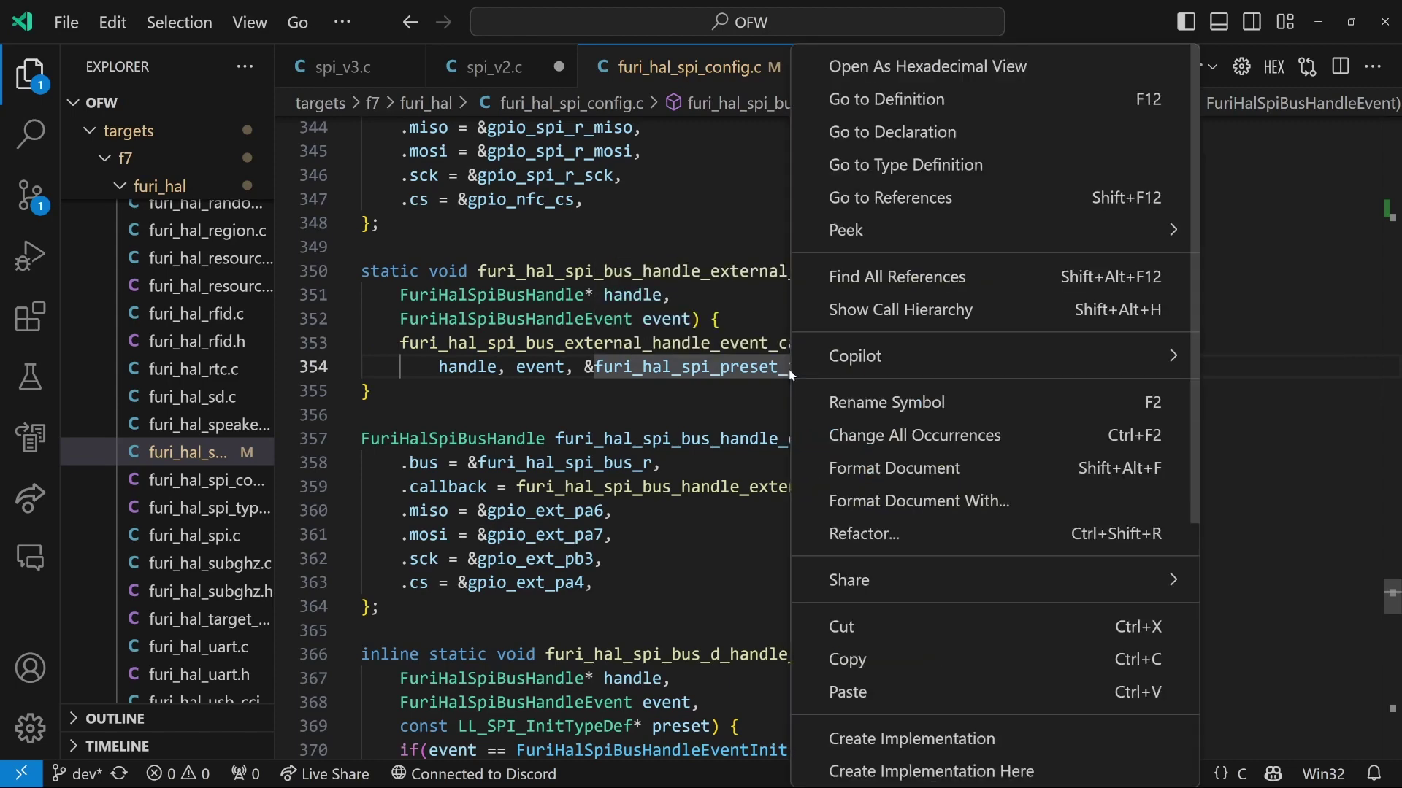
# Jump to furi_hal_spi_preset_1edge_low_2m and highlight its LL_SPI_BAUDRATEPRESCALER_DIV32 value
pyautogui.click(948, 99)
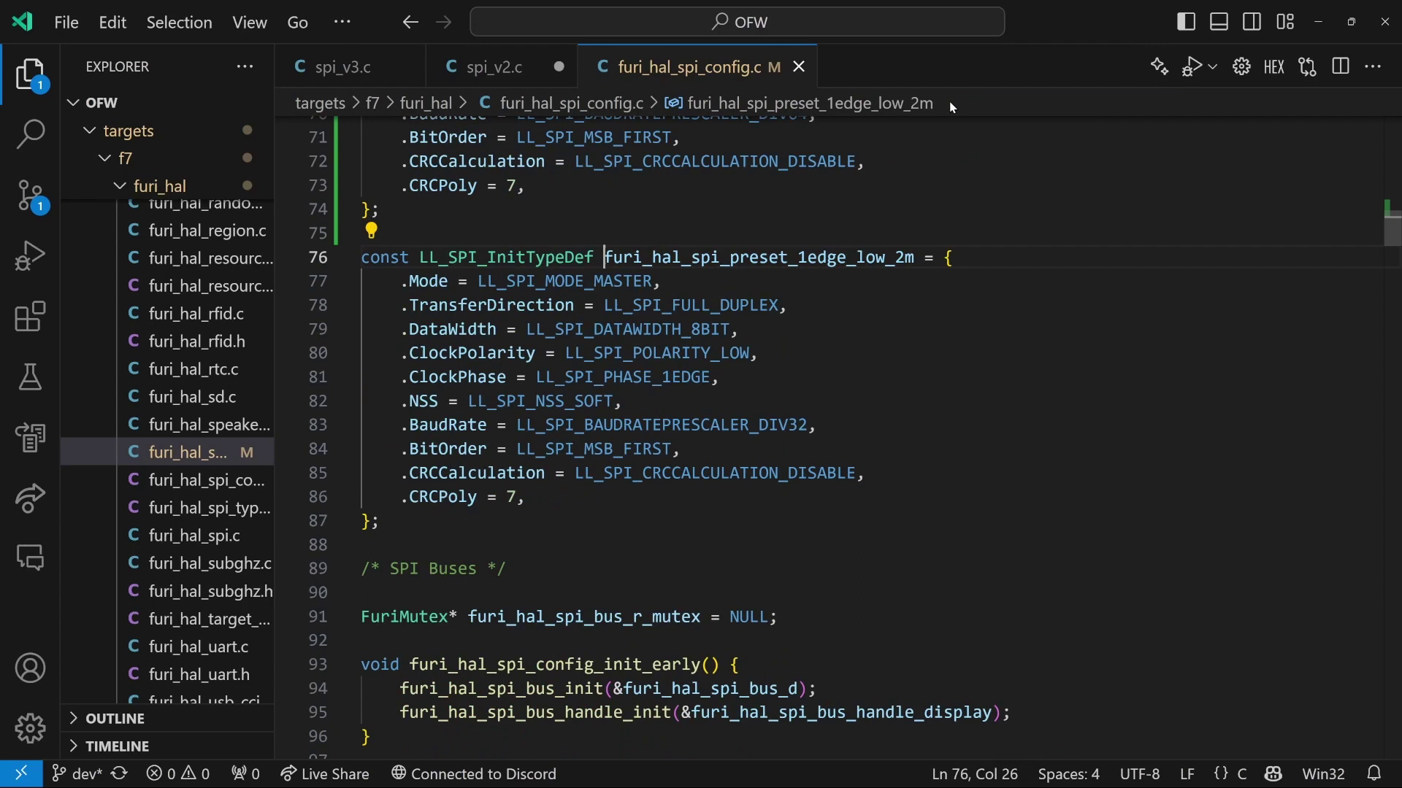
pyautogui.moveTo(758, 258)
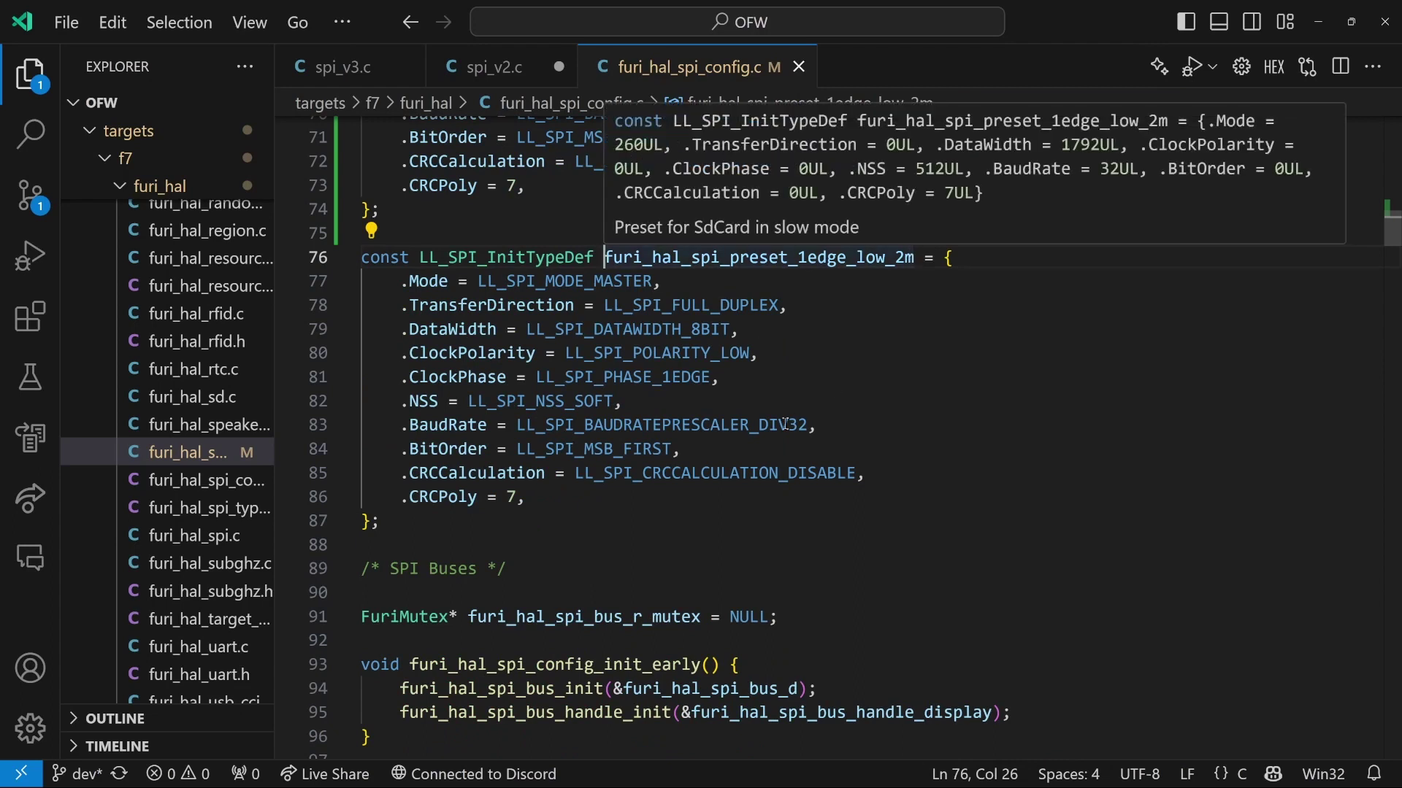
pyautogui.doubleClick(784, 423)
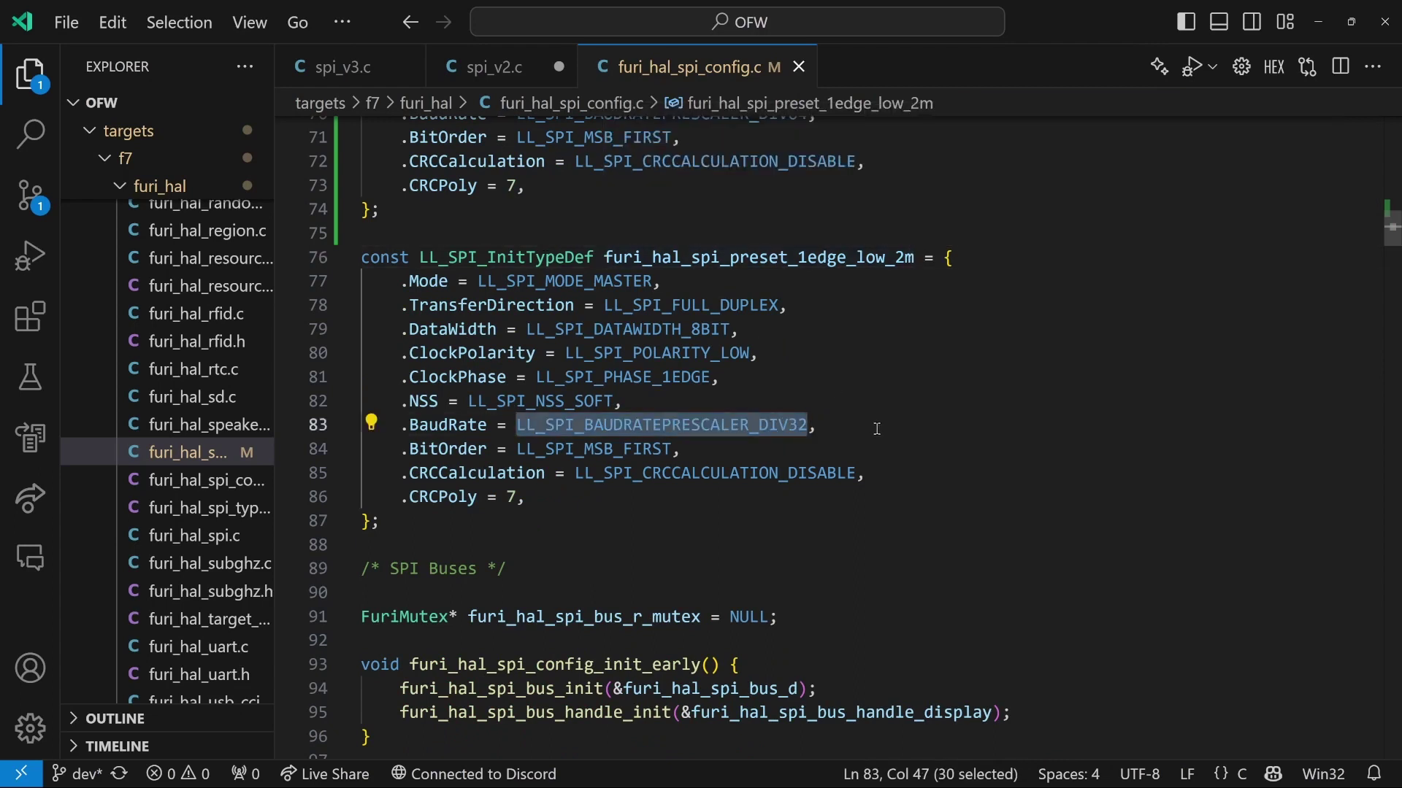
# Launch Calculator with calc, compute 64000000/32 = 2,000,000, and move it beside the code
pyautogui.press('super+r')
pyautogui.write('calc')
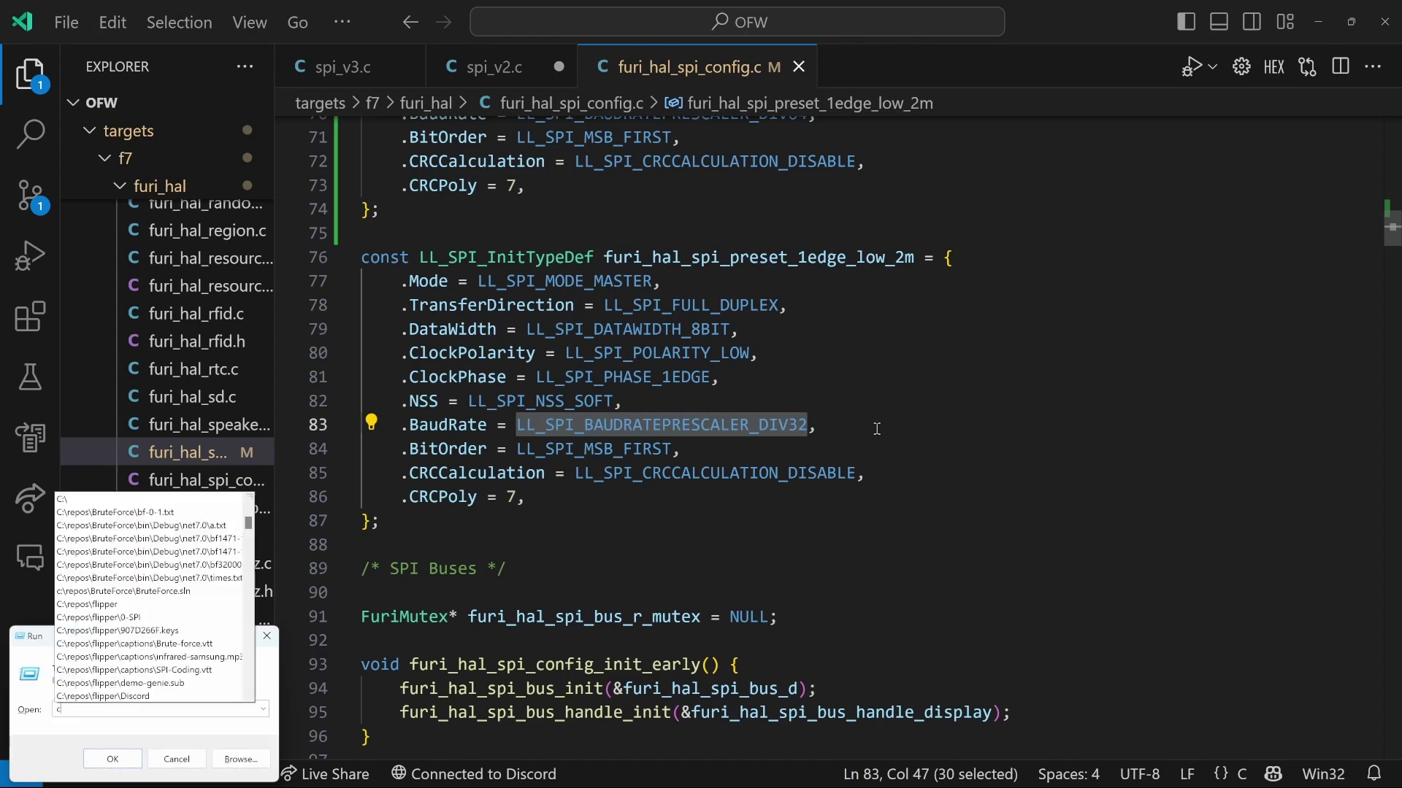
pyautogui.press('Return')
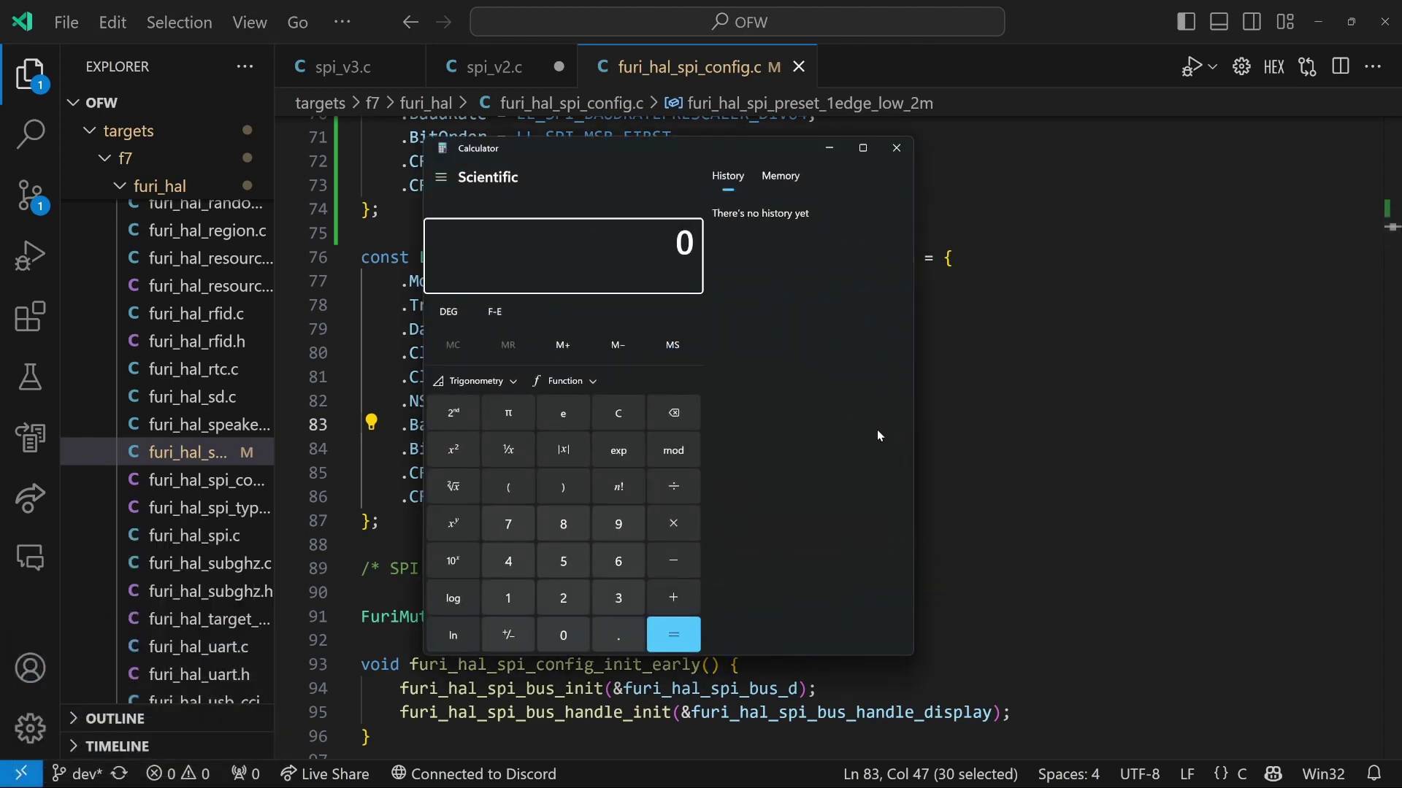
pyautogui.write('640000')
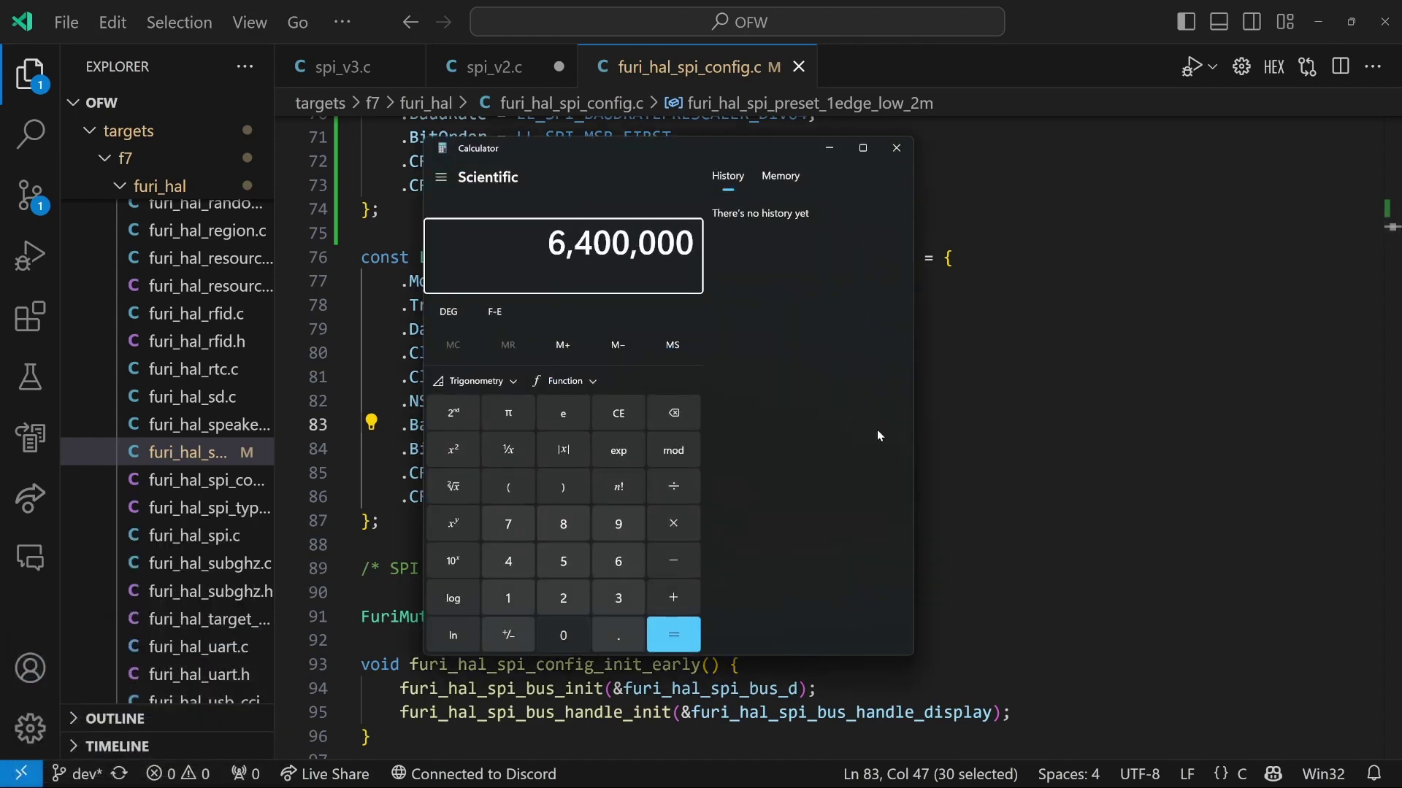
pyautogui.write('0')
pyautogui.write('/32')
pyautogui.press('Return')
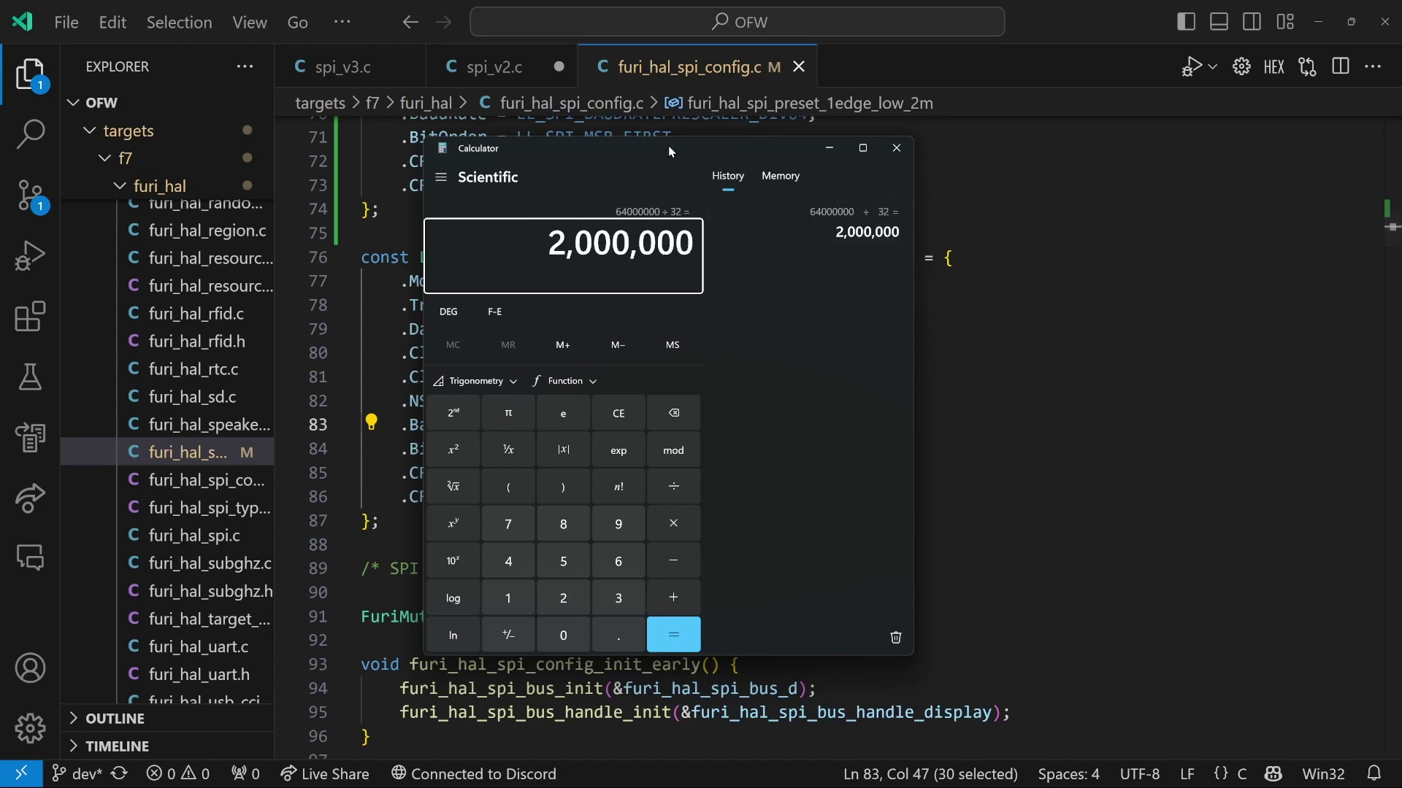
pyautogui.moveTo(670, 154); pyautogui.dragTo(1170, 152)
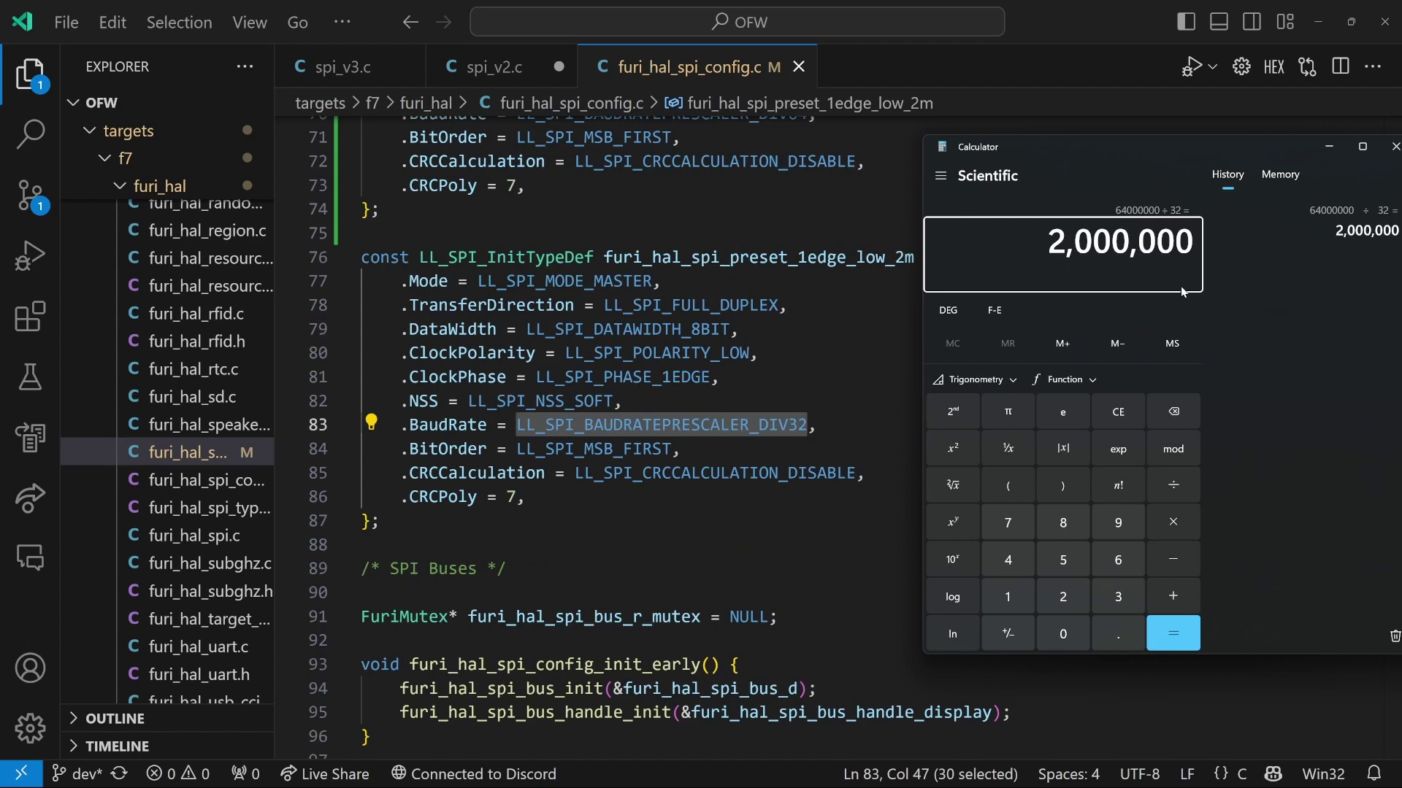
pyautogui.click(998, 448)
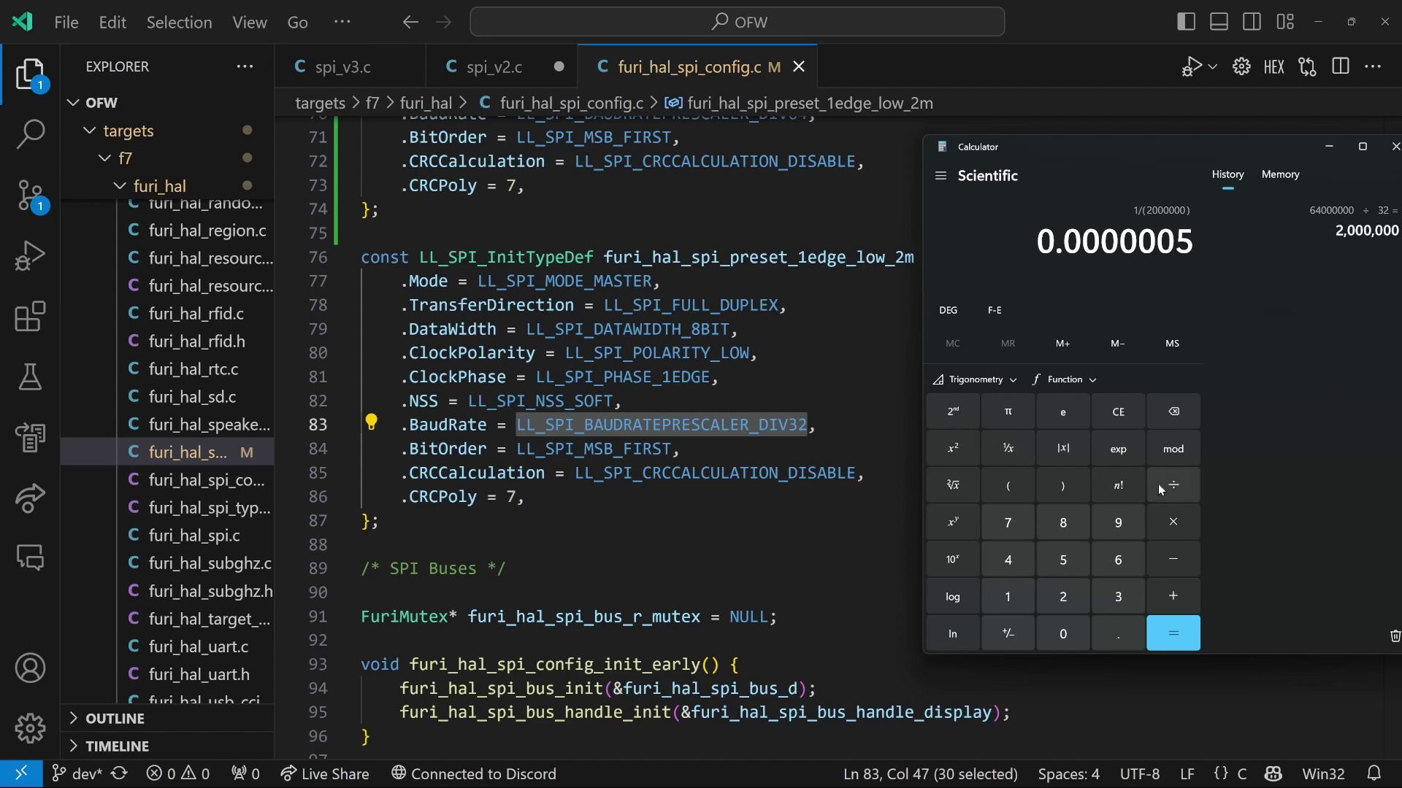
pyautogui.click(1171, 523)
pyautogui.click(1007, 597)
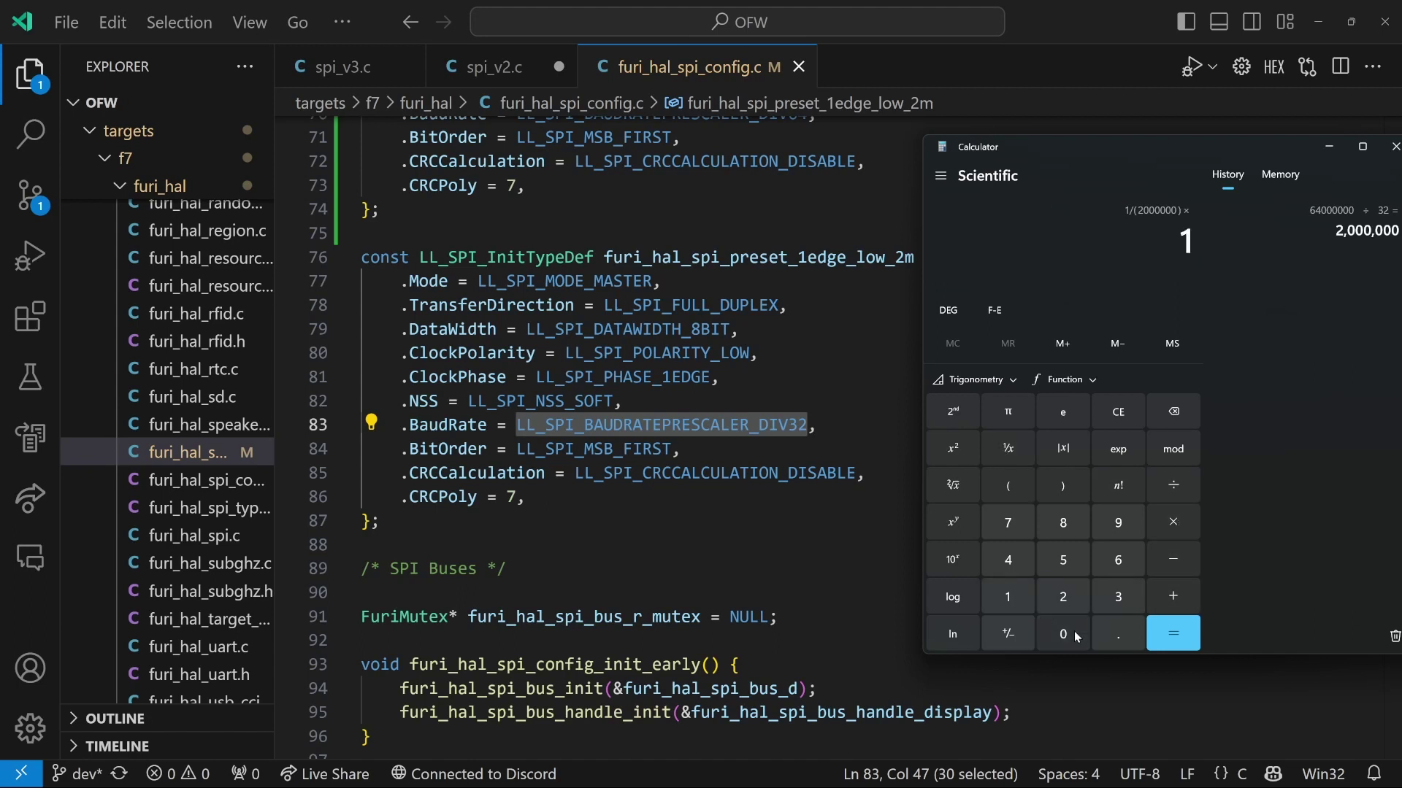
pyautogui.click(1068, 635)
pyautogui.click(1074, 636)
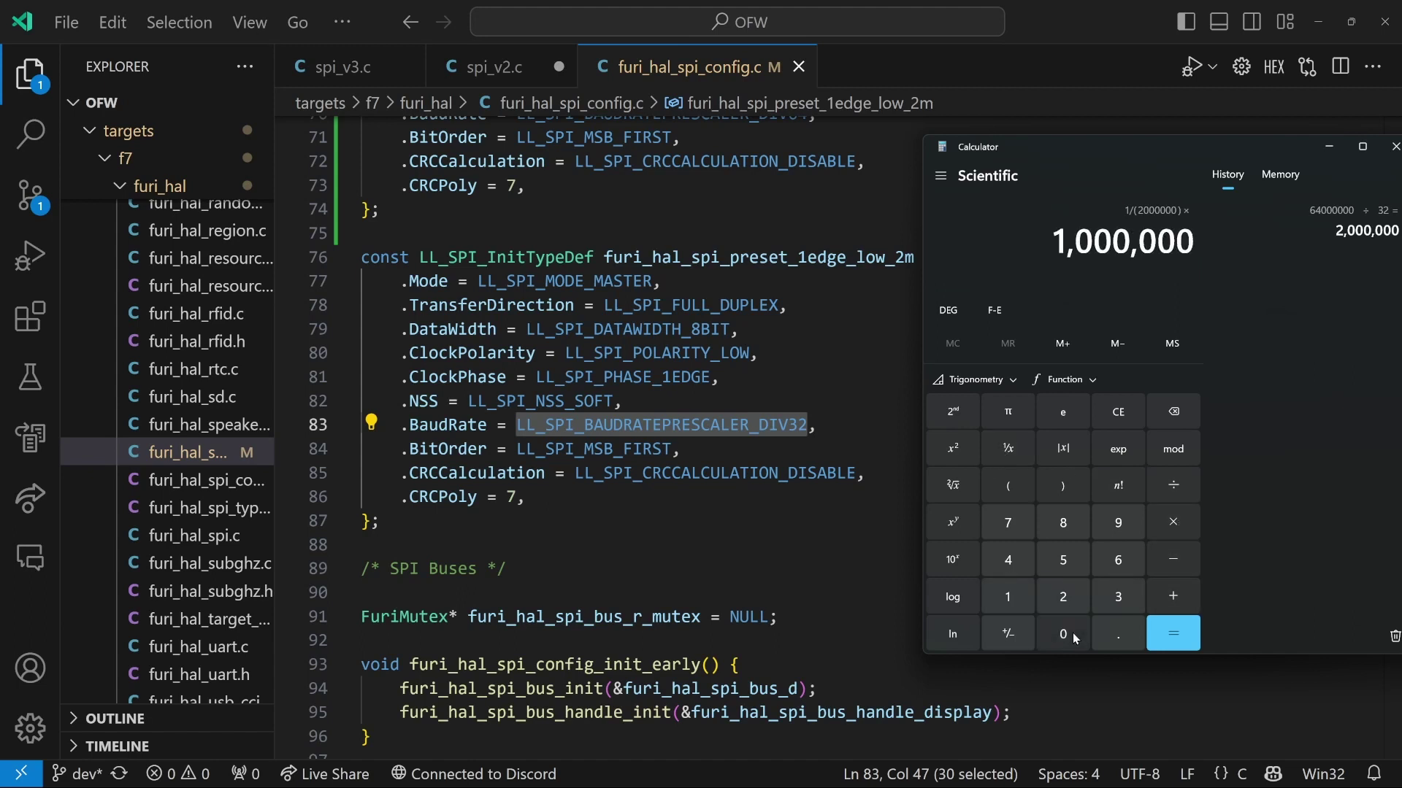
pyautogui.click(1073, 637)
pyautogui.click(1074, 636)
pyautogui.click(1174, 635)
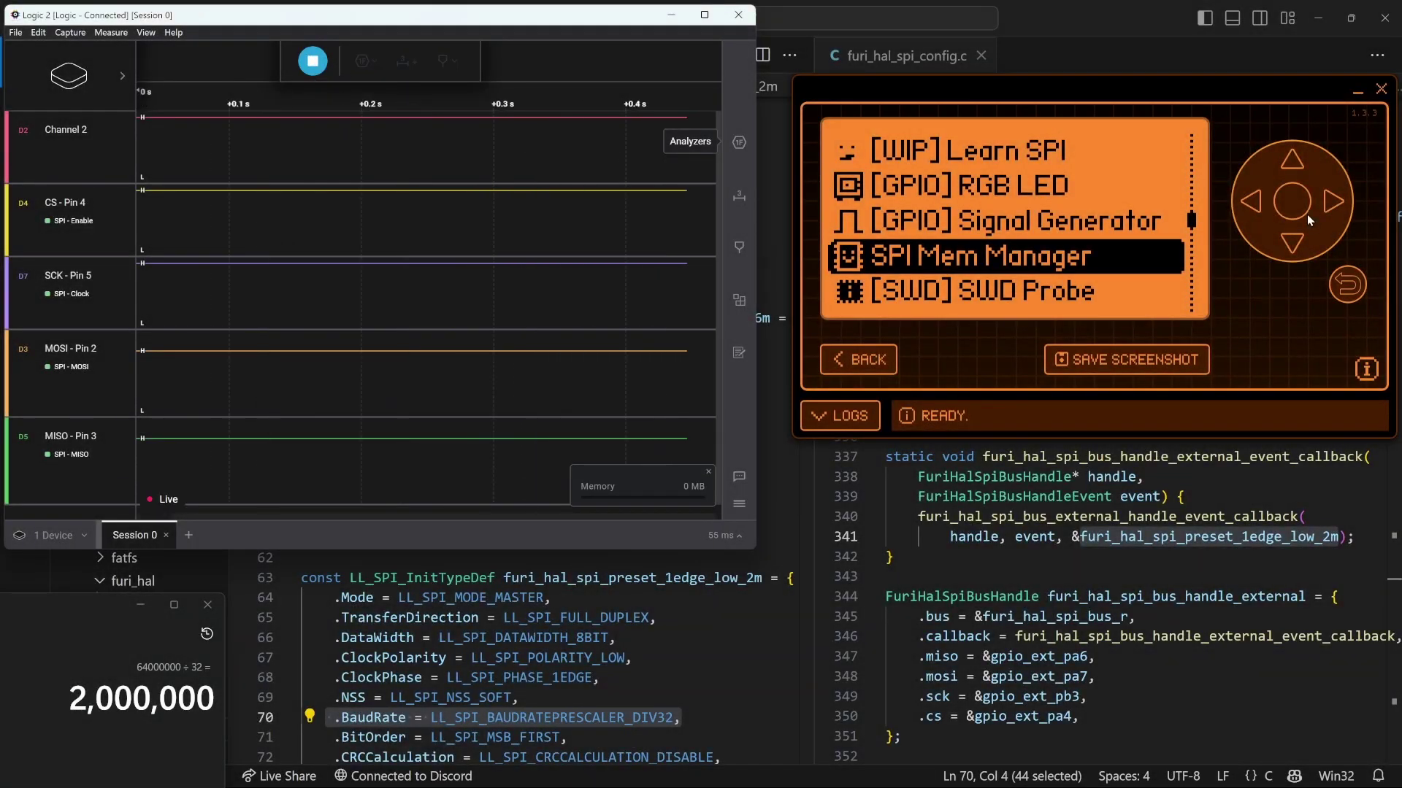
# In SPI Mem Manager, start a read of the Winbond W25Q32 chip
pyautogui.click(1291, 203)
pyautogui.click(1291, 202)
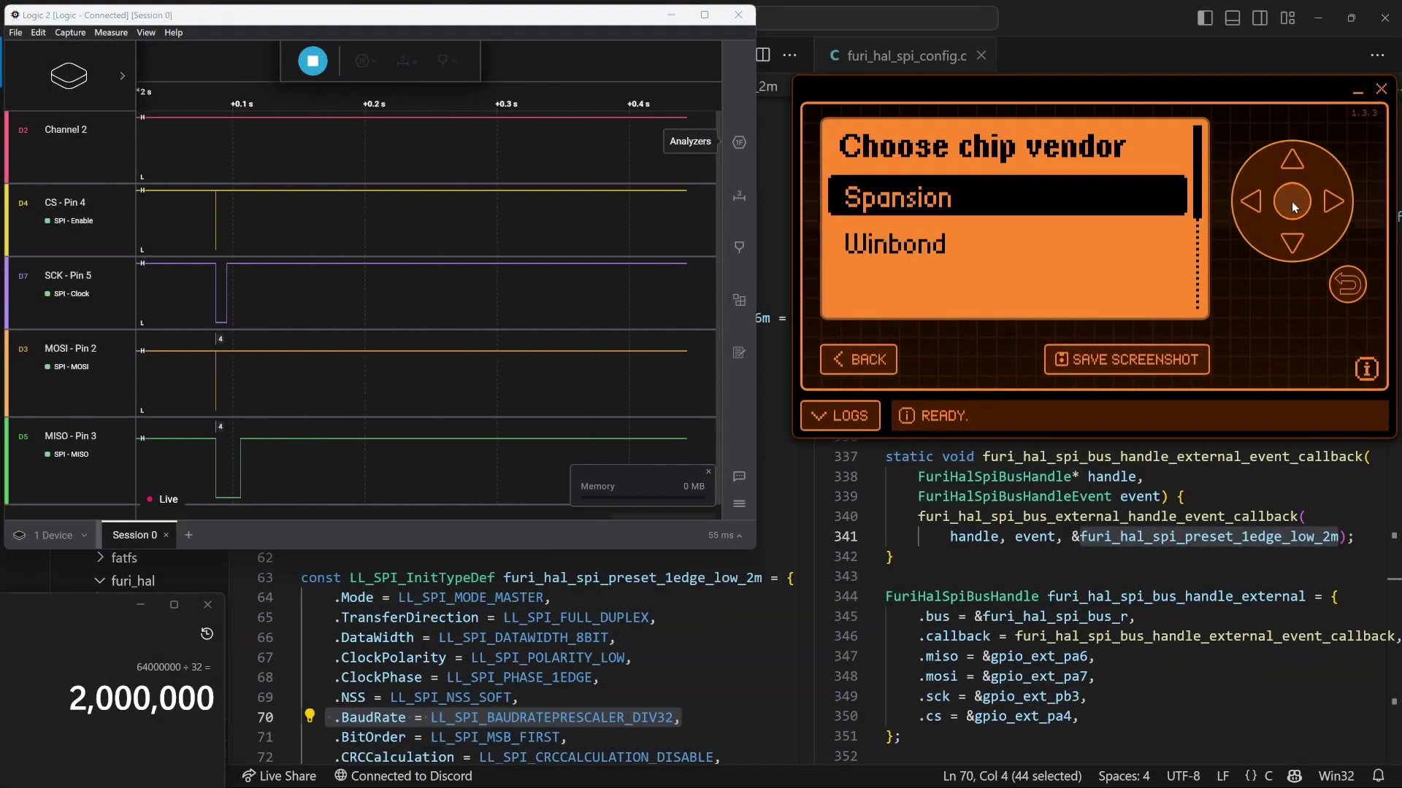
pyautogui.click(1292, 243)
pyautogui.click(1287, 201)
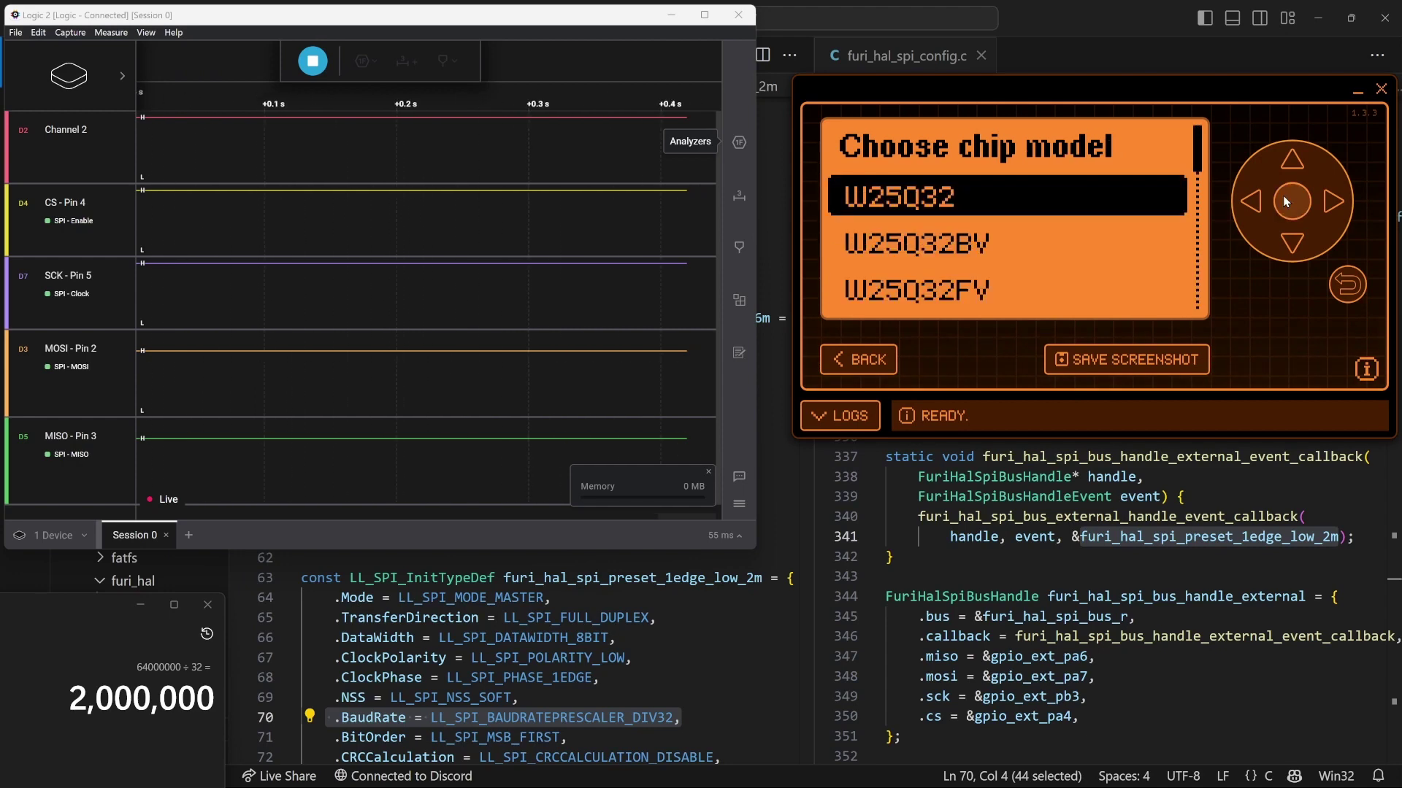
pyautogui.click(1333, 202)
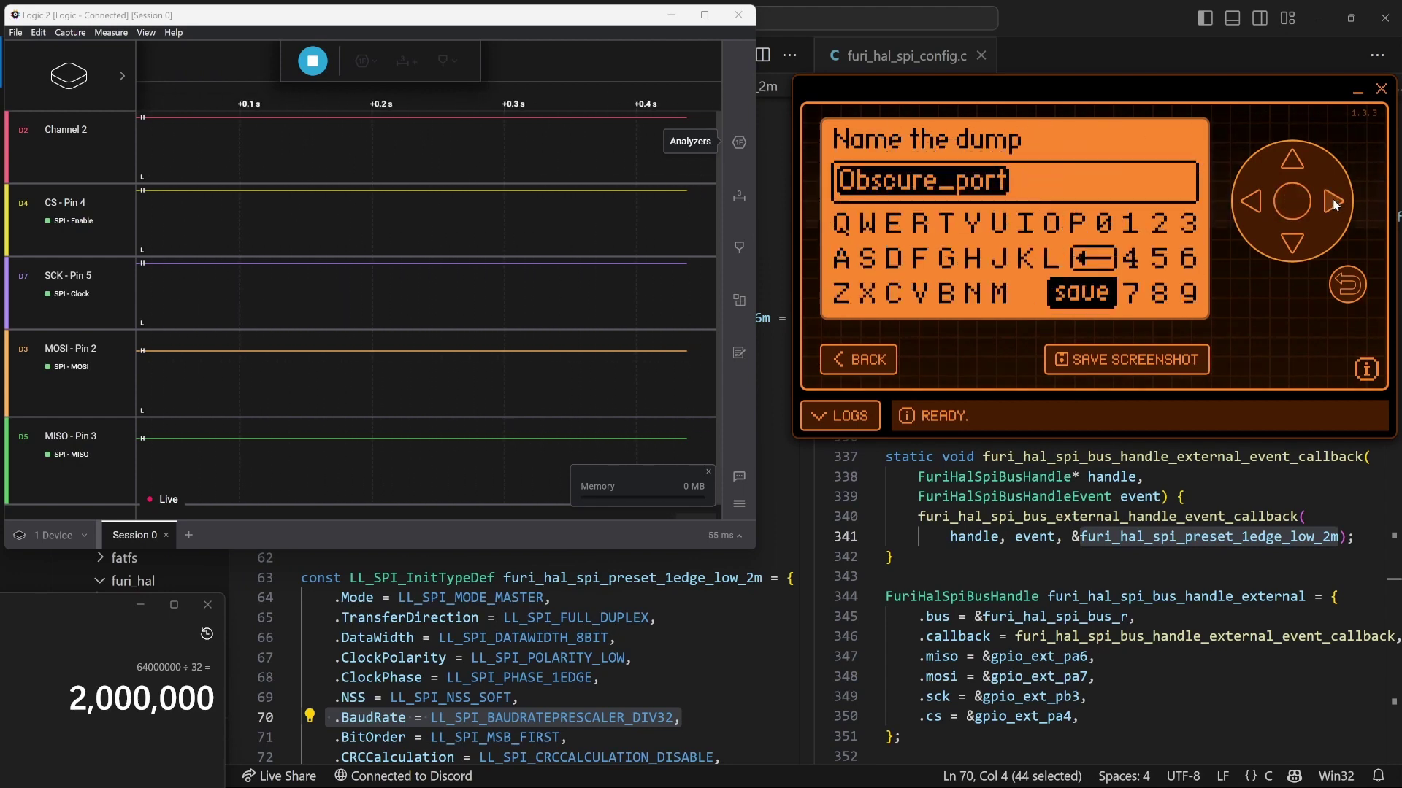
# Replace the suggested dump name with 2m and save it to begin reading
pyautogui.click(1291, 162)
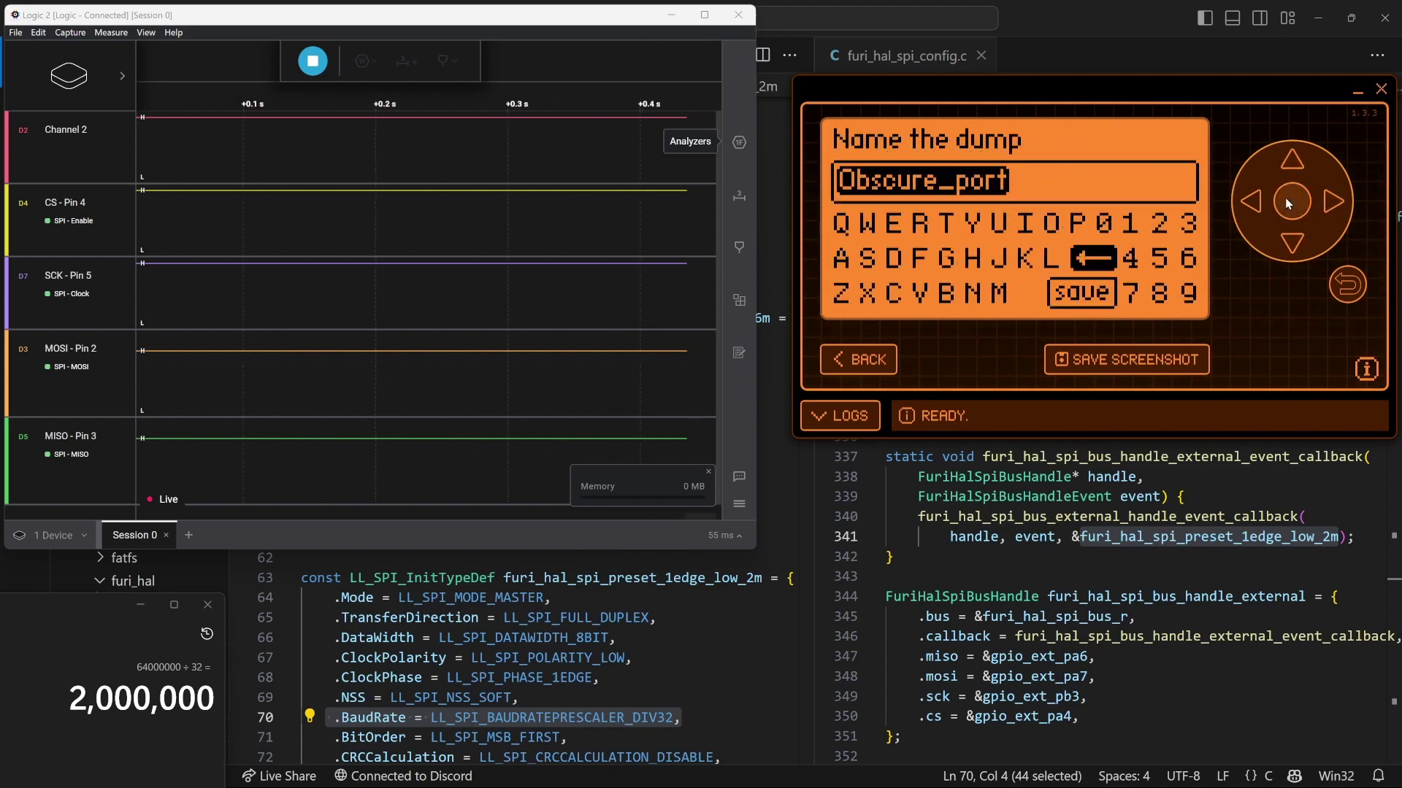
pyautogui.click(1296, 209)
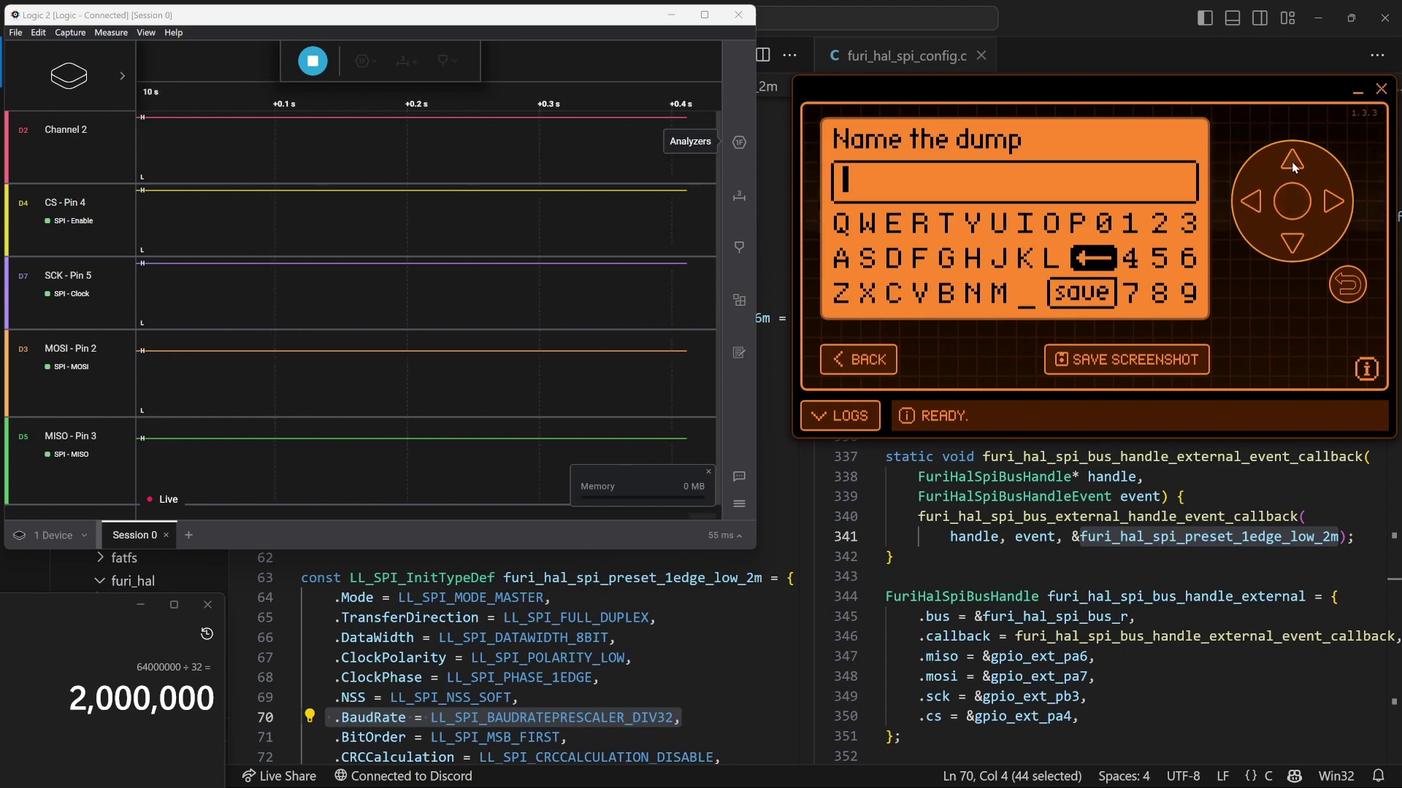
pyautogui.click(1291, 163)
pyautogui.click(1325, 205)
pyautogui.click(1325, 206)
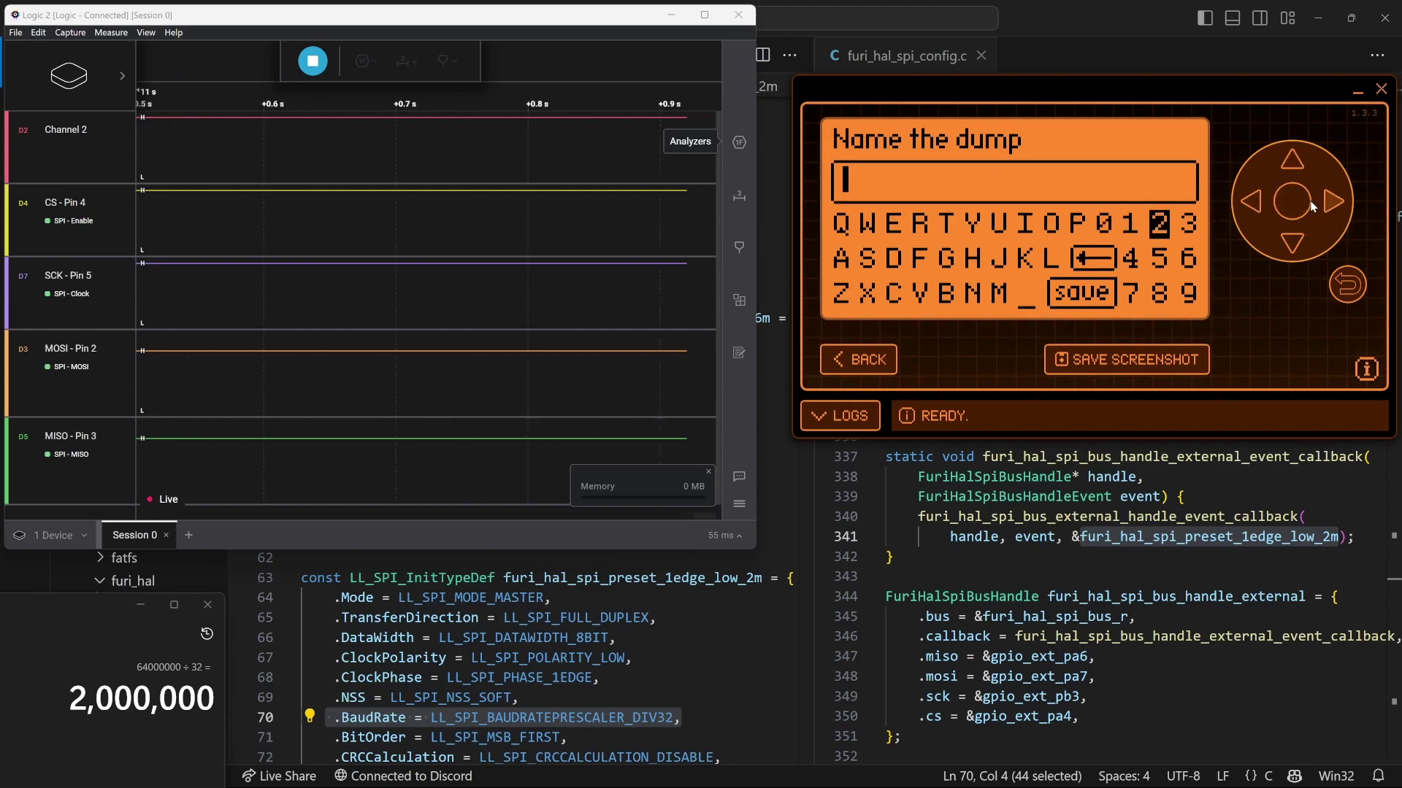
pyautogui.click(1250, 205)
pyautogui.click(1250, 201)
pyautogui.click(1250, 201)
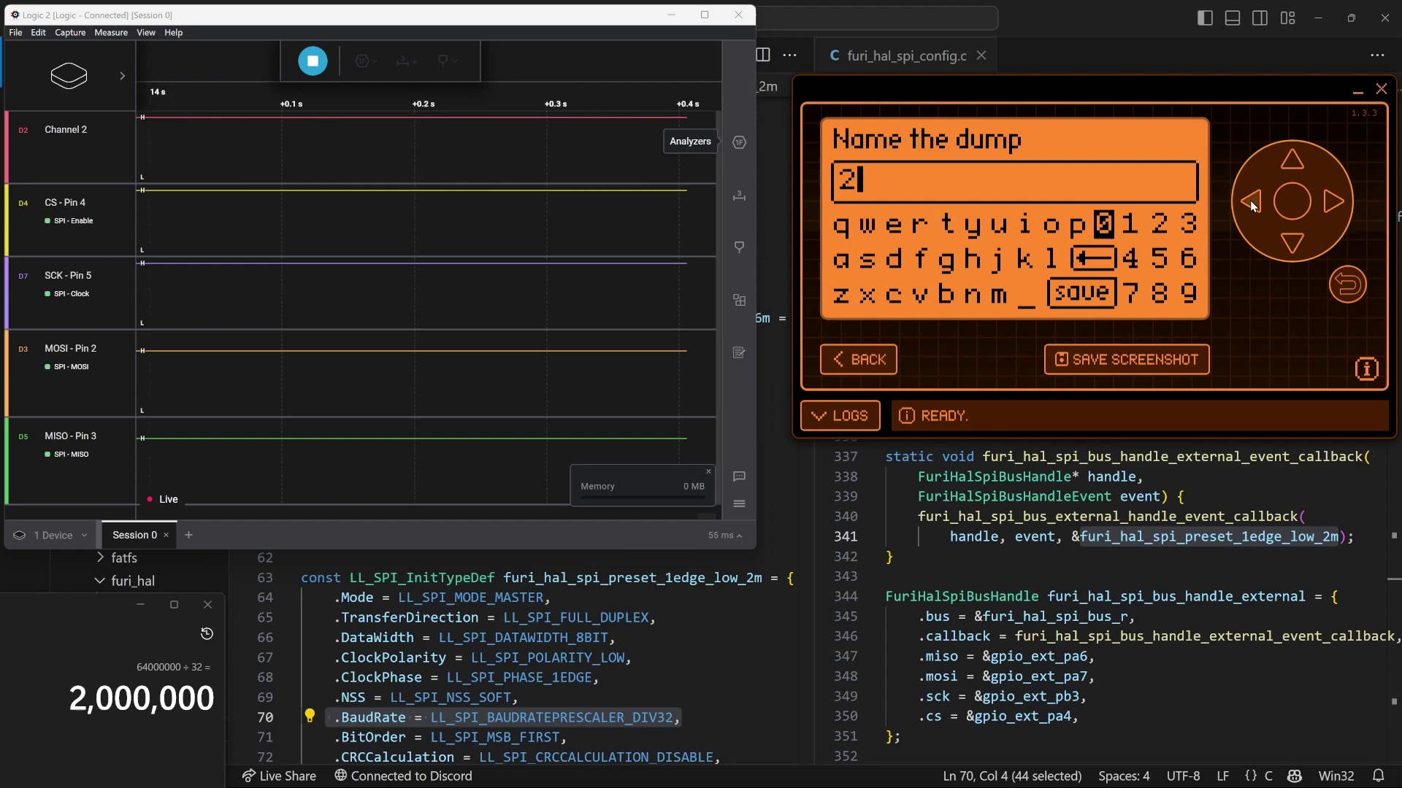
pyautogui.click(1249, 201)
pyautogui.click(1250, 201)
pyautogui.click(1287, 232)
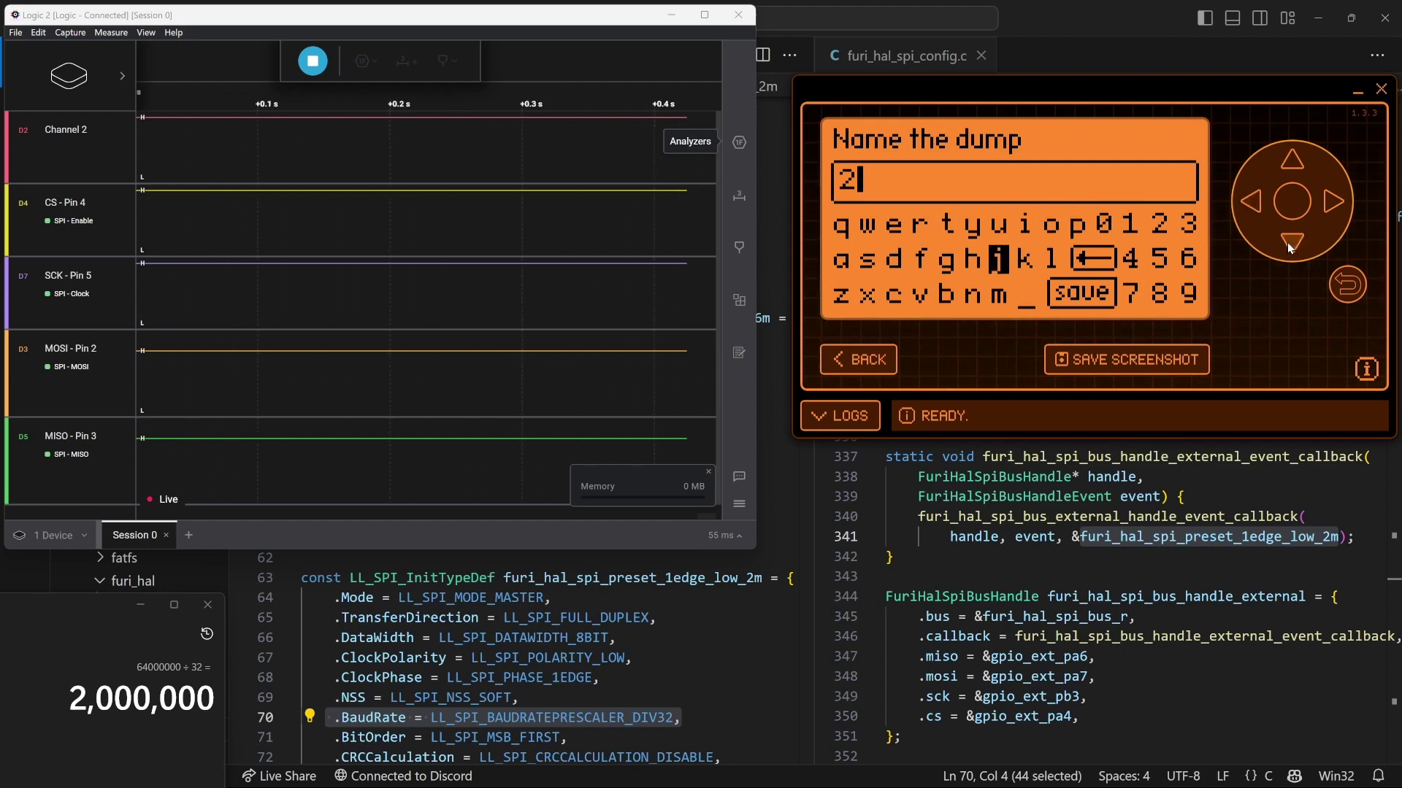
pyautogui.click(1289, 203)
pyautogui.click(1333, 203)
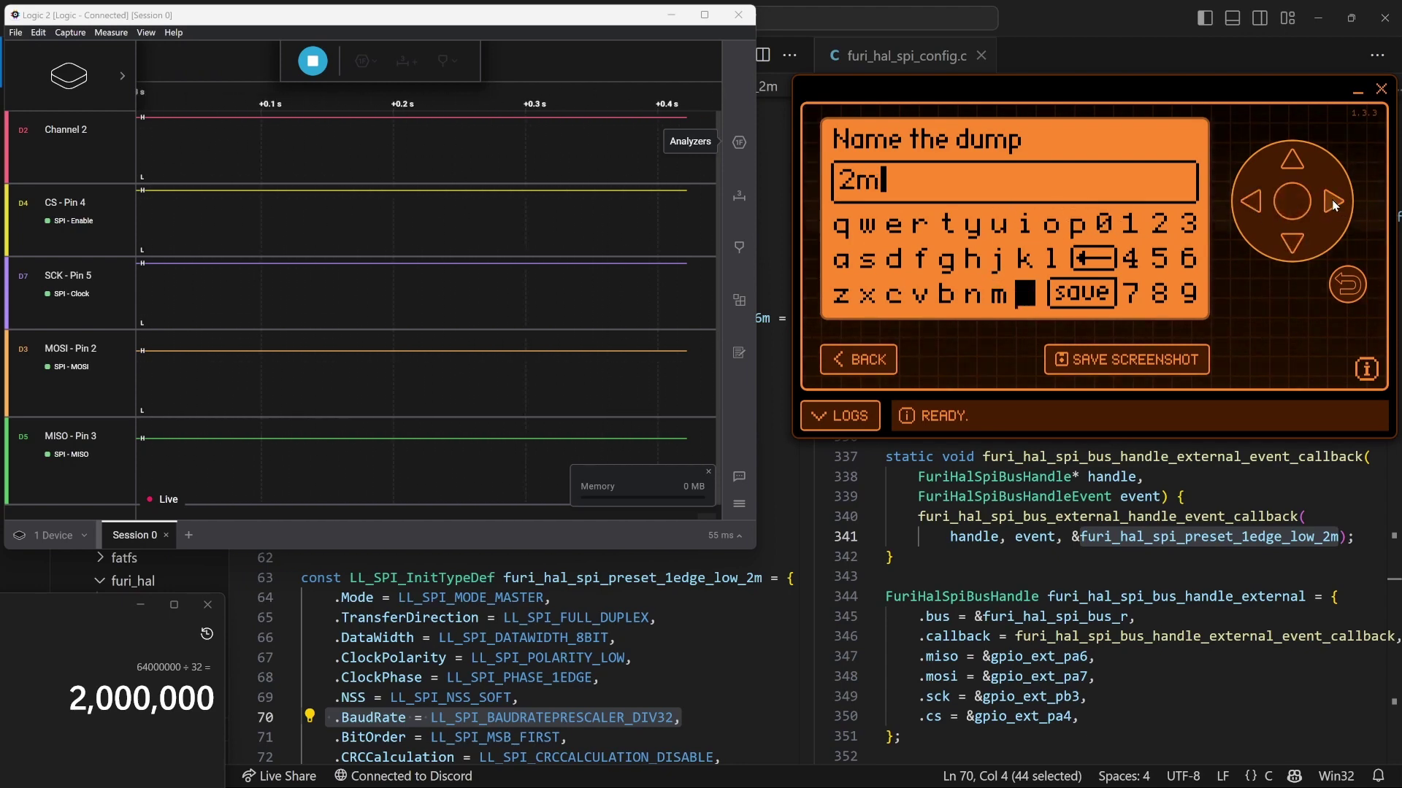
pyautogui.click(1289, 200)
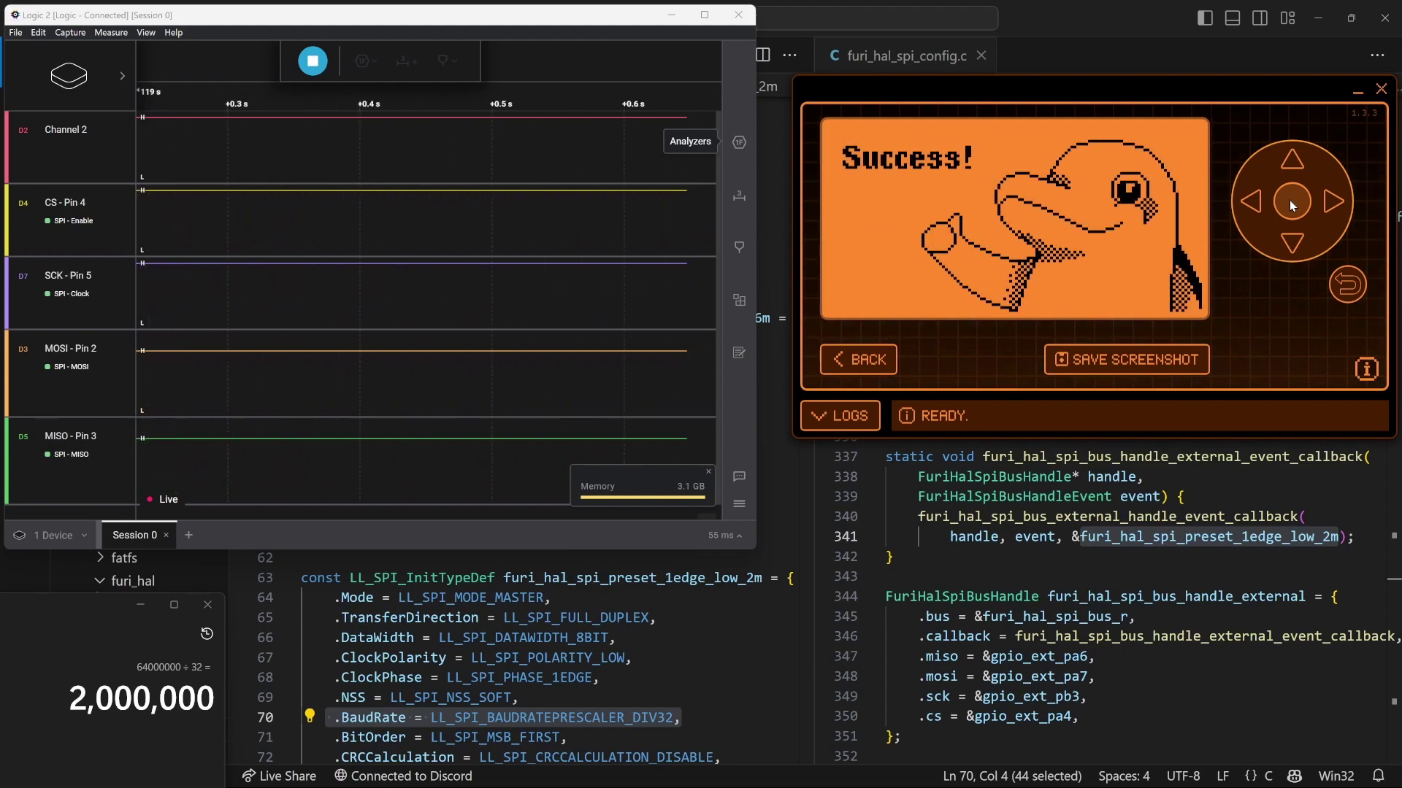
# Stop the Logic 2 capture once the 2m dump finishes
pyautogui.click(312, 60)
pyautogui.scroll(5, 518, 229)
pyautogui.scroll(5, 488, 317)
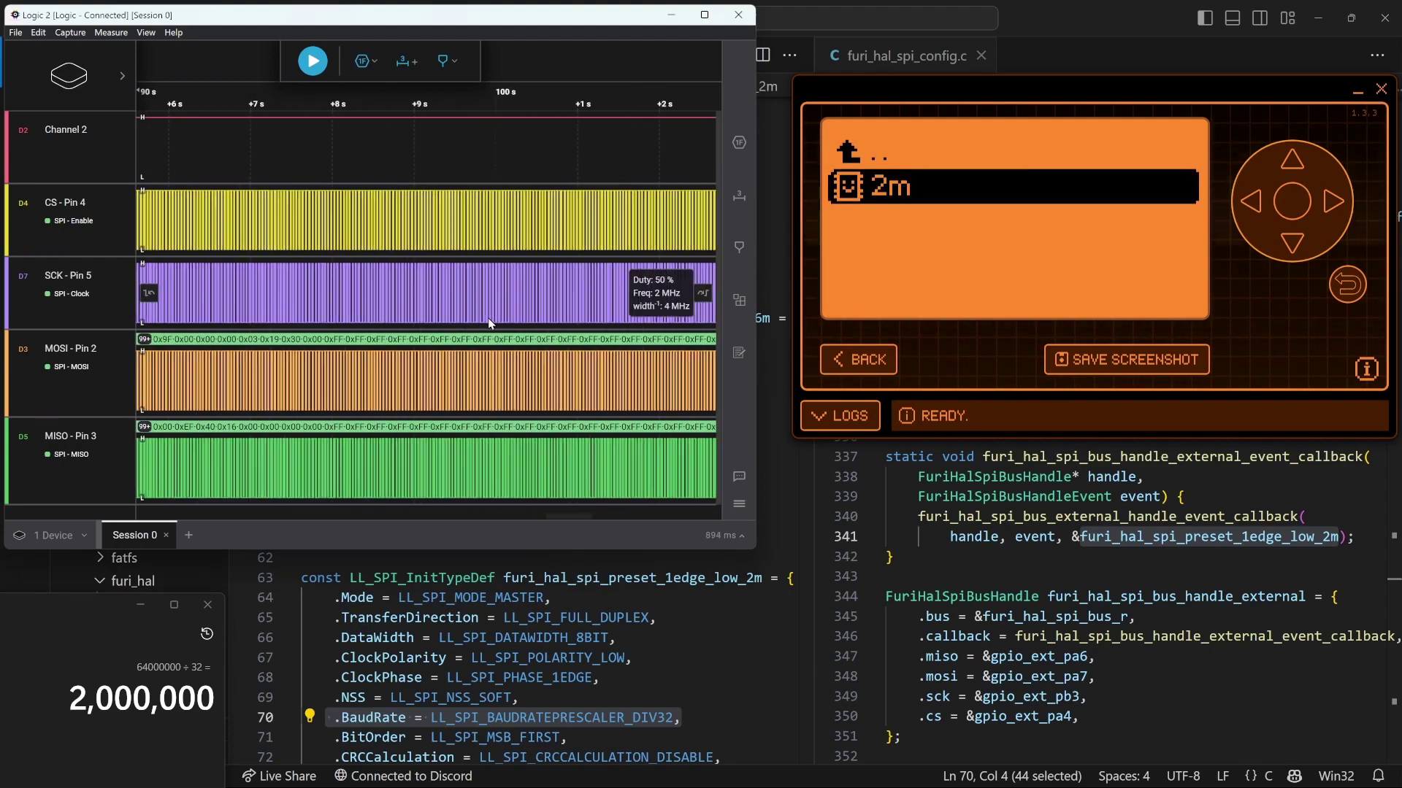
pyautogui.scroll(5, 455, 271)
pyautogui.scroll(5, 422, 284)
pyautogui.scroll(3, 421, 284)
pyautogui.scroll(3, 420, 283)
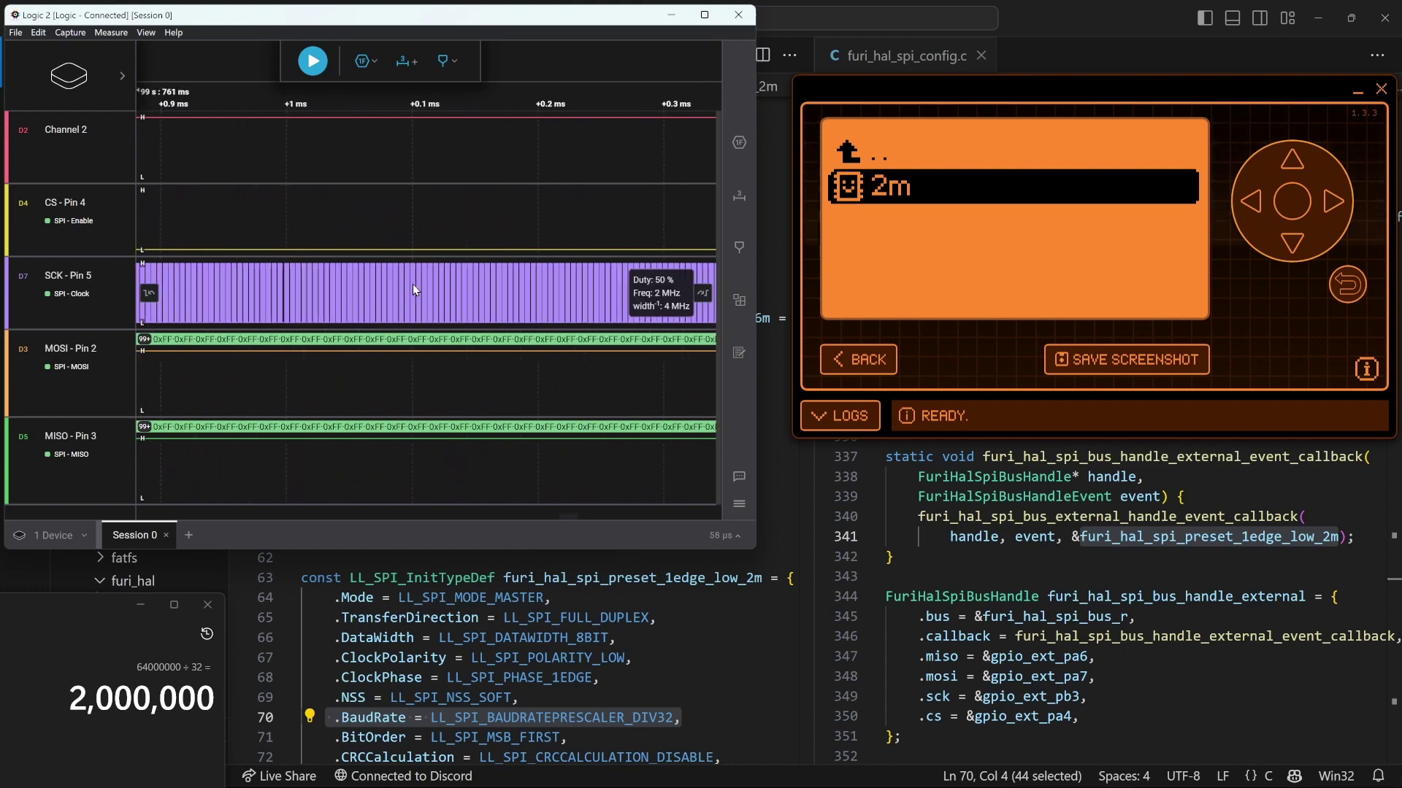
pyautogui.scroll(3, 412, 284)
pyautogui.scroll(3, 413, 284)
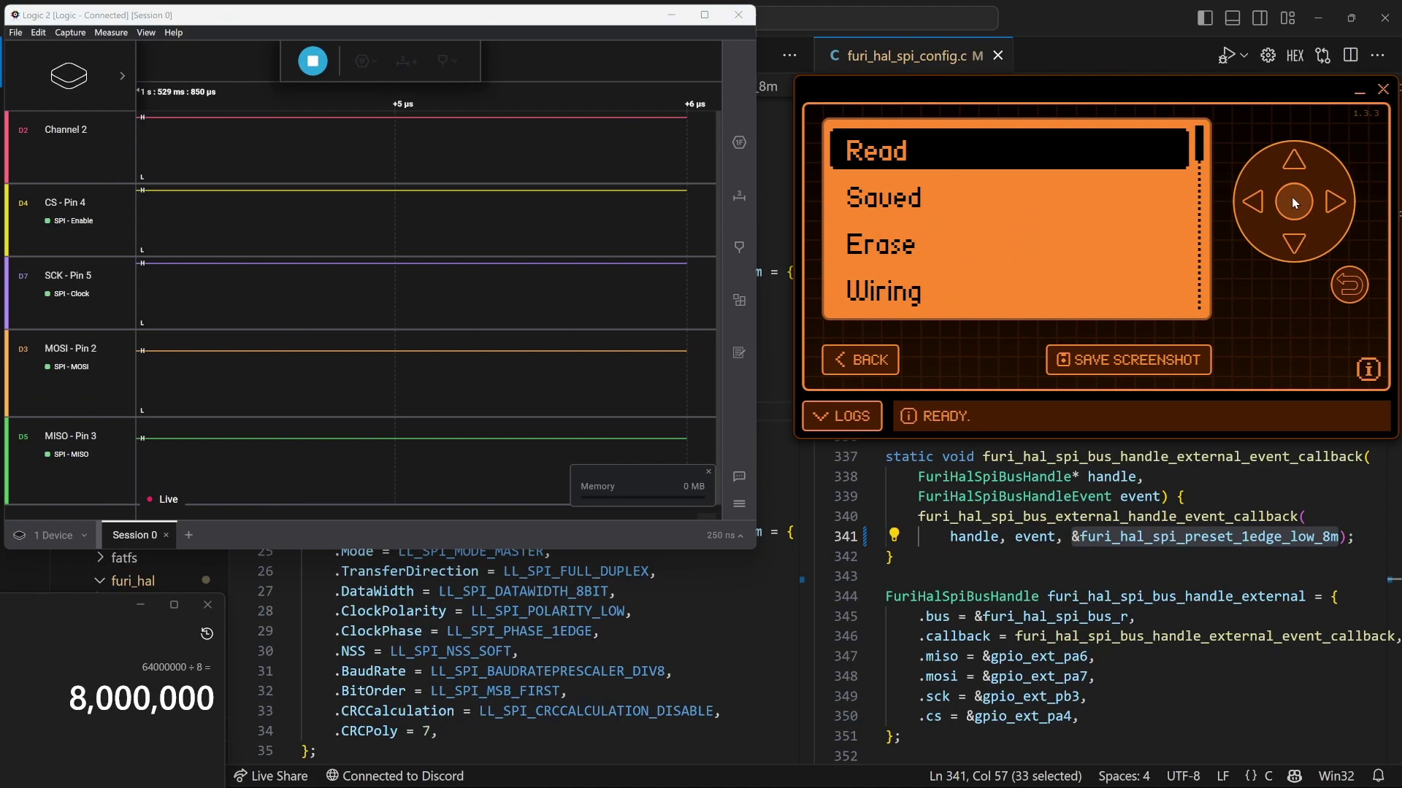
# Start another read, selecting the Winbond W25Q32 chip again
pyautogui.click(1293, 203)
pyautogui.click(1293, 244)
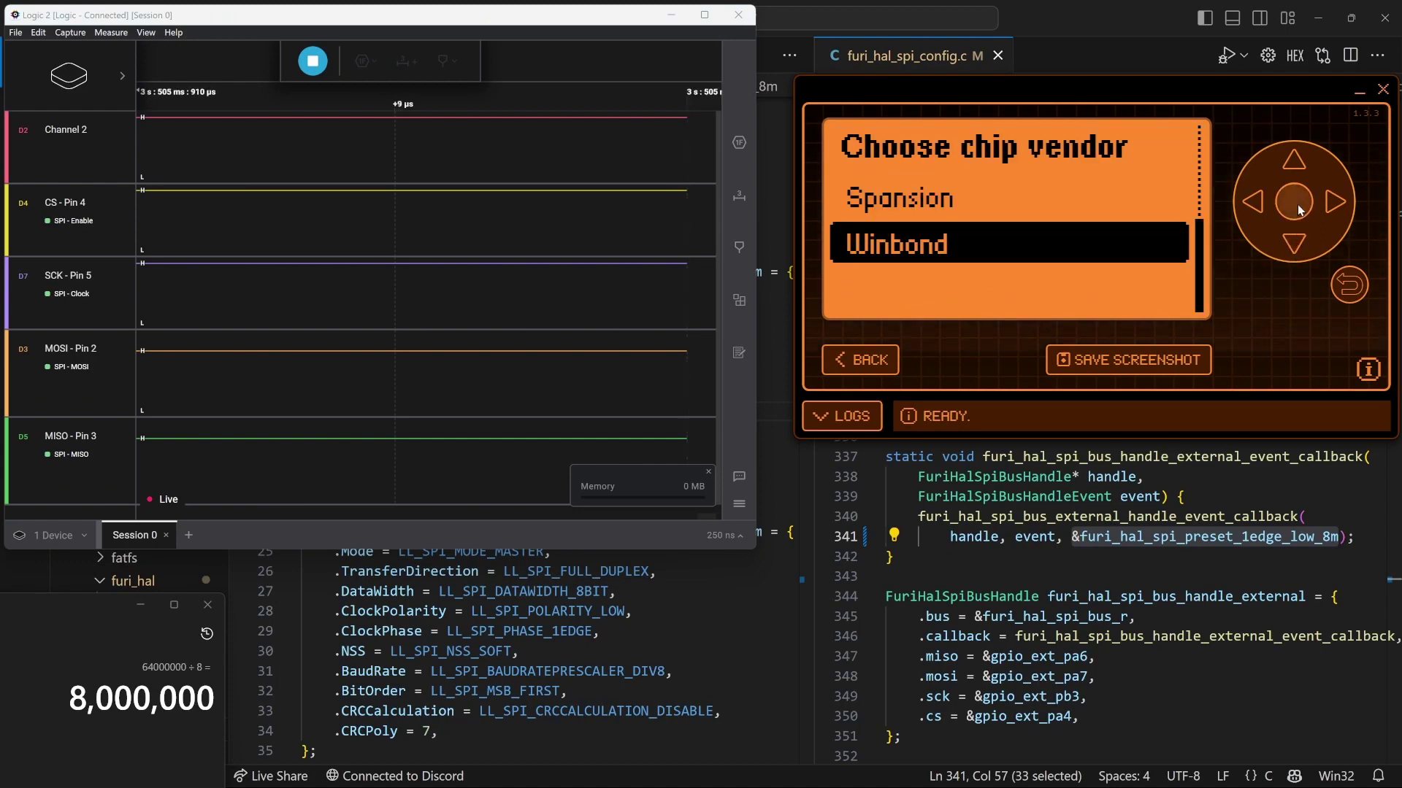
pyautogui.click(1295, 205)
pyautogui.click(1296, 205)
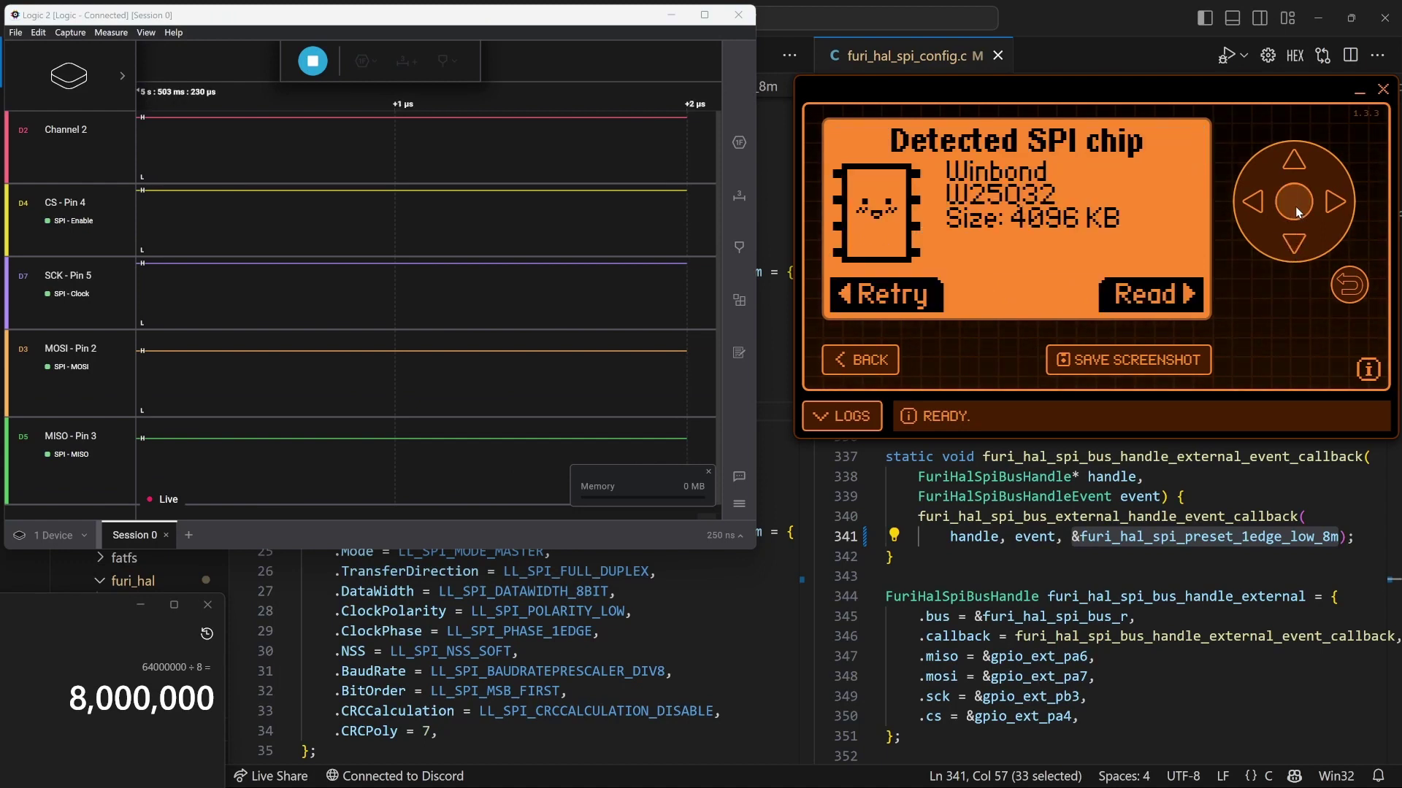
pyautogui.click(1335, 201)
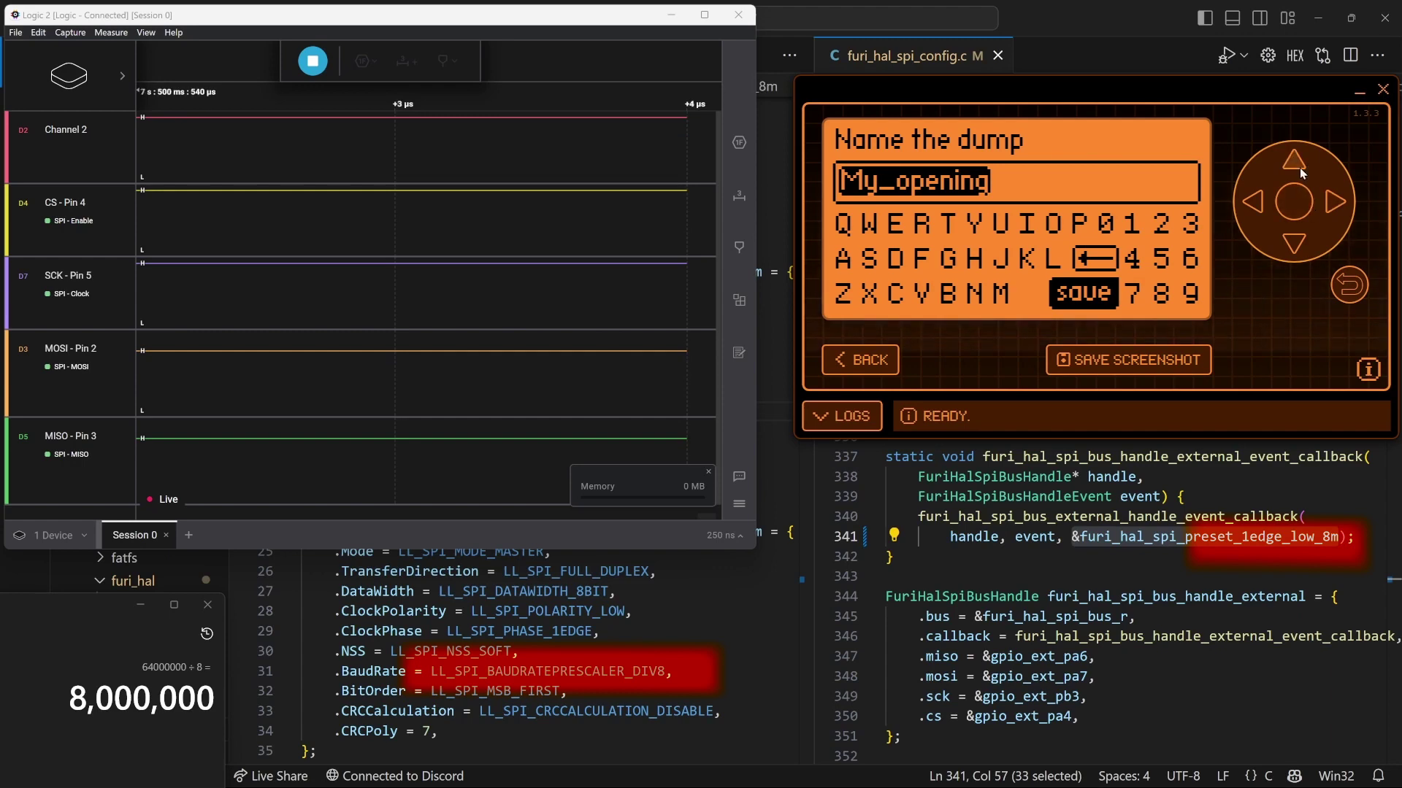
# Erase the suggested name, enter 8m, and save to start reading
pyautogui.click(1296, 165)
pyautogui.click(1294, 201)
pyautogui.click(1329, 205)
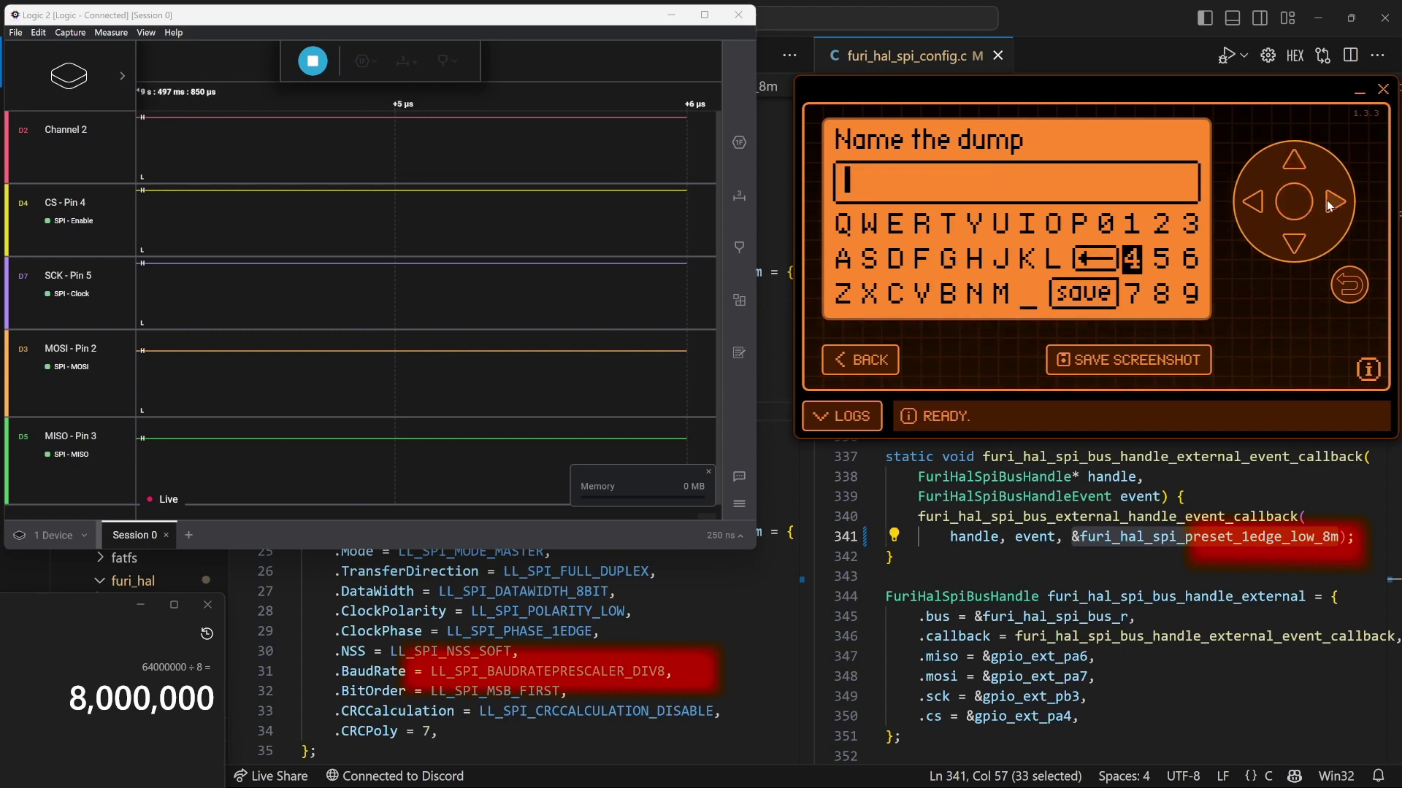
pyautogui.click(1292, 243)
pyautogui.click(1294, 202)
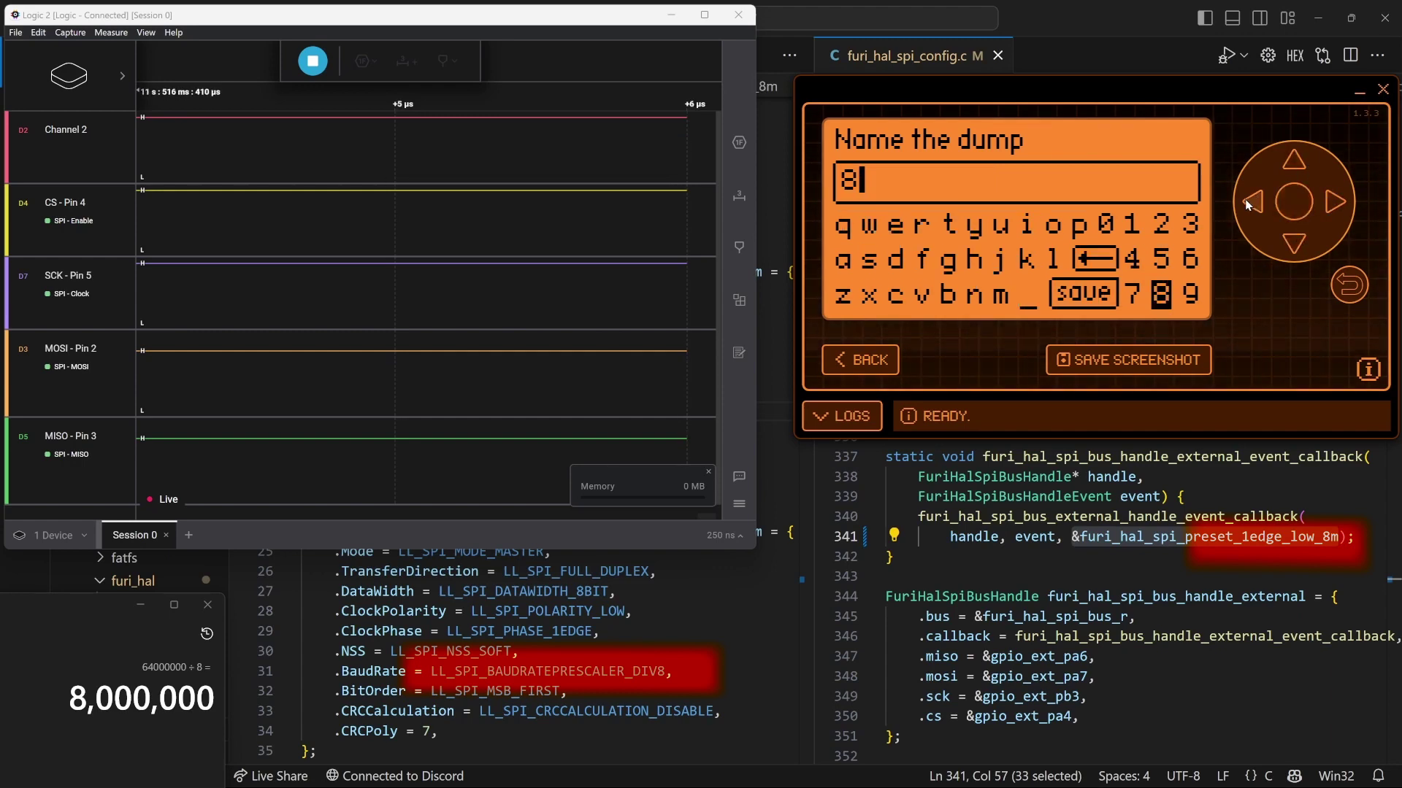
pyautogui.click(1249, 202)
pyautogui.click(1248, 202)
pyautogui.click(1298, 206)
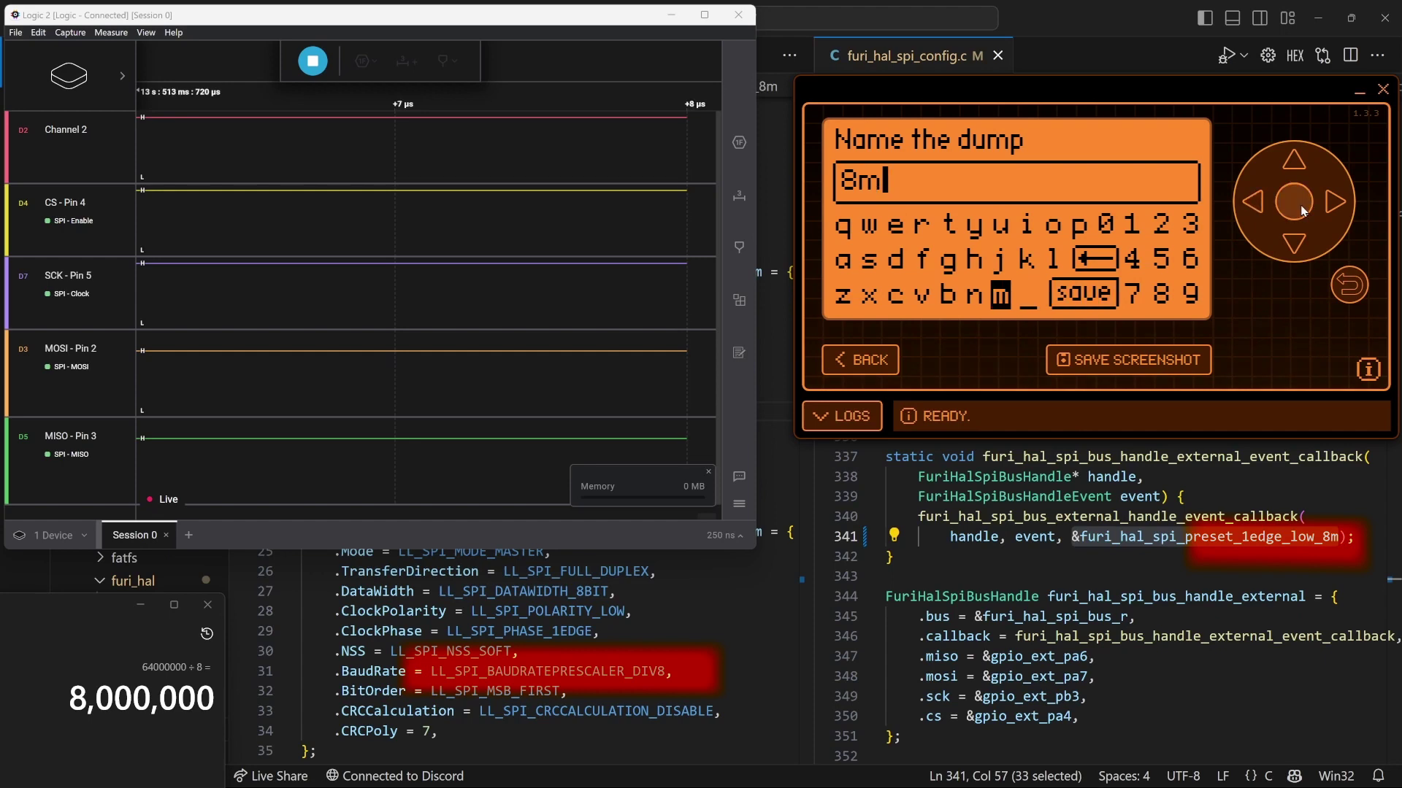
pyautogui.click(1335, 202)
pyautogui.click(1294, 203)
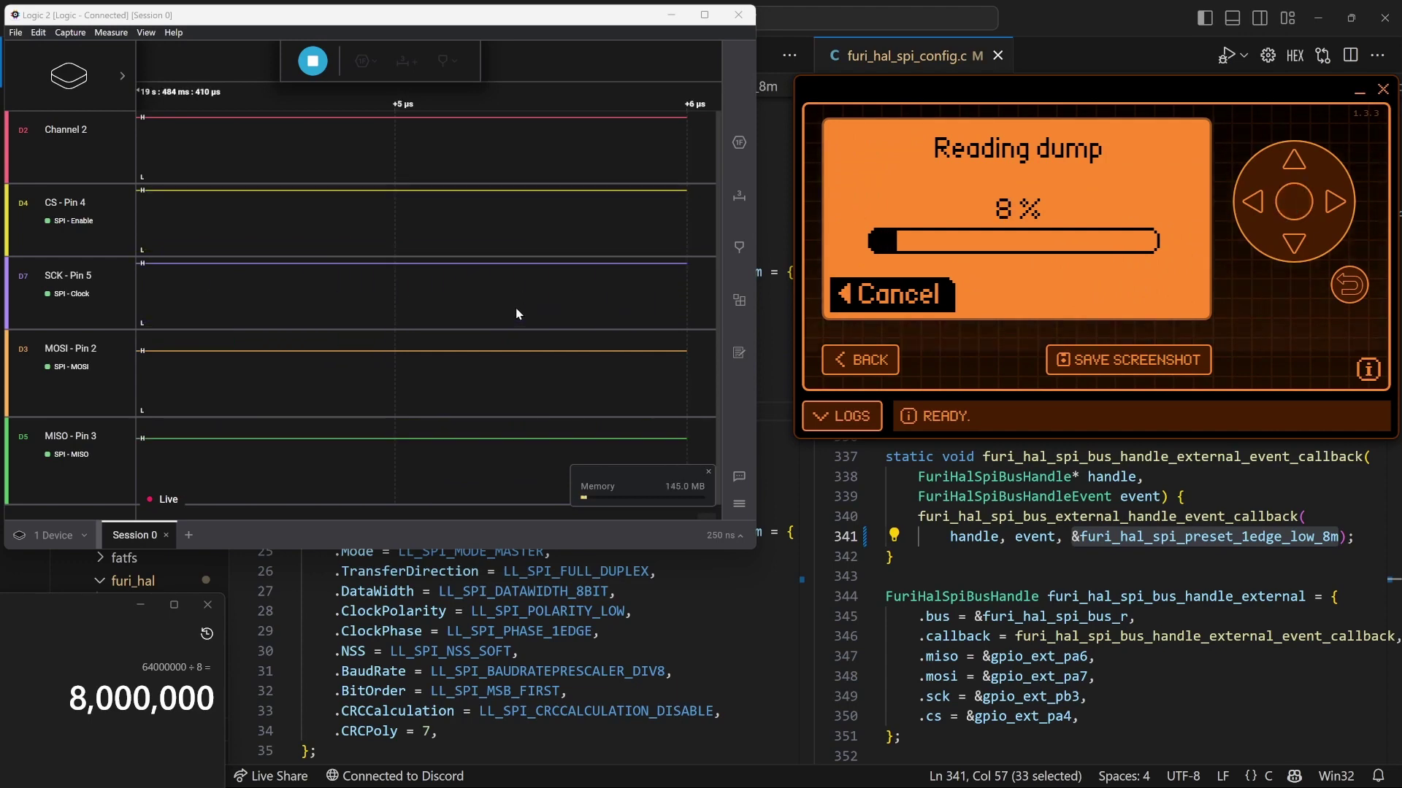
pyautogui.scroll(-5, 517, 315)
pyautogui.scroll(-5, 516, 314)
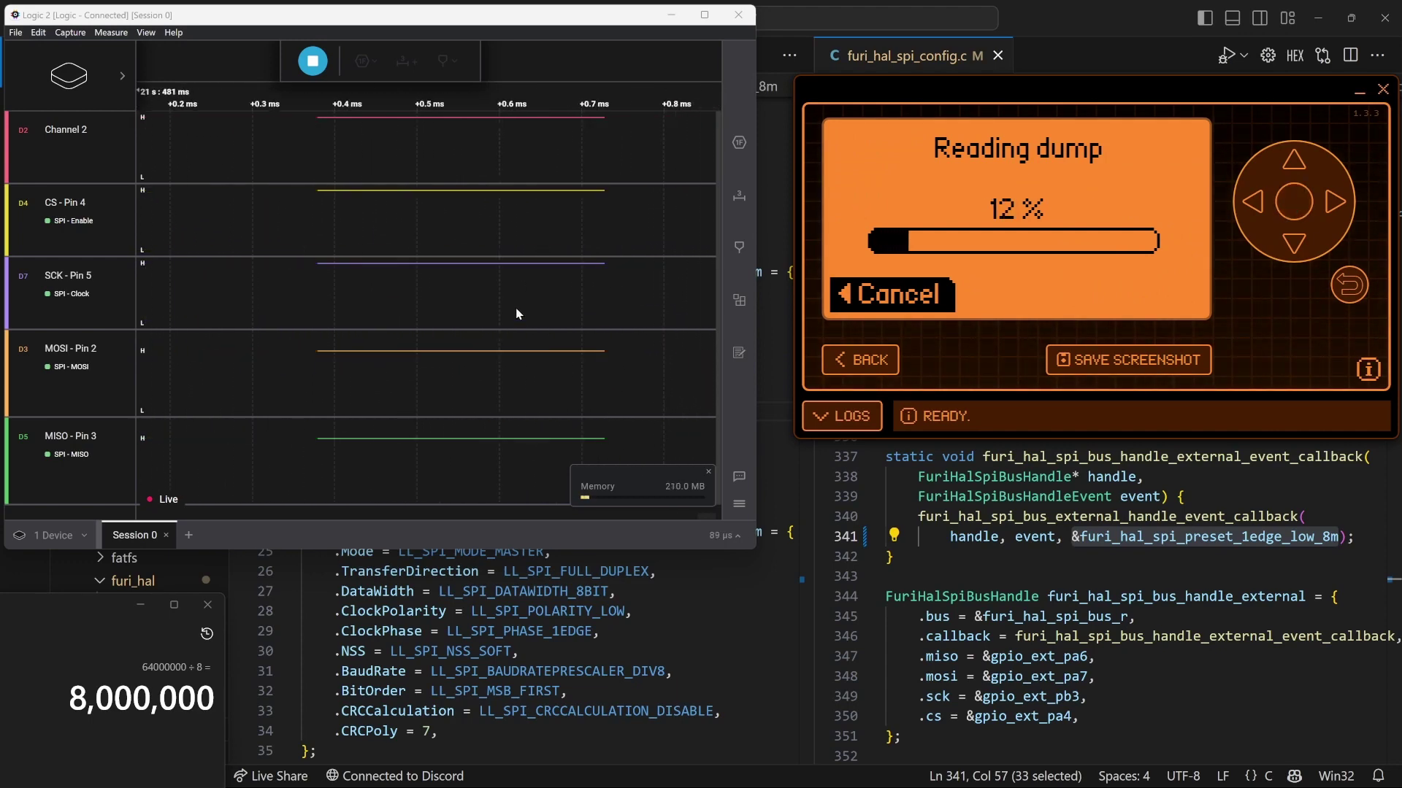
pyautogui.scroll(-2, 517, 314)
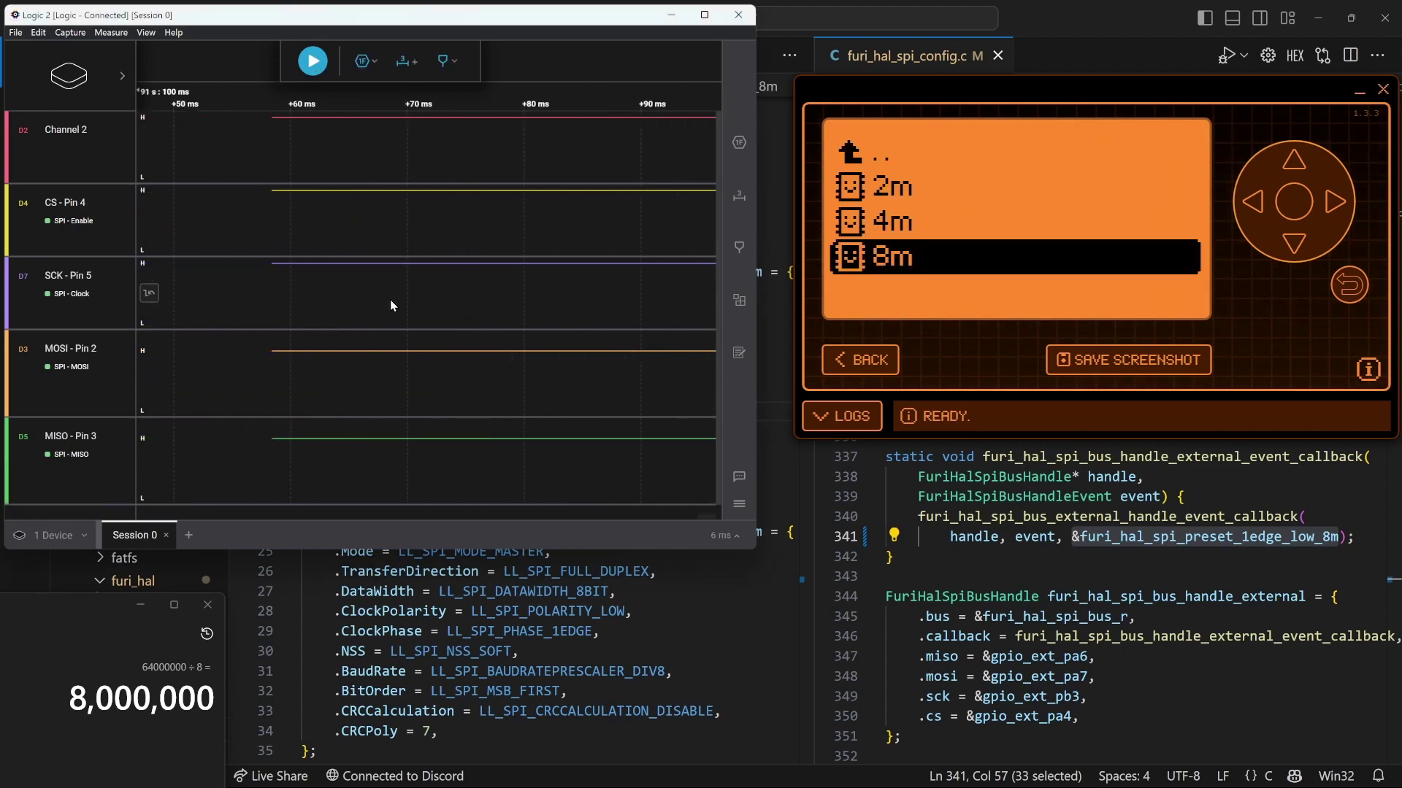
pyautogui.scroll(-5, 391, 300)
pyautogui.scroll(2, 395, 299)
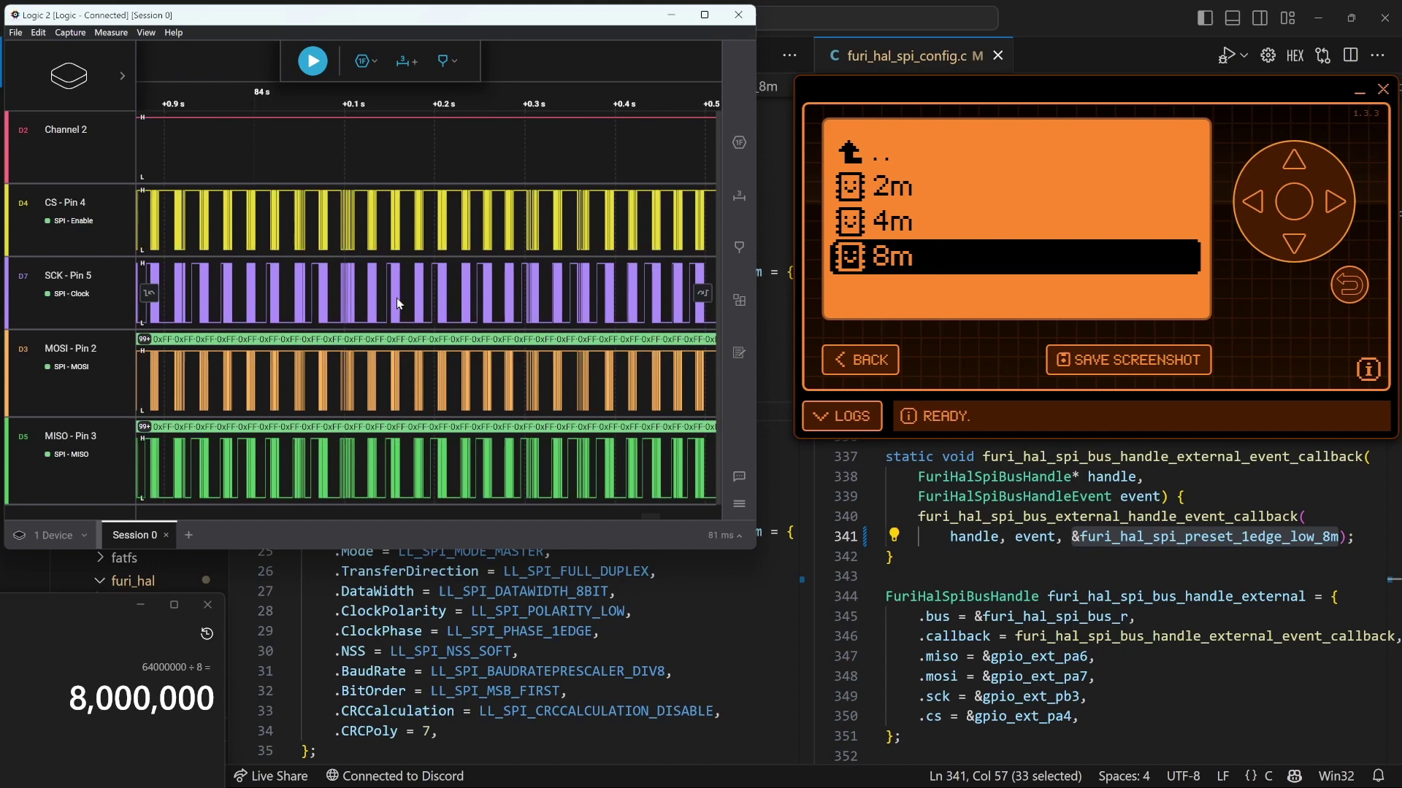
pyautogui.scroll(2, 396, 298)
pyautogui.scroll(3, 397, 298)
pyautogui.scroll(3, 395, 296)
pyautogui.scroll(2, 387, 297)
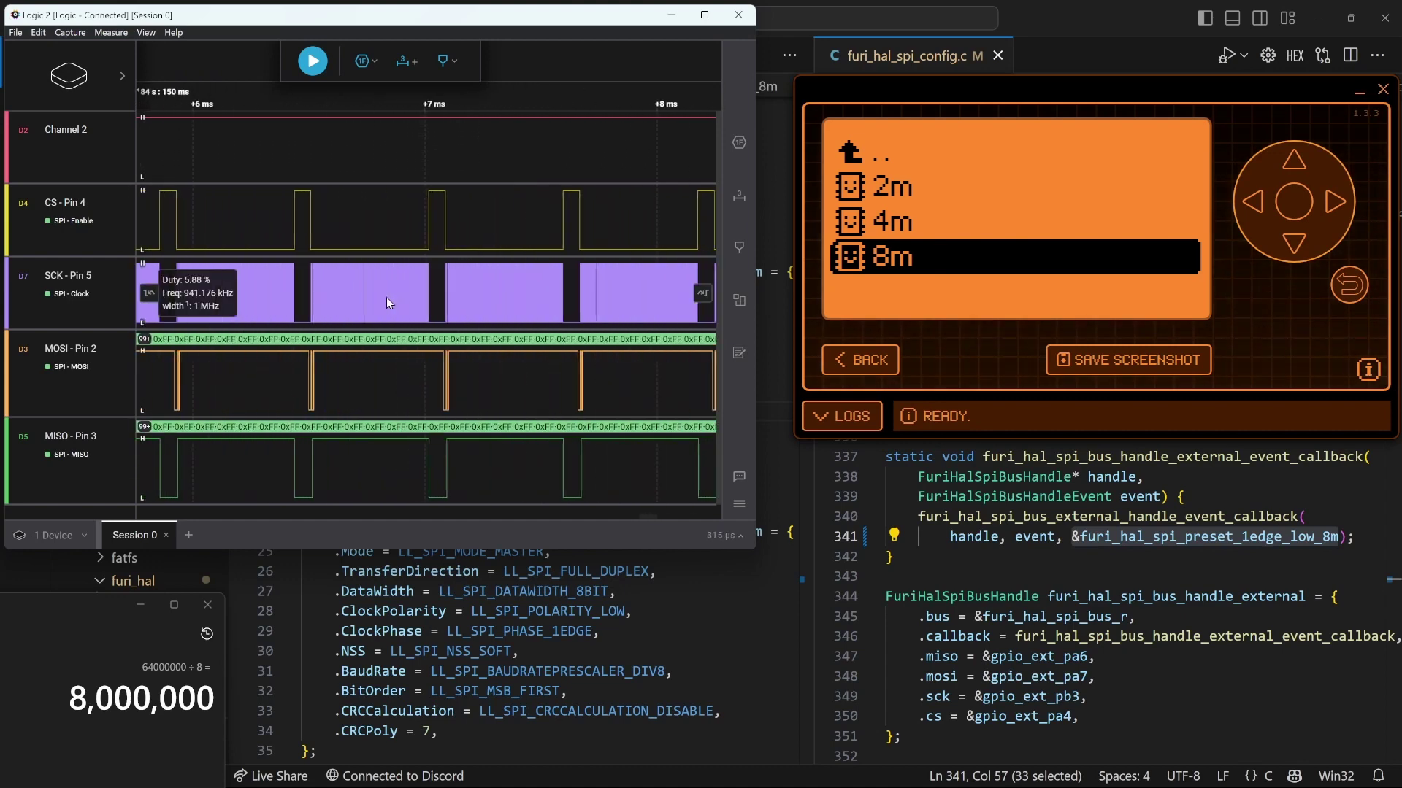
pyautogui.scroll(3, 386, 297)
pyautogui.scroll(3, 386, 297)
pyautogui.scroll(2, 386, 296)
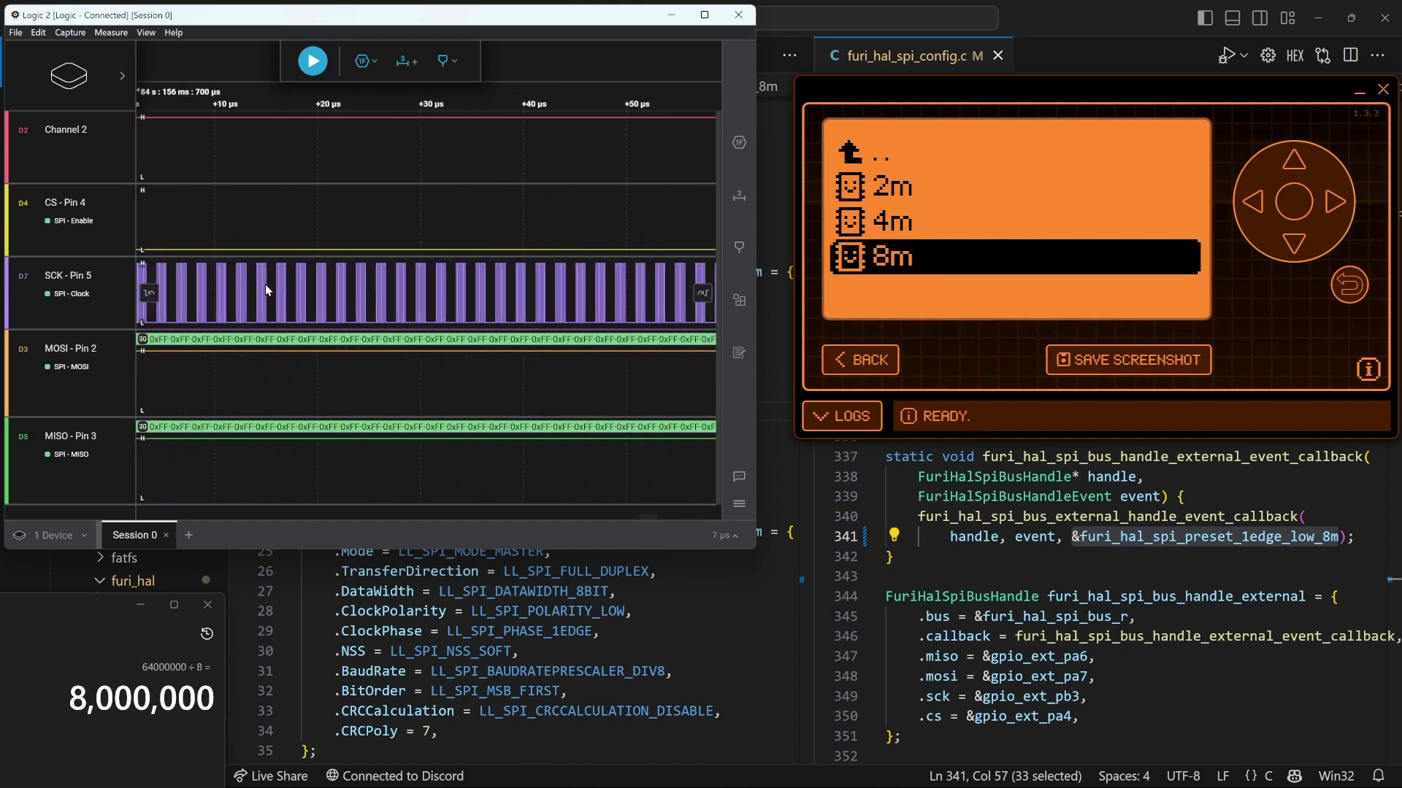
pyautogui.scroll(4, 306, 290)
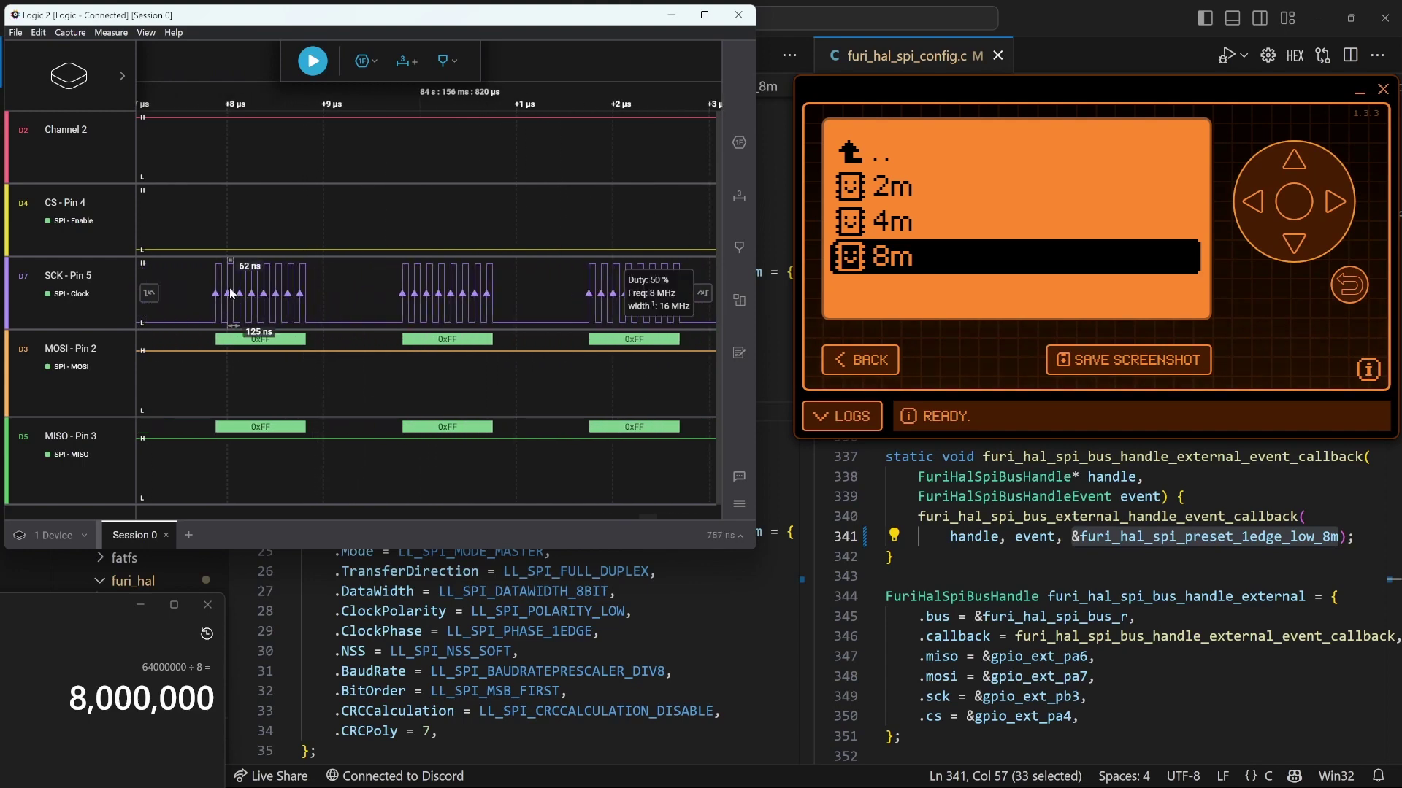
pyautogui.scroll(1, 380, 297)
pyautogui.scroll(1, 393, 296)
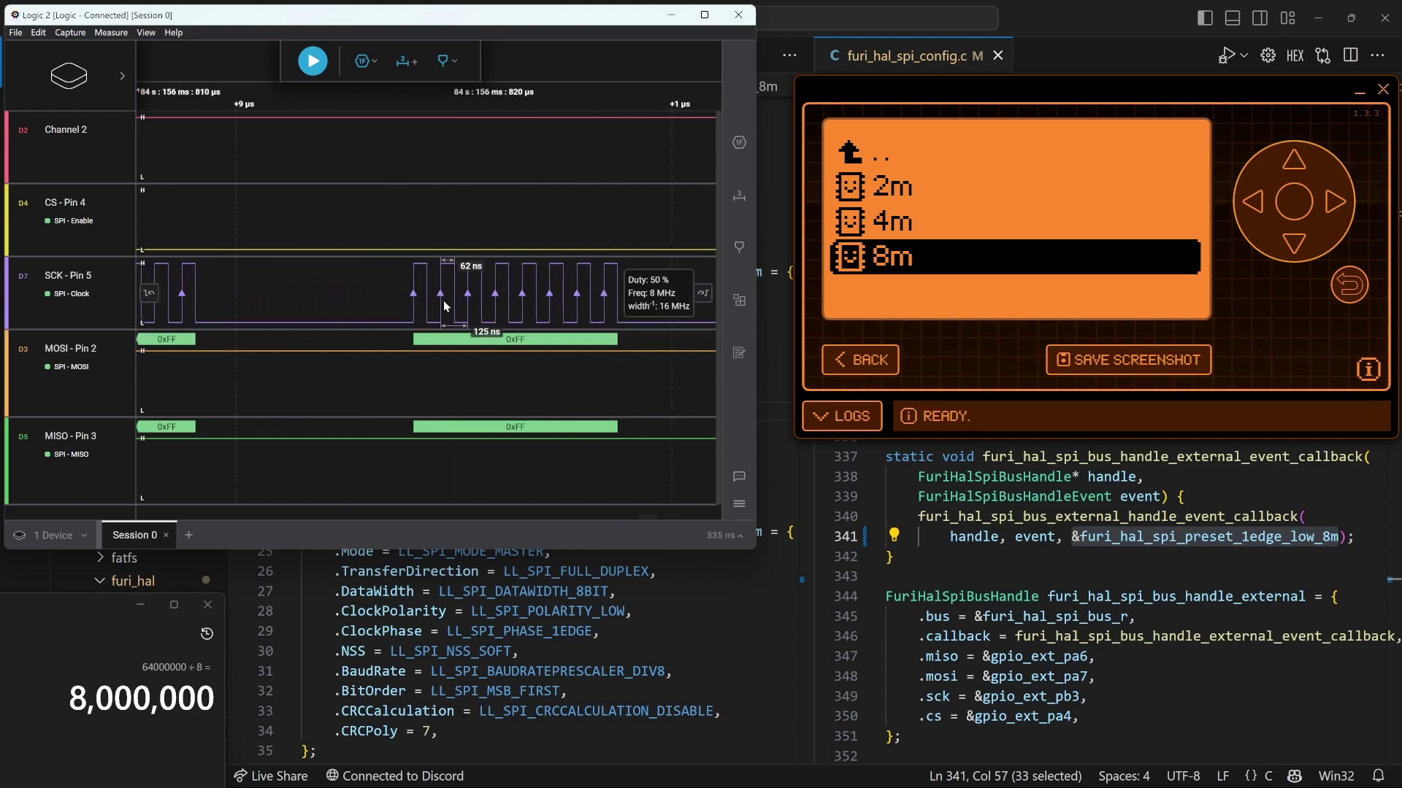
pyautogui.scroll(1, 450, 306)
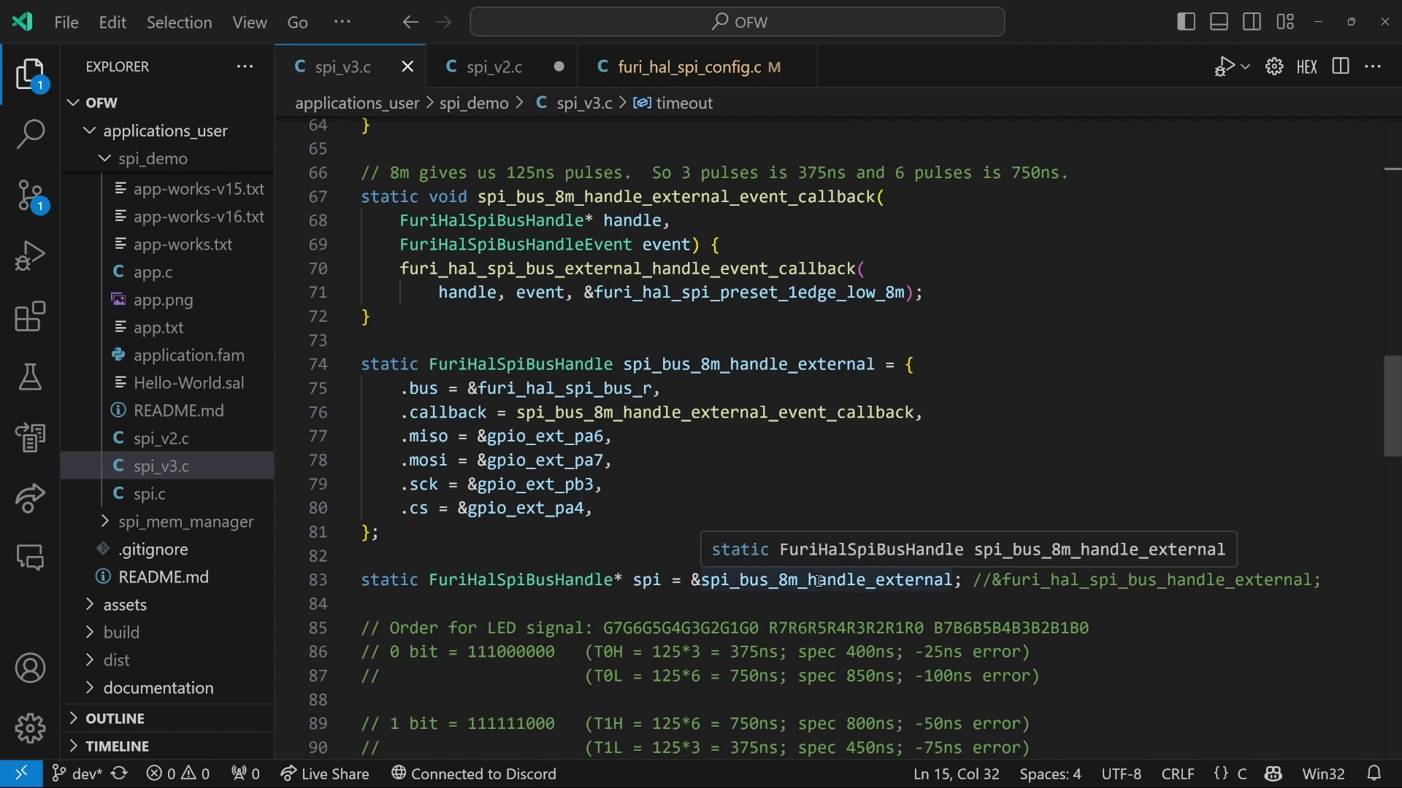
pyautogui.moveTo(714, 412)
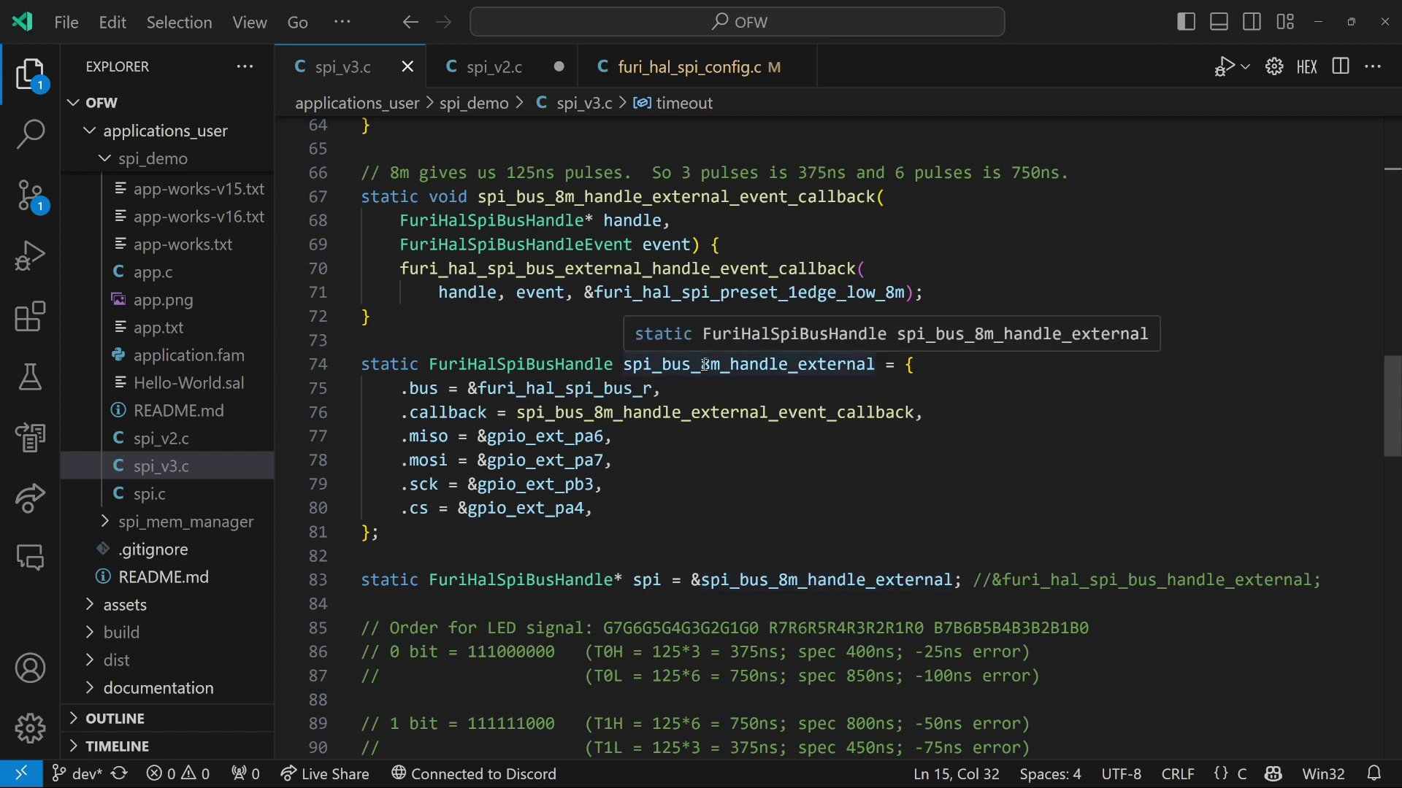
# Highlight the callback, 8 MHz preset, external event handler and bus handle in spi_v3.c
pyautogui.doubleClick(778, 411)
pyautogui.moveTo(676, 197)
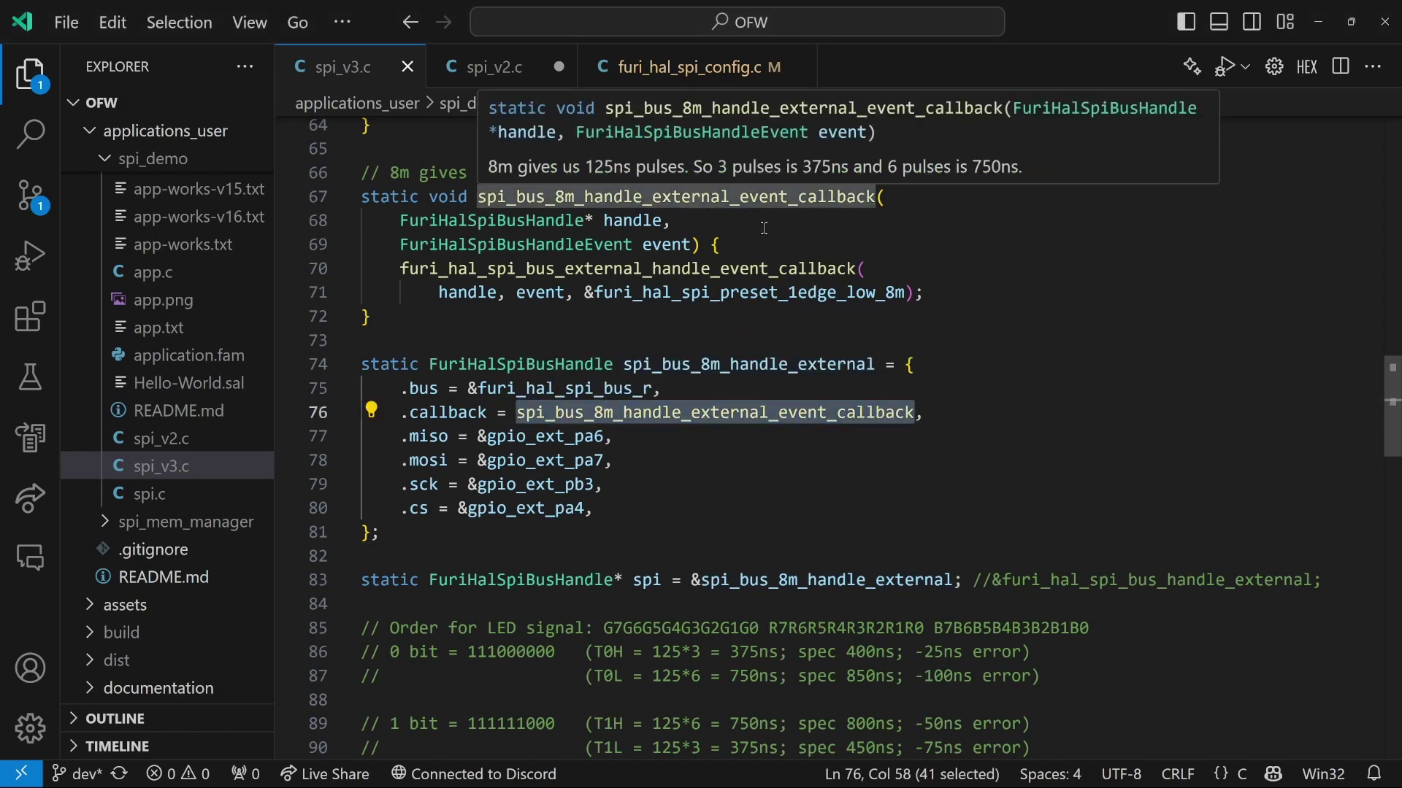
pyautogui.doubleClick(873, 293)
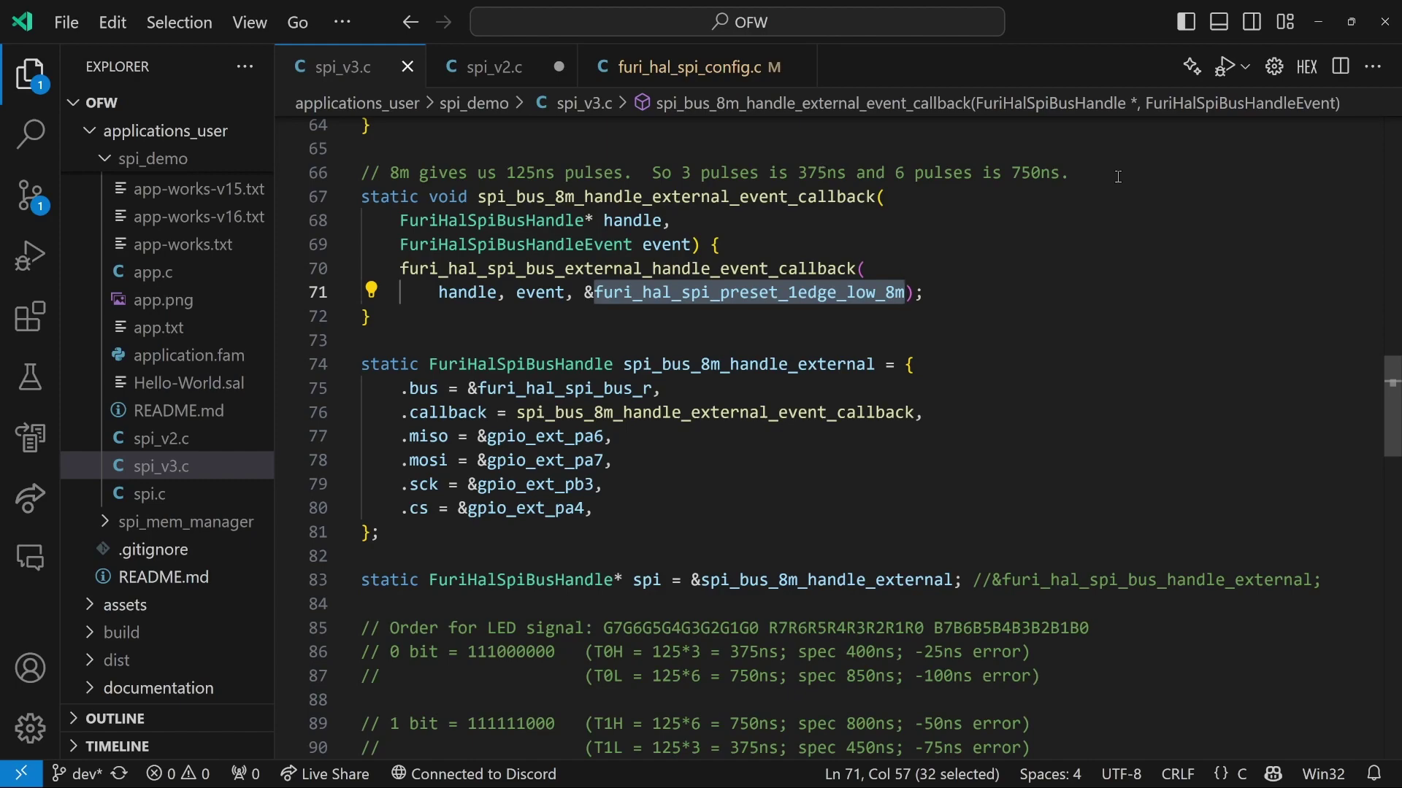
pyautogui.doubleClick(810, 269)
pyautogui.scroll(10, 811, 267)
pyautogui.scroll(7, 810, 266)
pyautogui.scroll(2, 811, 266)
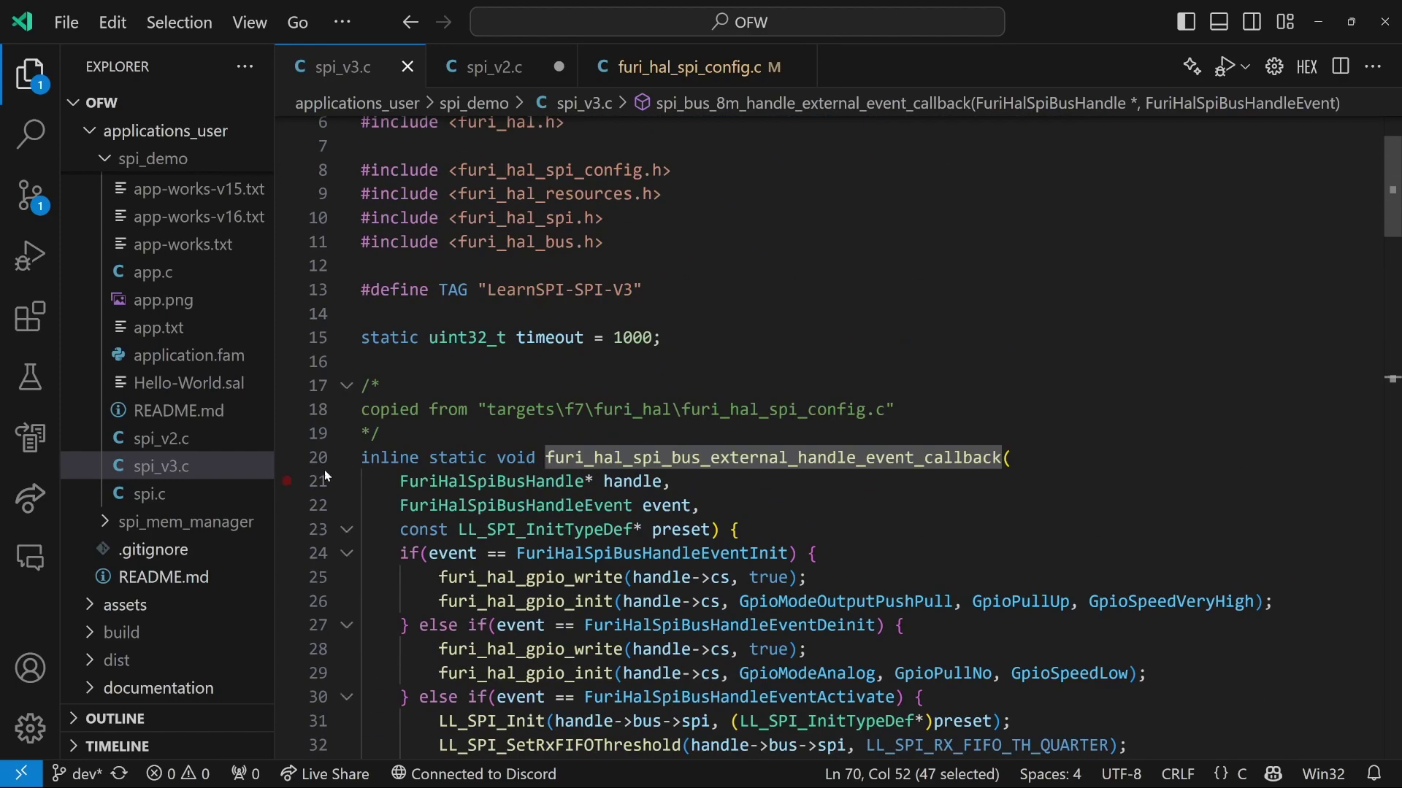
pyautogui.scroll(-4, 488, 562)
pyautogui.scroll(-5, 488, 562)
pyautogui.scroll(-5, 488, 562)
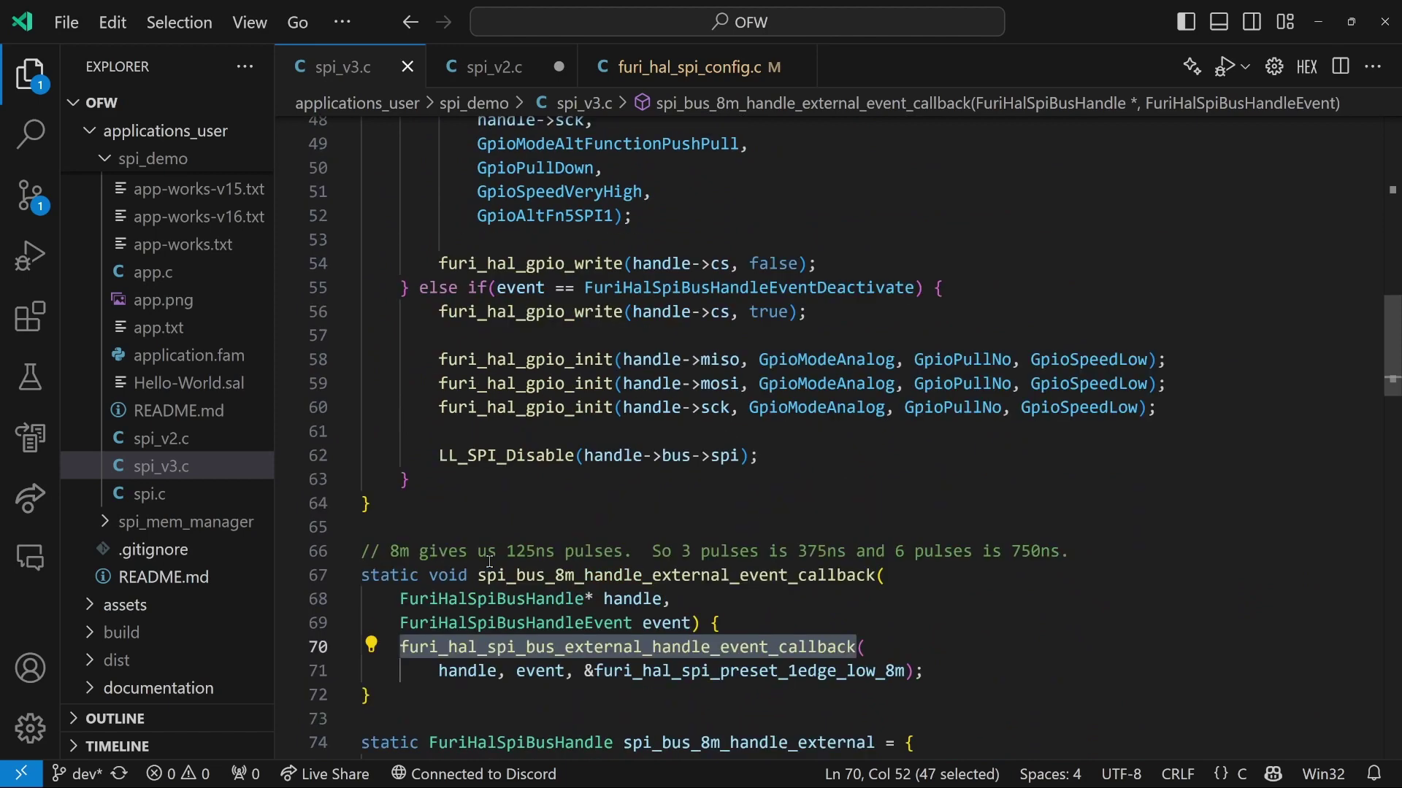
pyautogui.scroll(-3, 492, 534)
pyautogui.scroll(-5, 492, 535)
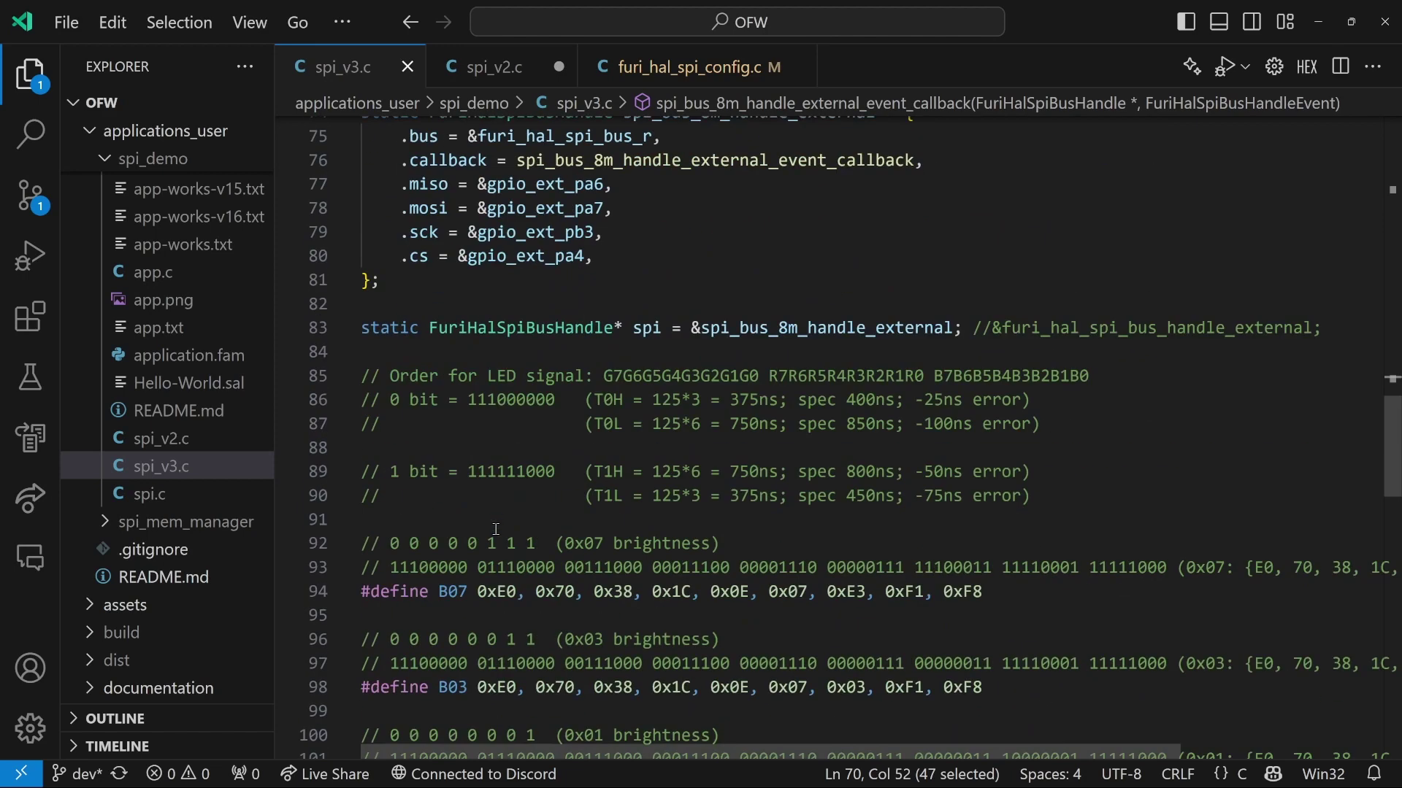
pyautogui.doubleClick(645, 331)
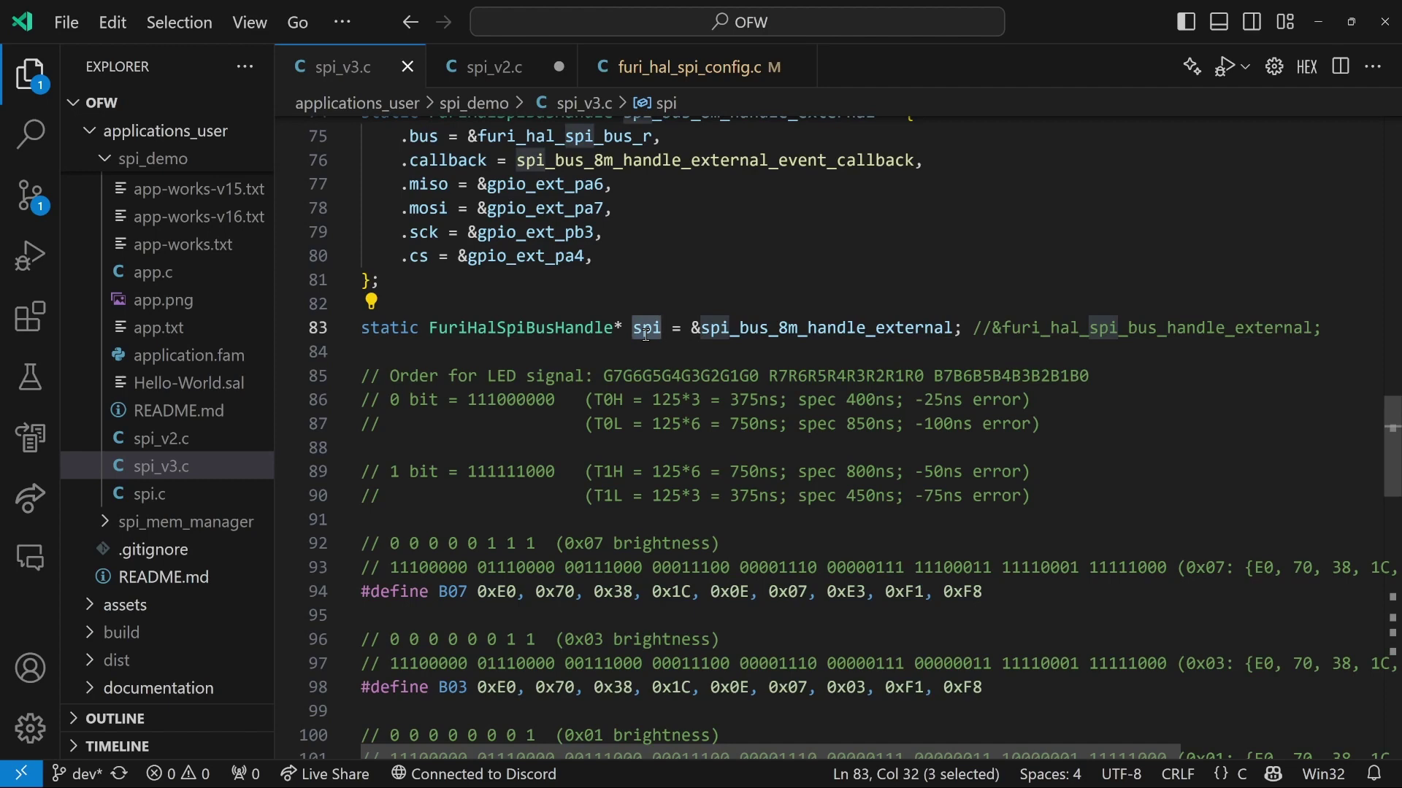
pyautogui.scroll(-3, 830, 364)
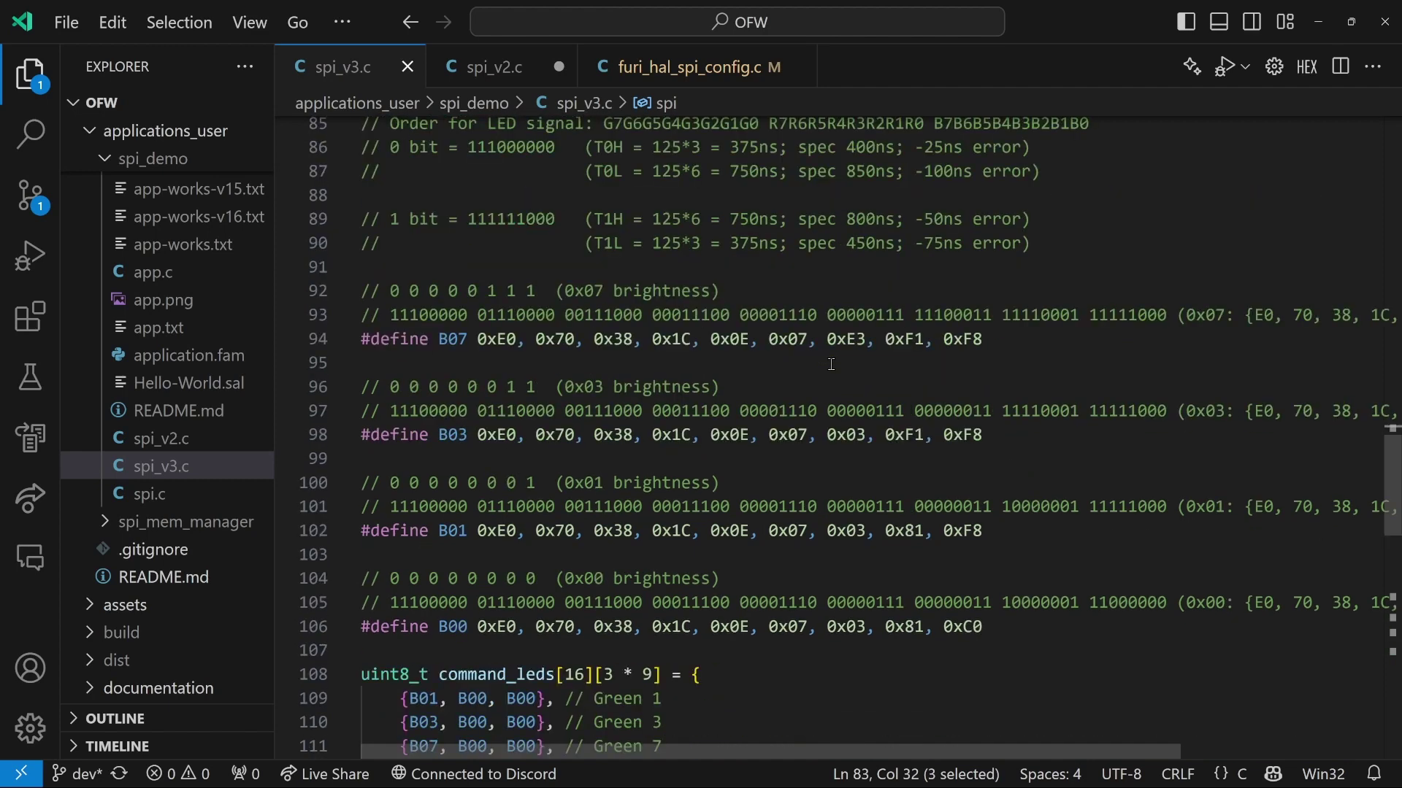
pyautogui.scroll(2, 831, 365)
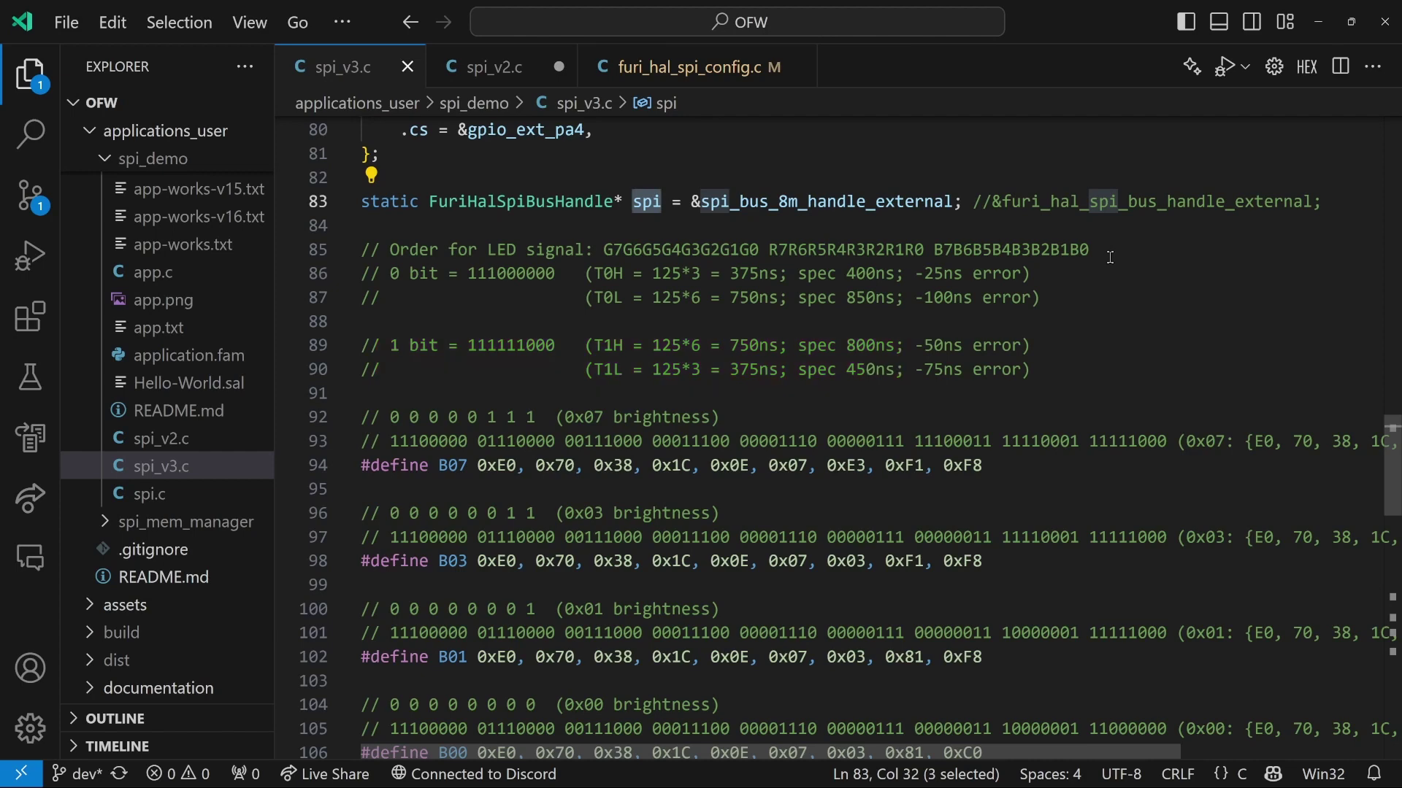
pyautogui.scroll(-3, 1109, 257)
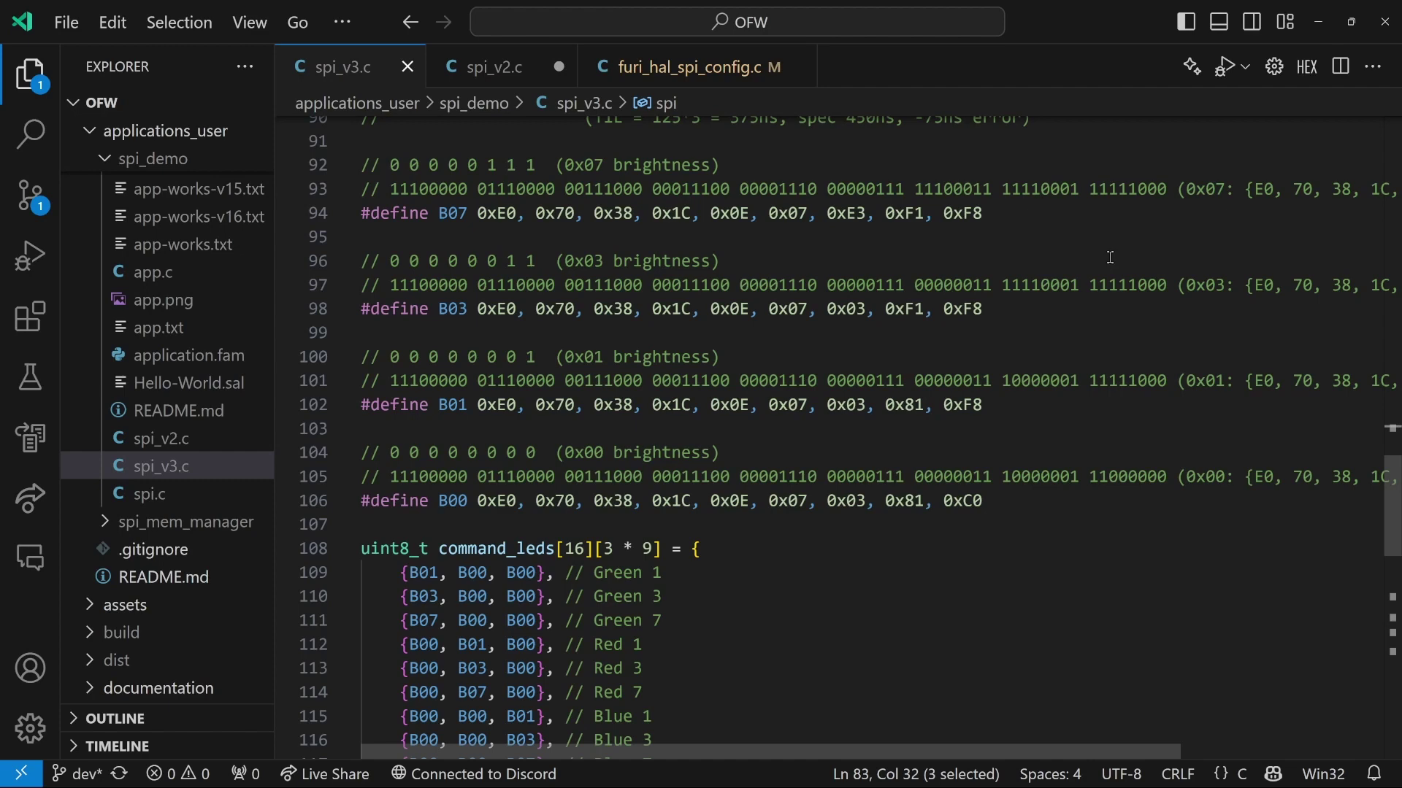
pyautogui.scroll(-3, 1110, 258)
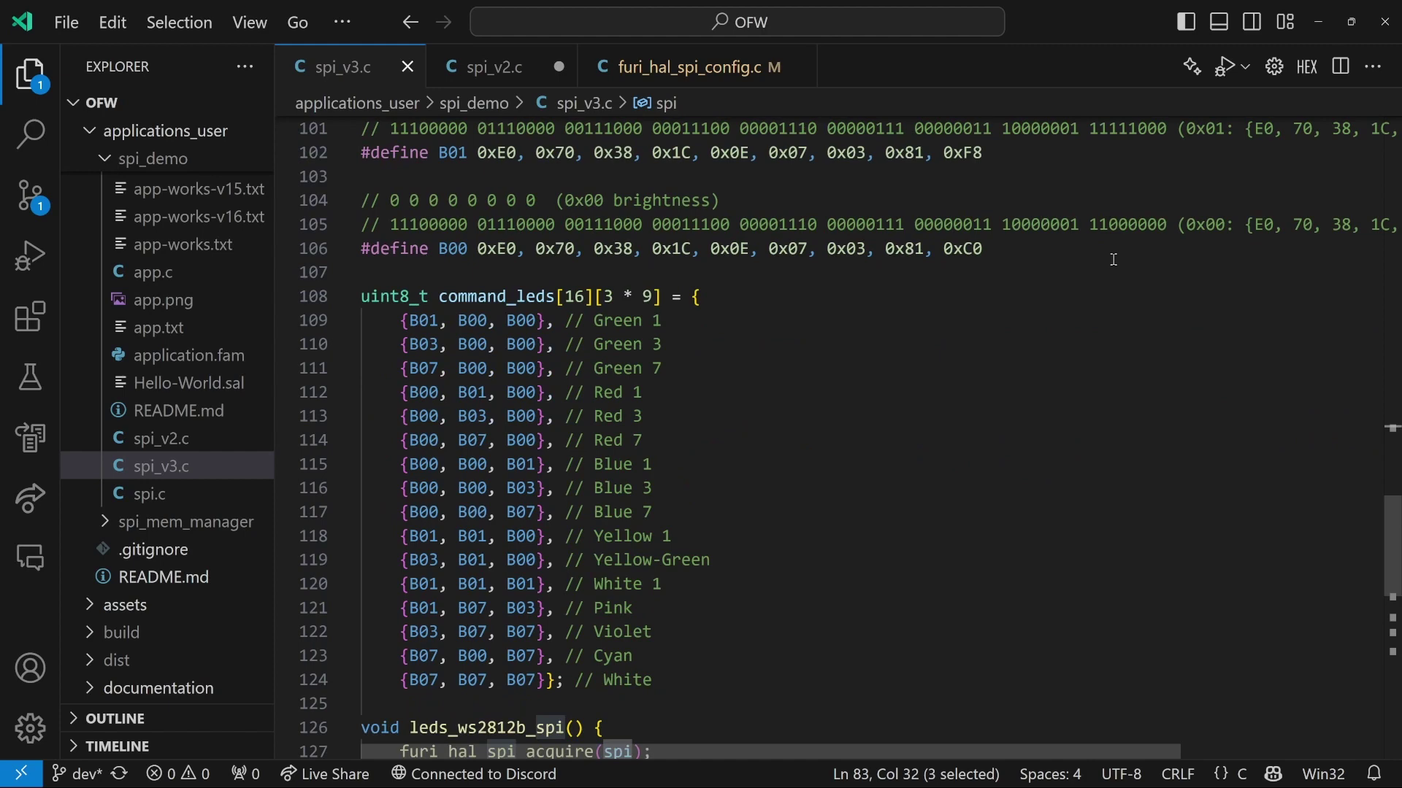
pyautogui.scroll(-5, 1112, 260)
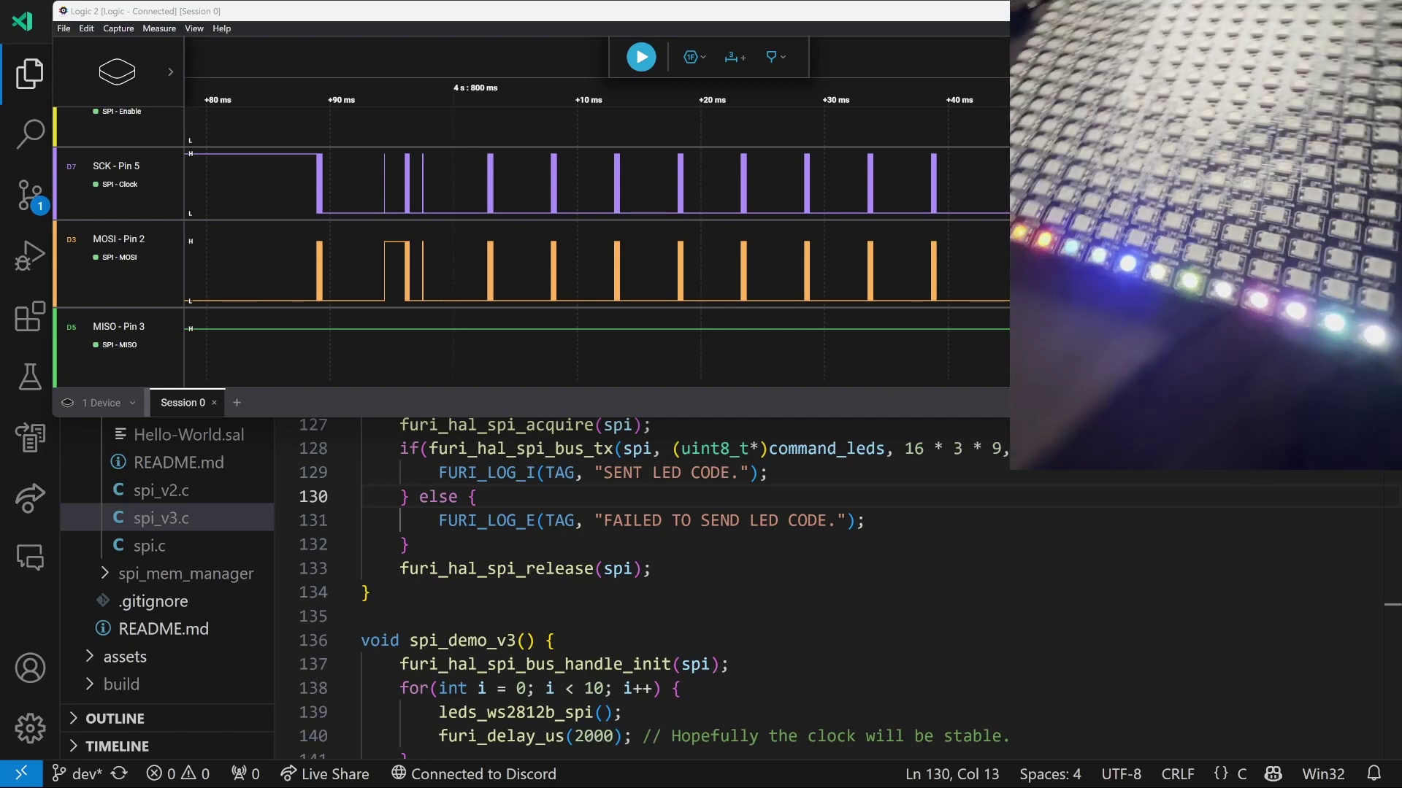
pyautogui.scroll(3, 409, 230)
pyautogui.scroll(3, 410, 231)
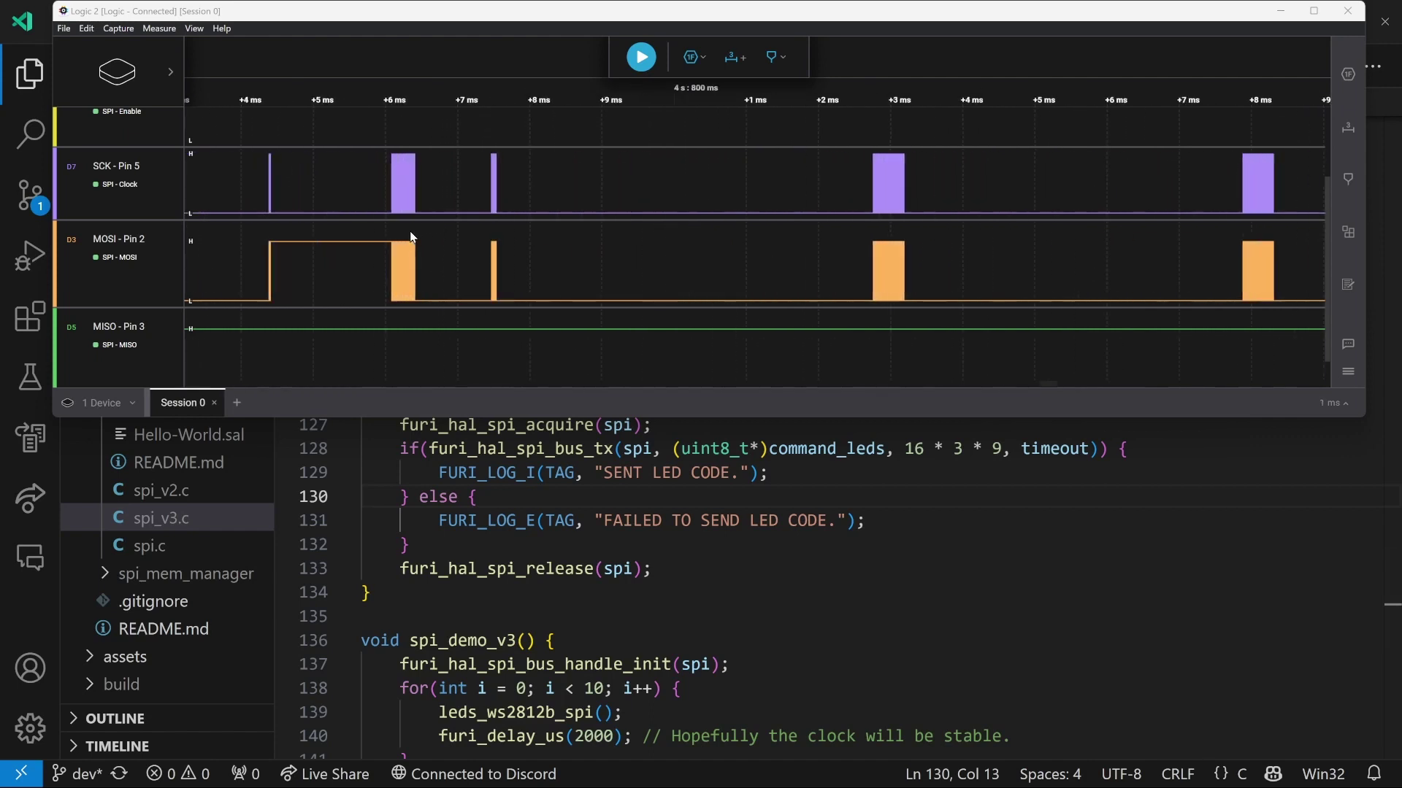
pyautogui.scroll(2, 409, 231)
pyautogui.scroll(2, 256, 212)
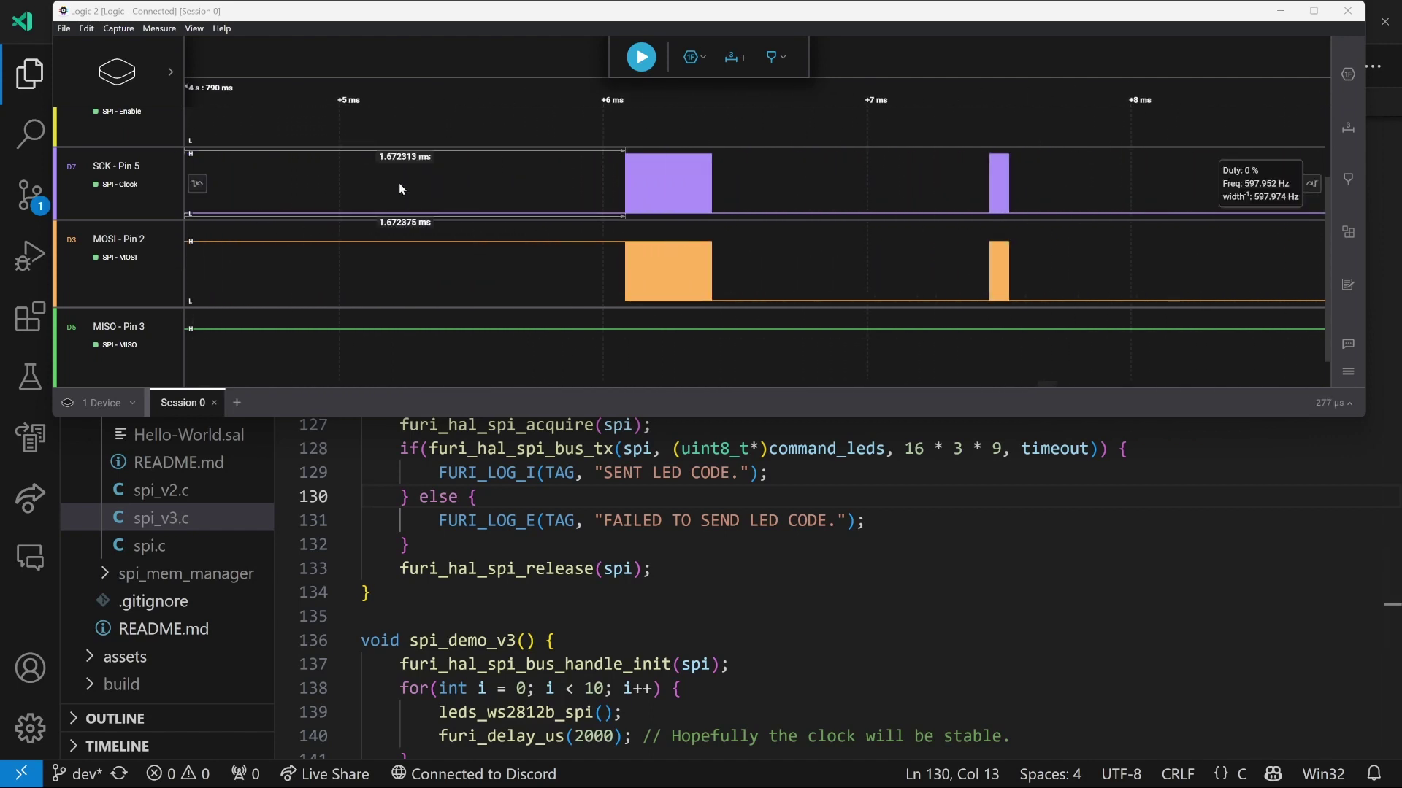
pyautogui.scroll(1, 398, 185)
pyautogui.scroll(-1, 398, 184)
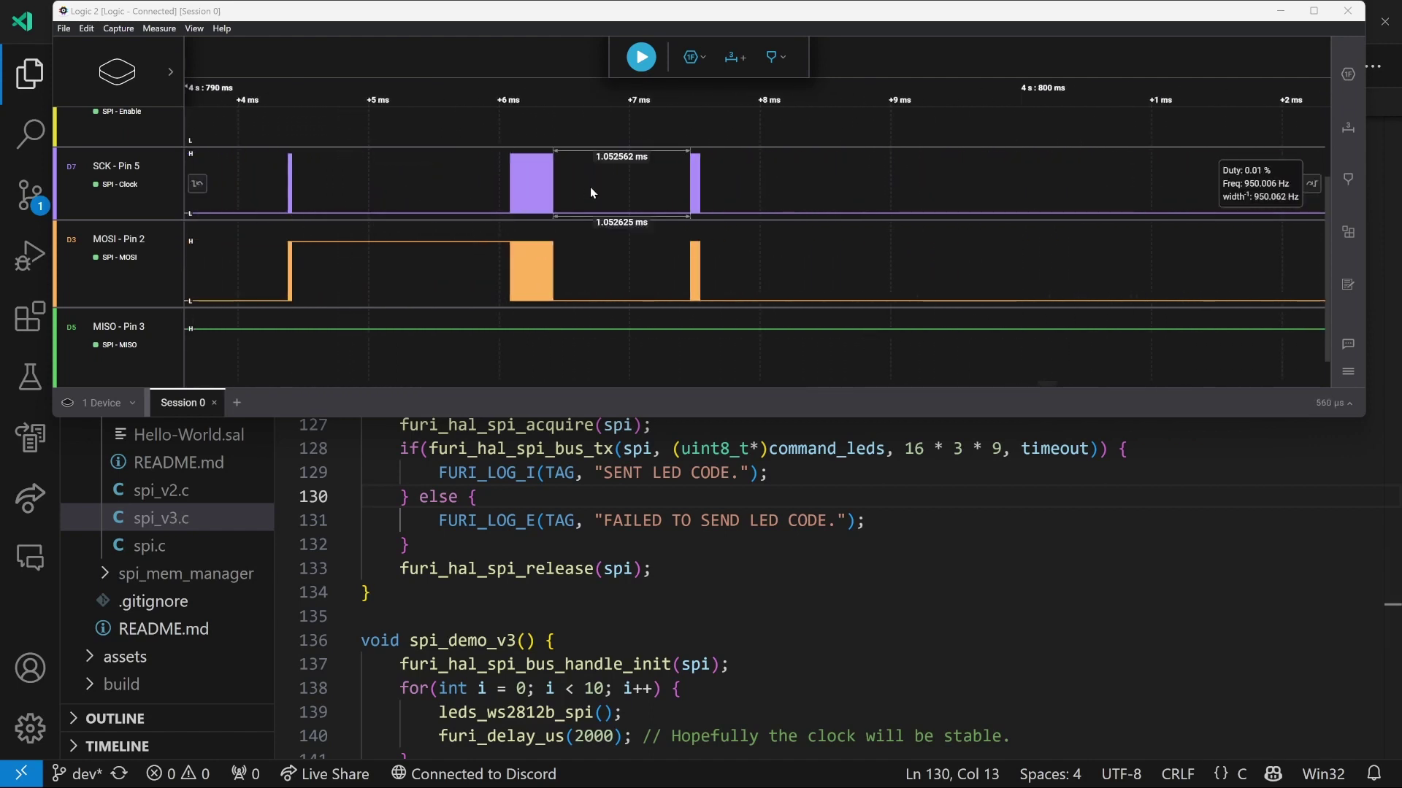
pyautogui.scroll(-3, 579, 210)
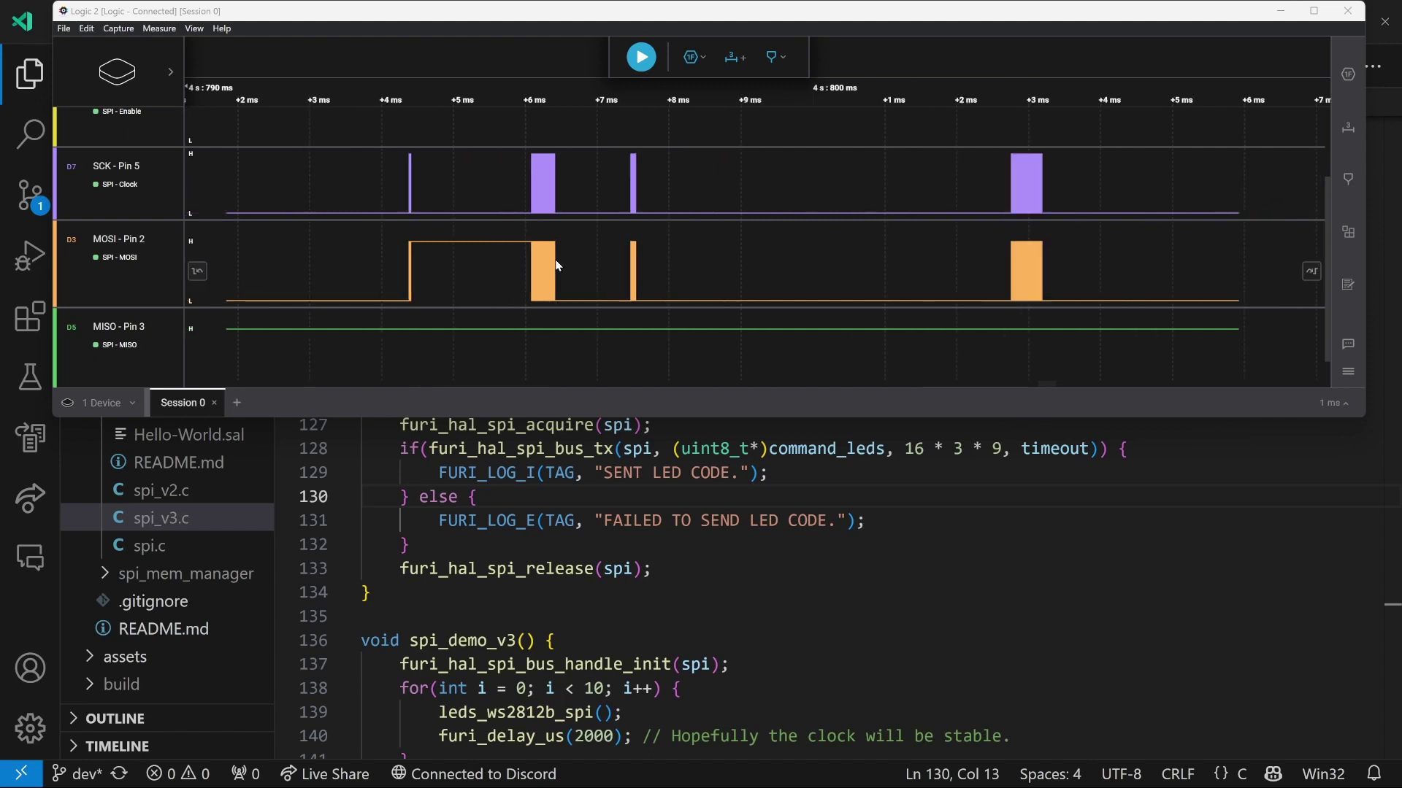
pyautogui.scroll(-3, 563, 260)
pyautogui.scroll(-3, 556, 265)
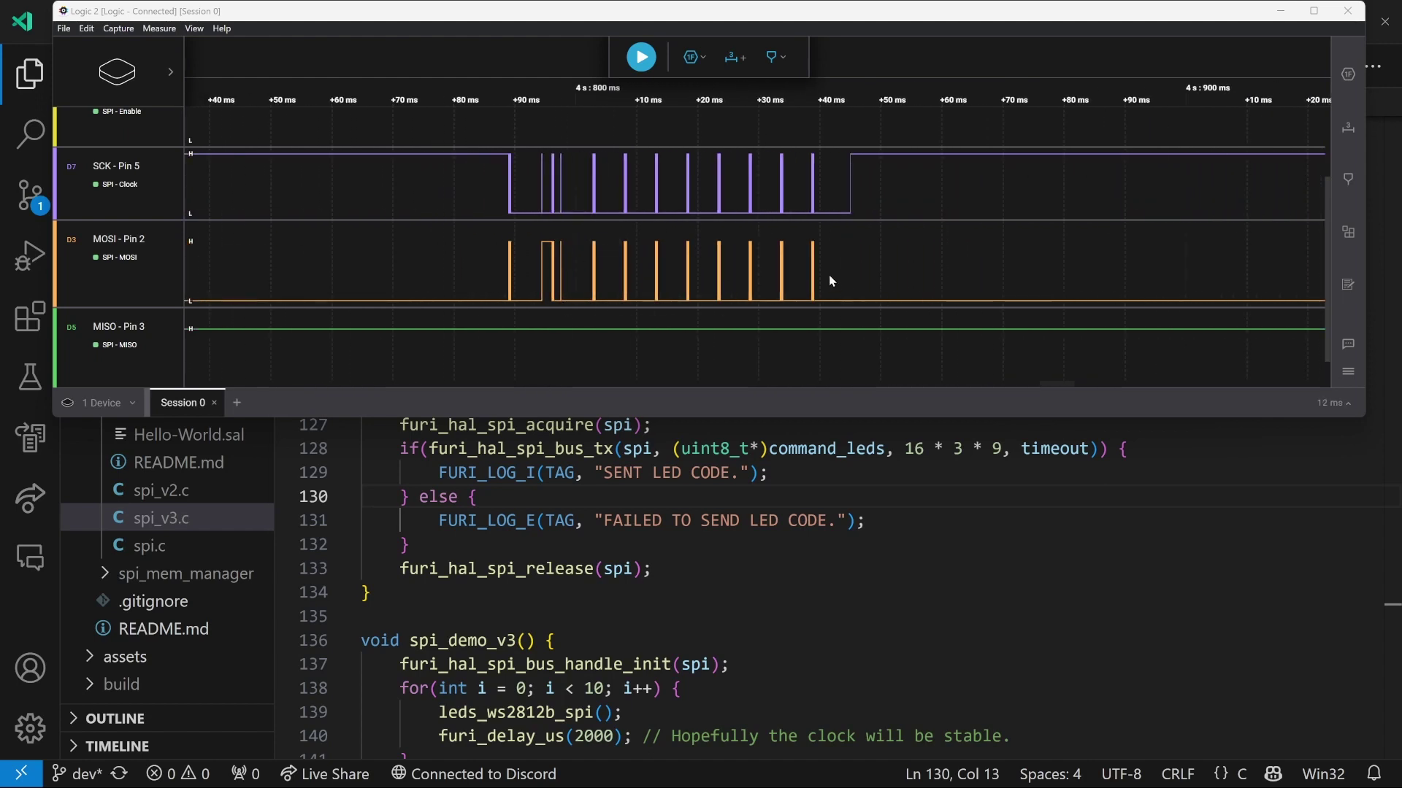
pyautogui.scroll(1, 825, 275)
pyautogui.scroll(1, 816, 262)
pyautogui.scroll(2, 812, 256)
pyautogui.scroll(2, 777, 266)
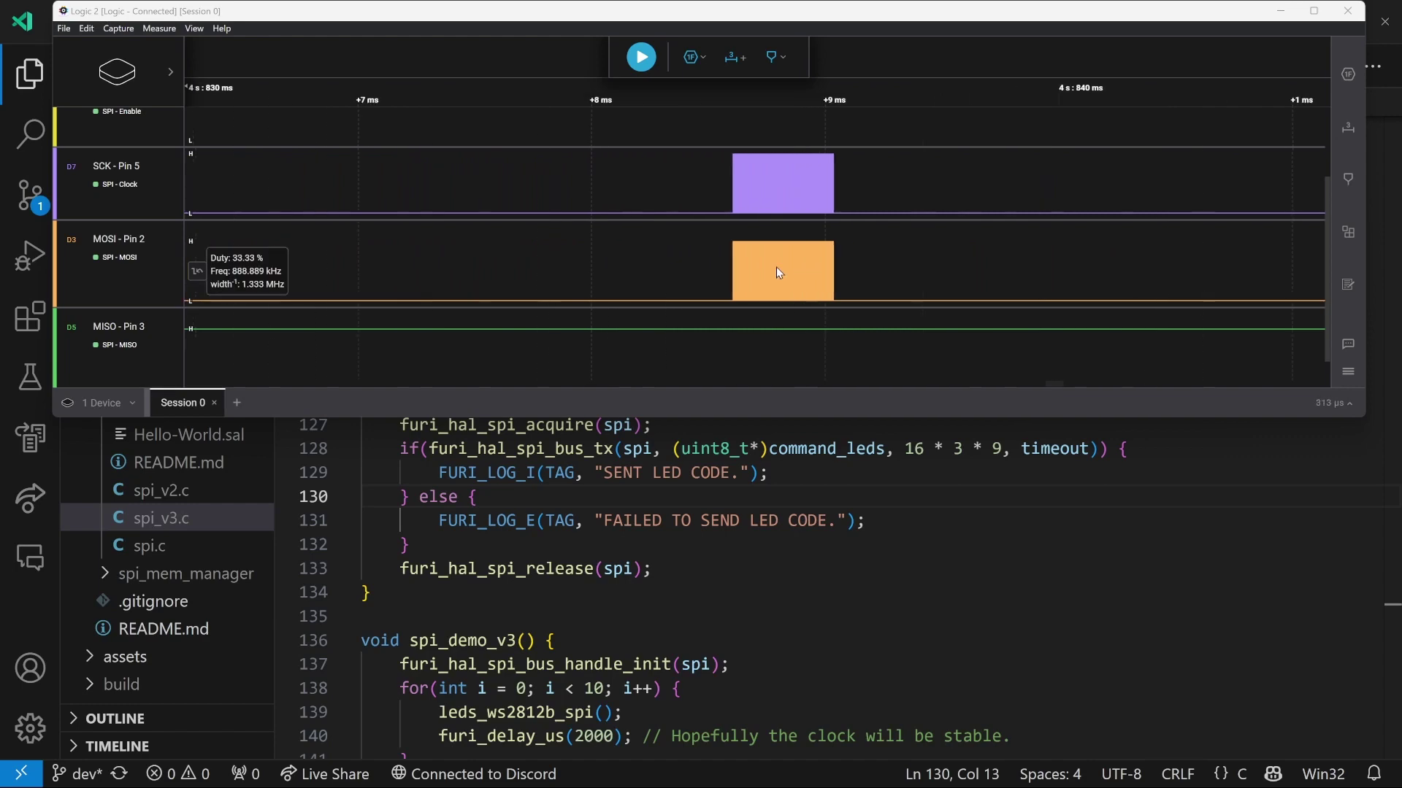
pyautogui.scroll(2, 776, 266)
pyautogui.scroll(2, 802, 254)
pyautogui.scroll(2, 811, 249)
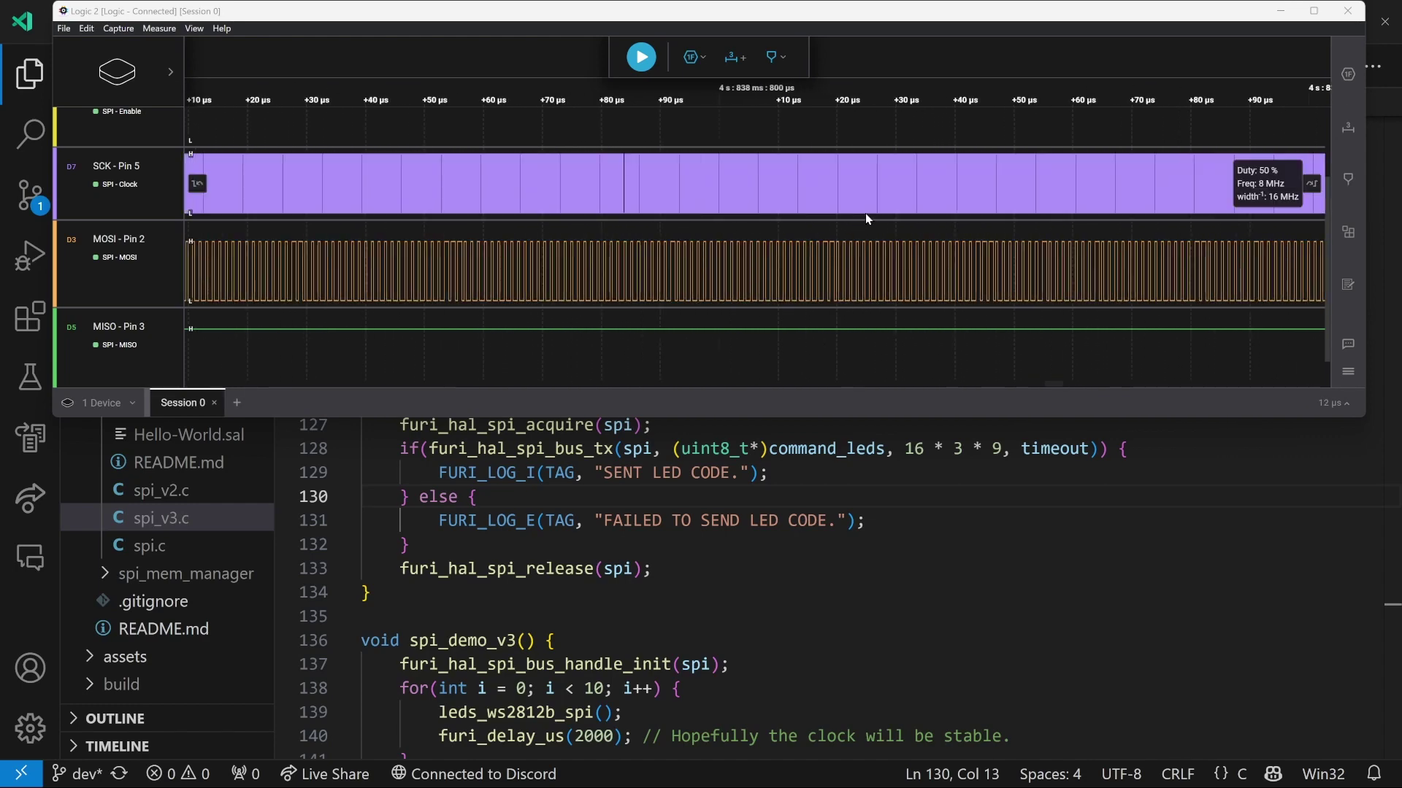
pyautogui.scroll(2, 865, 214)
pyautogui.scroll(2, 268, 198)
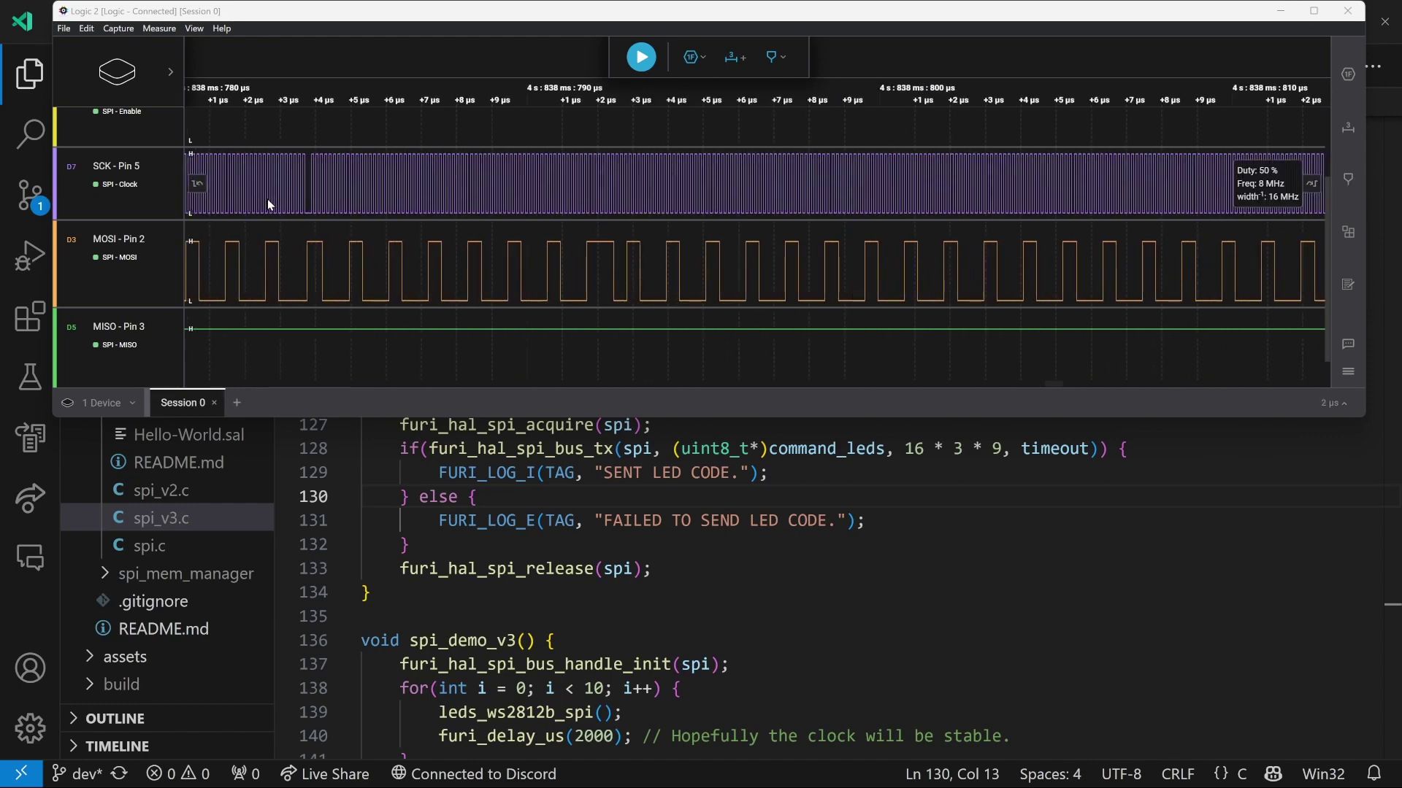
pyautogui.scroll(2, 267, 198)
pyautogui.scroll(1, 267, 198)
pyautogui.scroll(1, 522, 182)
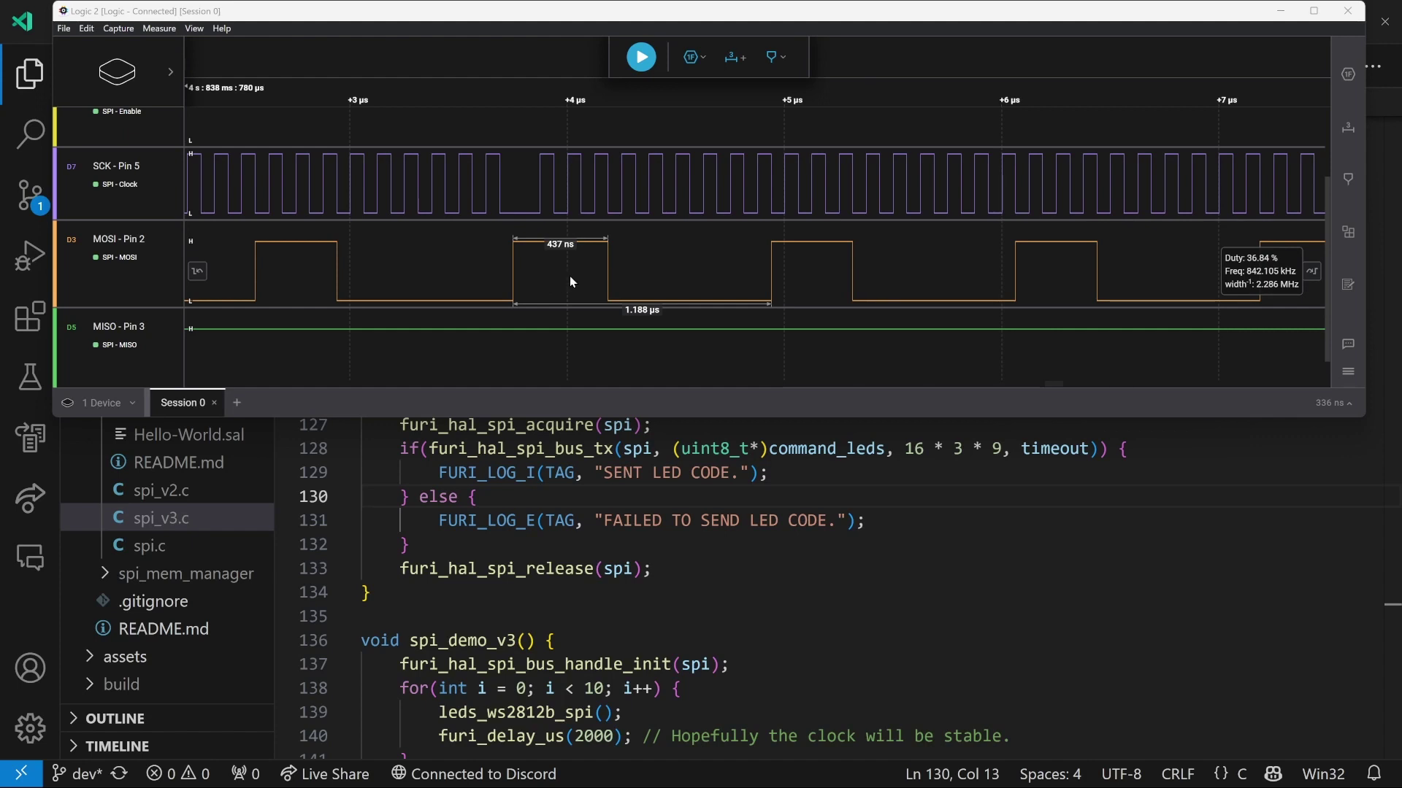
pyautogui.scroll(-3, 570, 278)
pyautogui.scroll(-3, 566, 276)
pyautogui.scroll(-3, 567, 277)
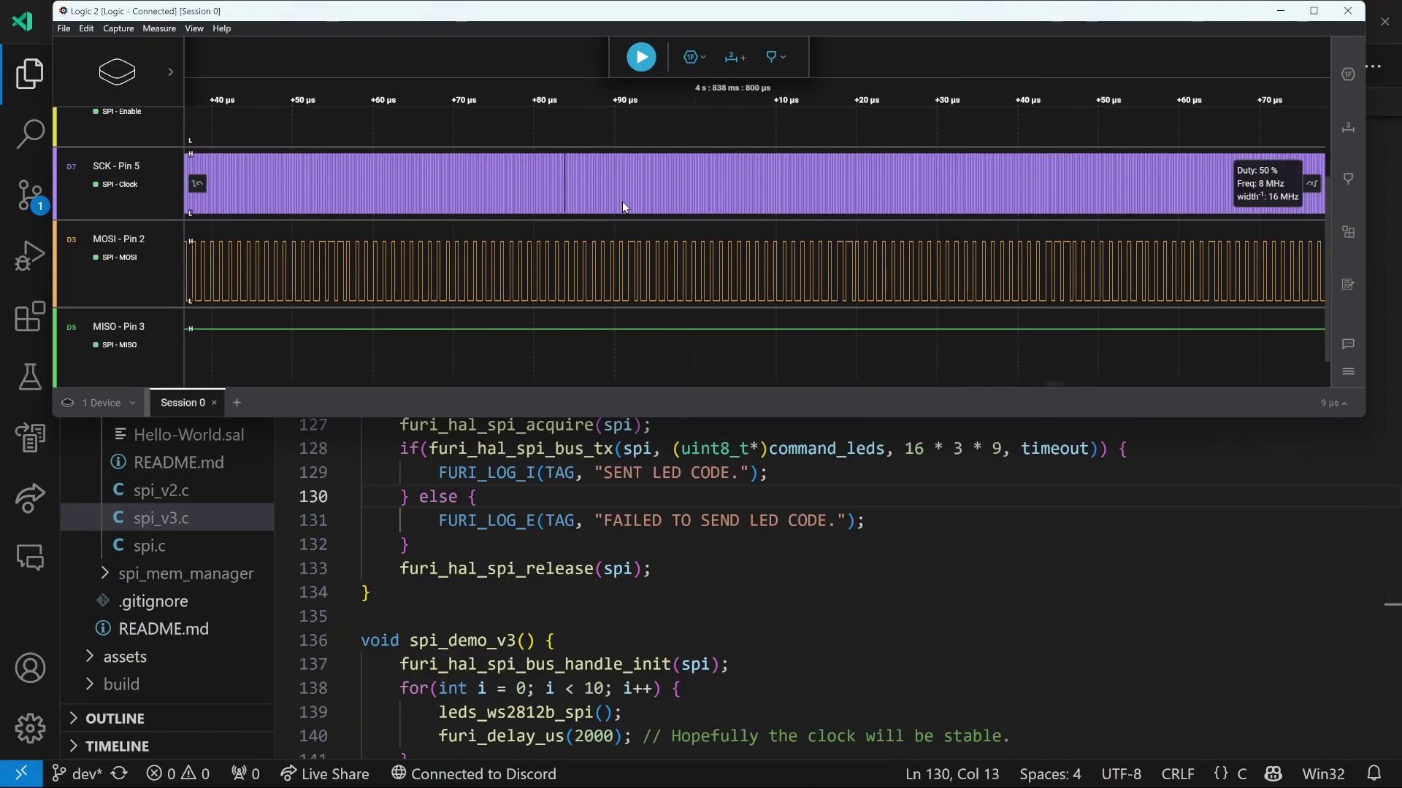
pyautogui.scroll(2, 555, 205)
pyautogui.scroll(3, 556, 204)
pyautogui.scroll(3, 591, 197)
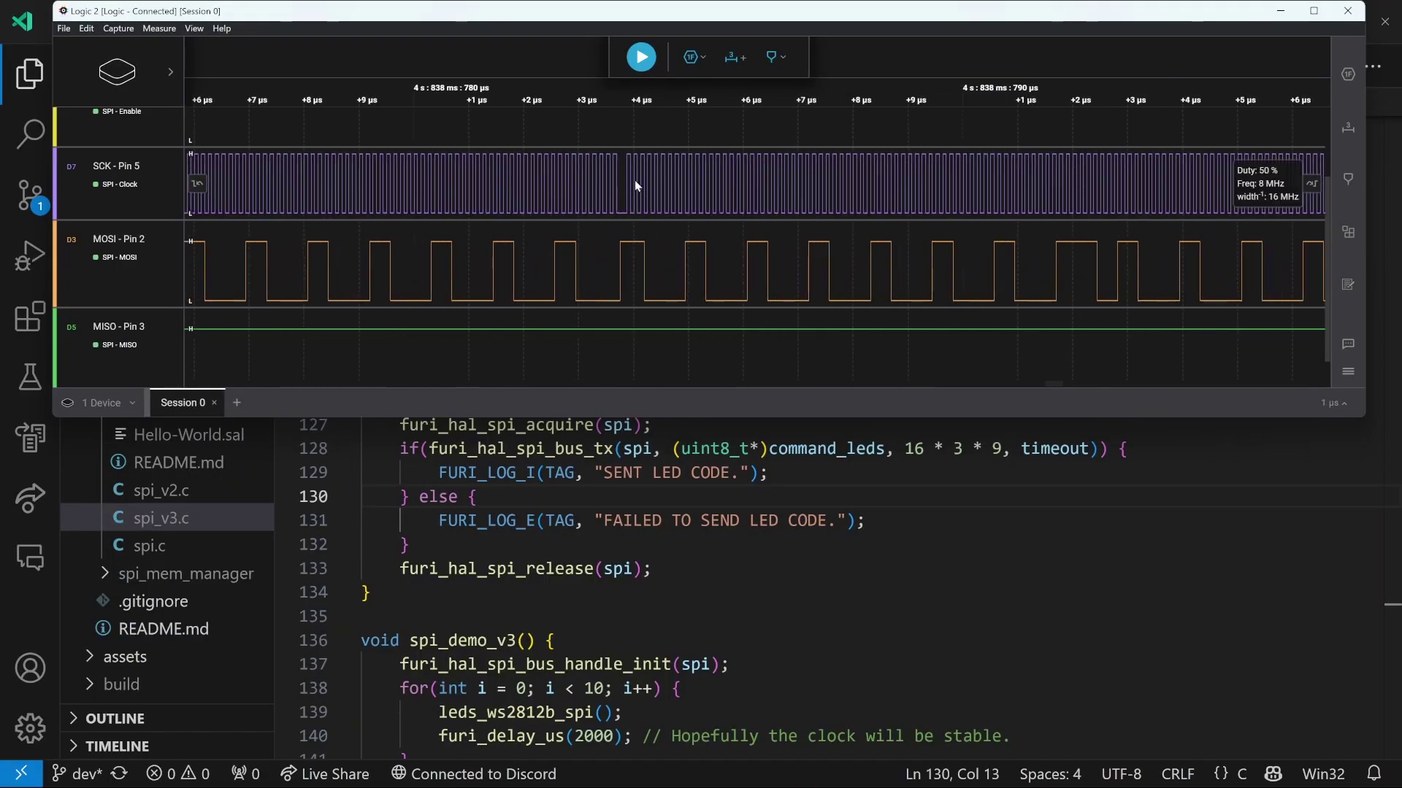
pyautogui.scroll(3, 590, 199)
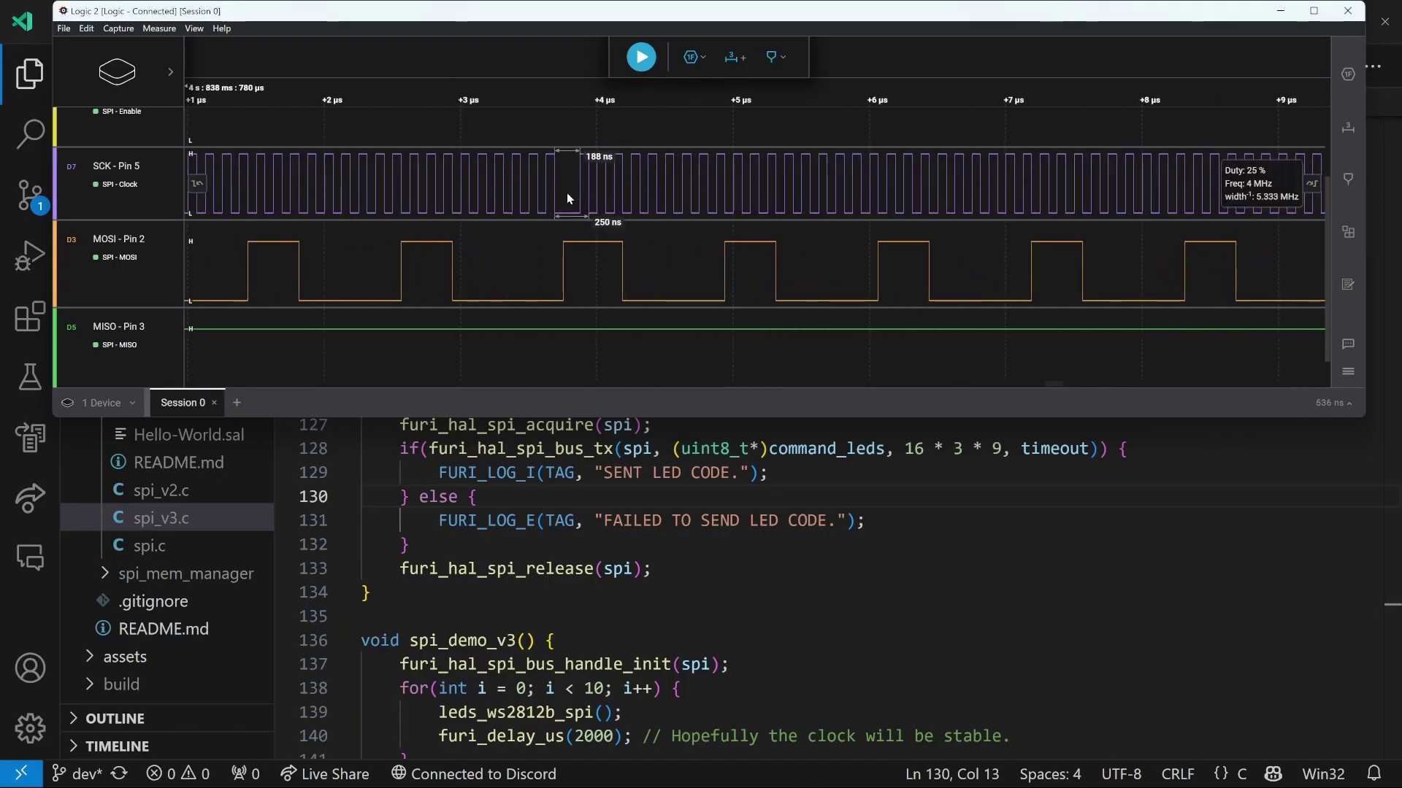